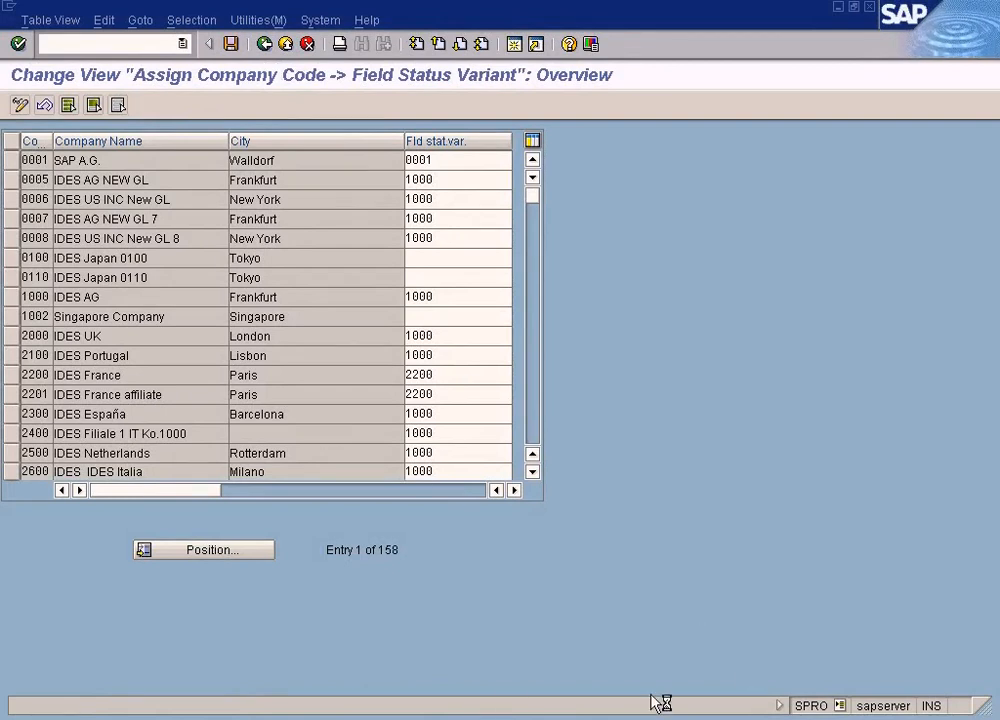
{"action": "left_click", "coordinate": [565, 718]}
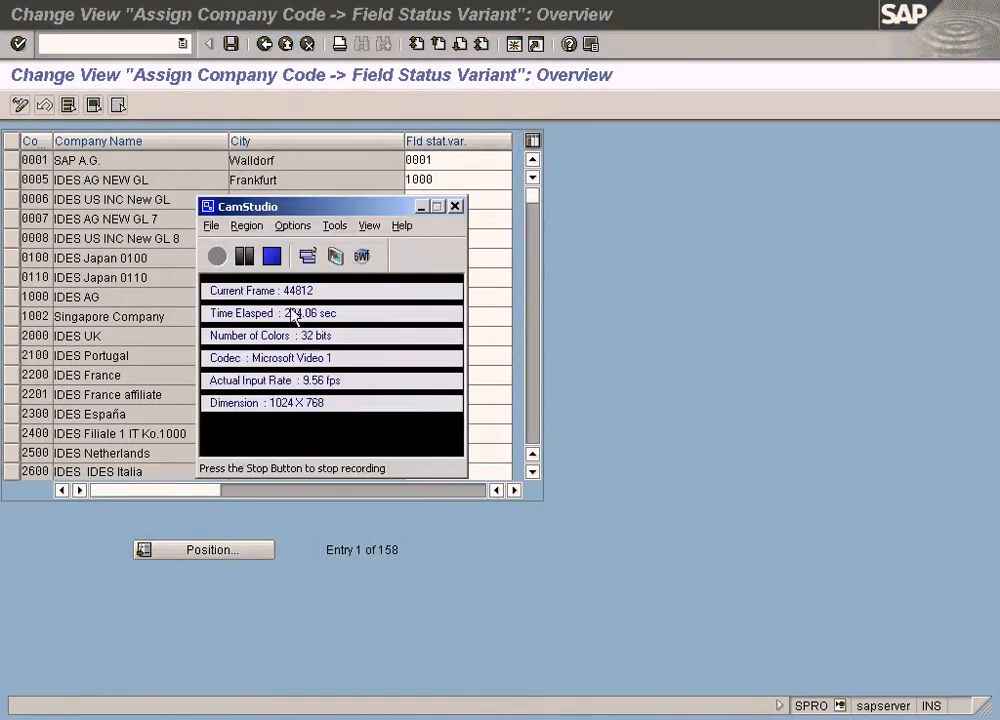
{"action": "left_click", "coordinate": [244, 258]}
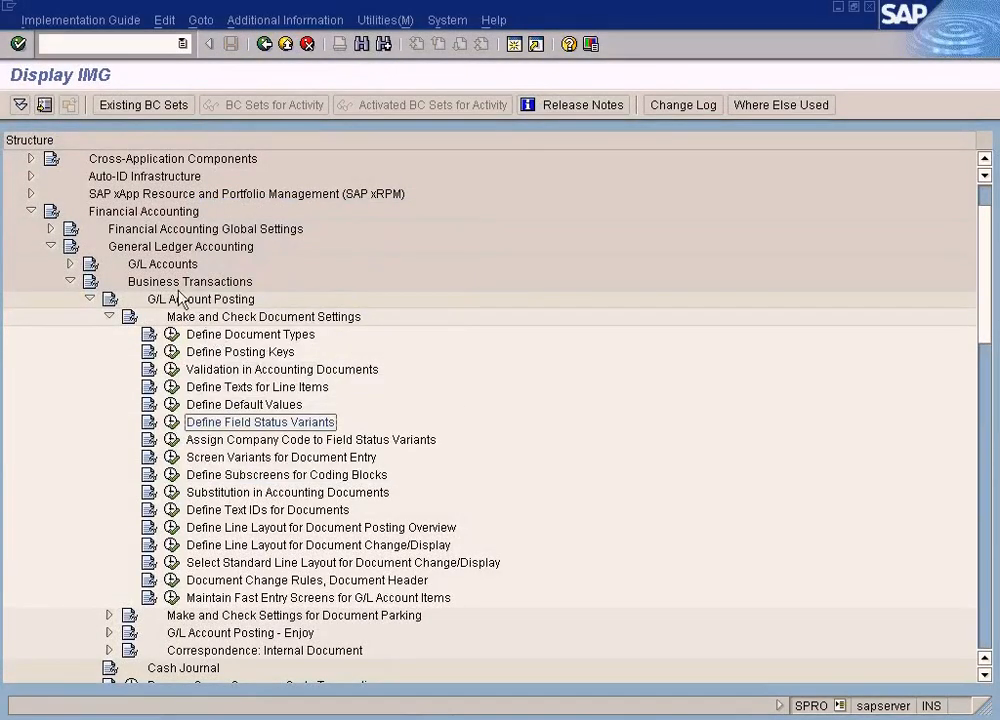
Open Define Field Status Variants from the document settings under General Ledger Accounting, Business Transactions, G/L Account Posting.
{"action": "left_click", "coordinate": [157, 214]}
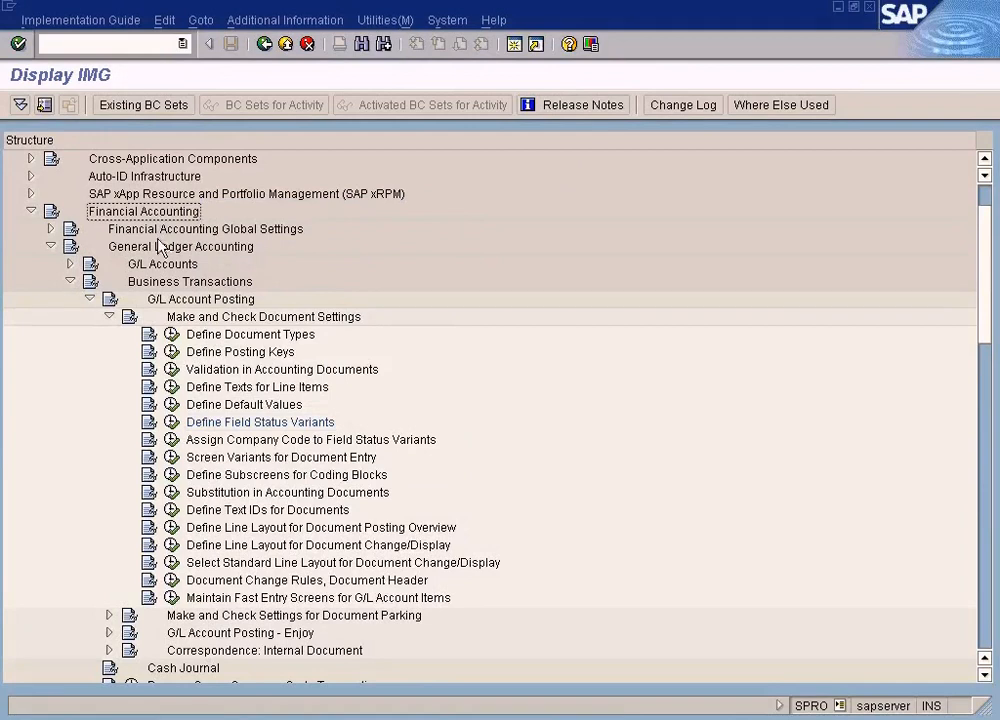
{"action": "left_click", "coordinate": [158, 248]}
{"action": "left_click", "coordinate": [156, 282]}
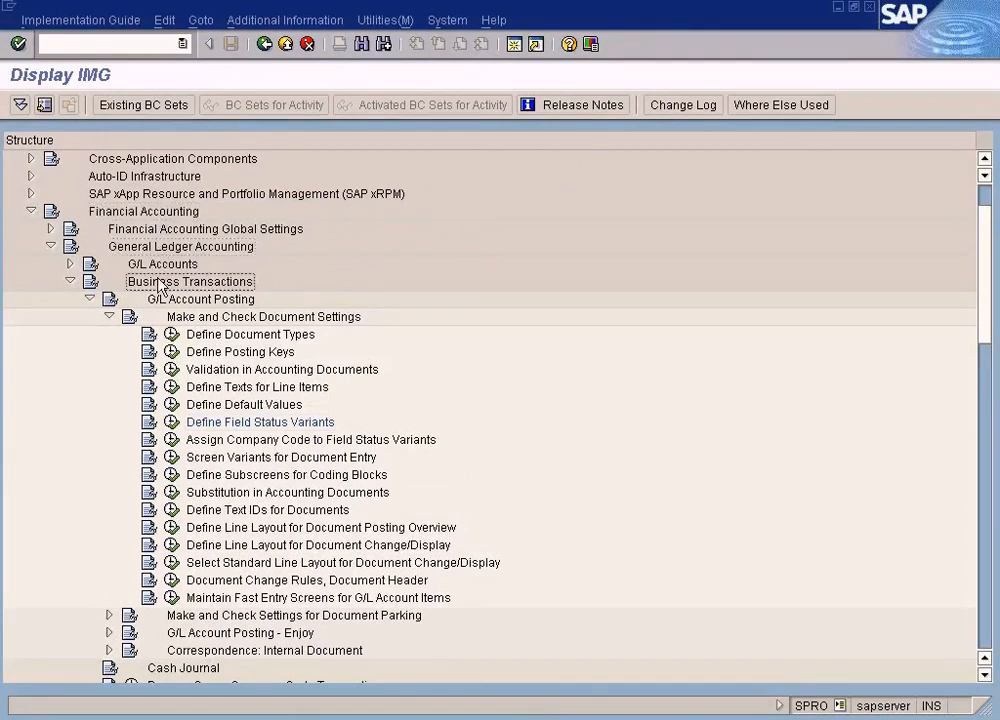
{"action": "left_click", "coordinate": [166, 299]}
{"action": "left_click", "coordinate": [199, 318]}
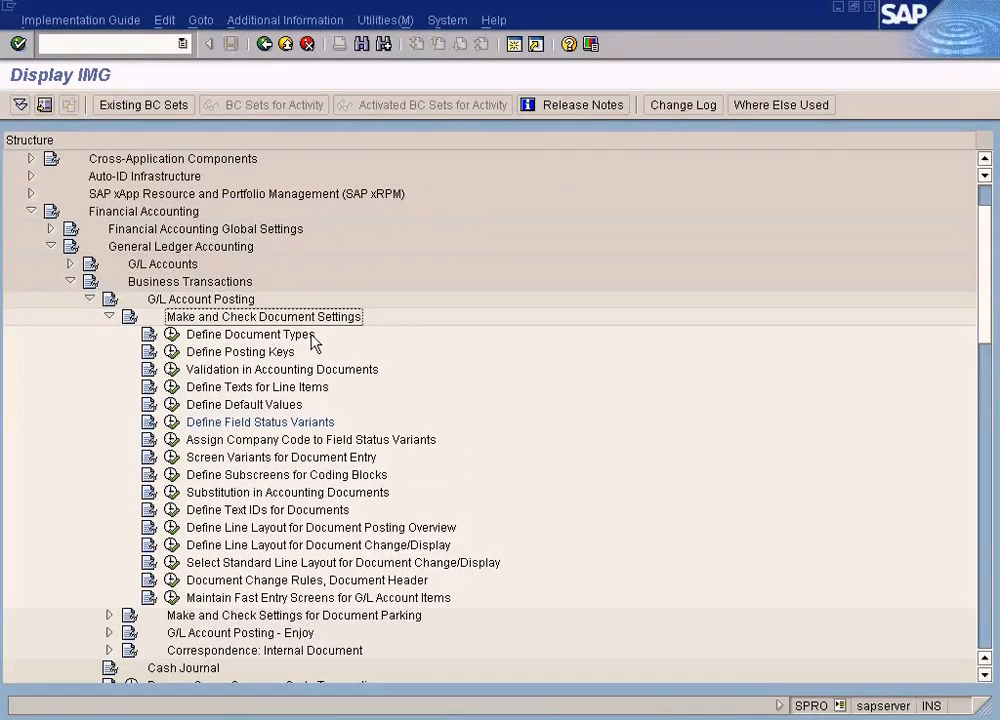
{"action": "left_click", "coordinate": [217, 425]}
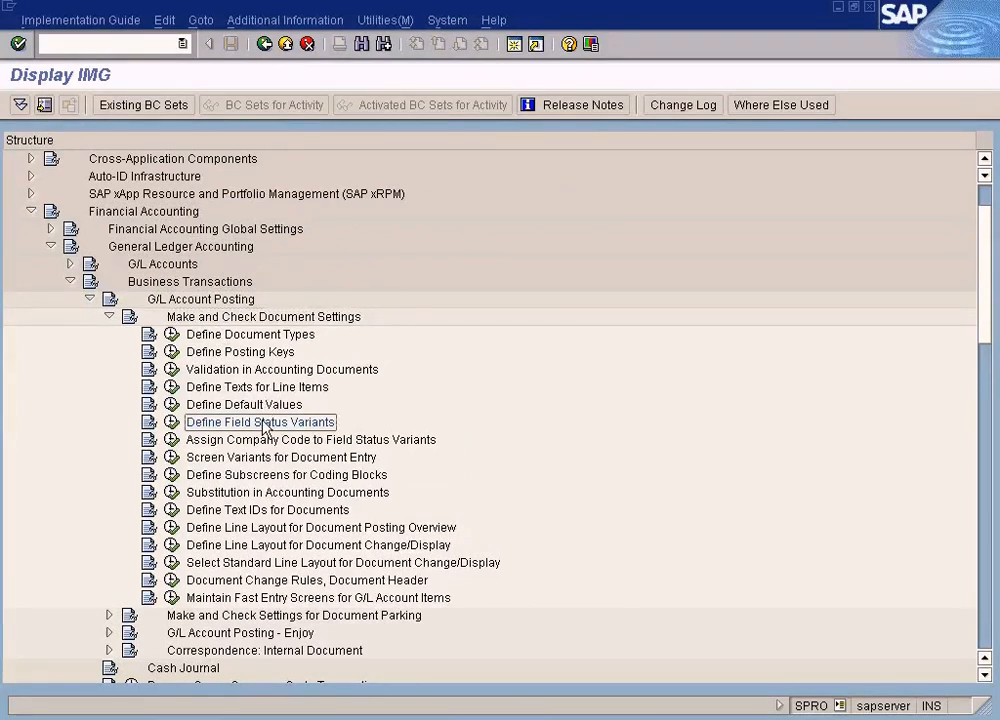
{"action": "left_click", "coordinate": [172, 422]}
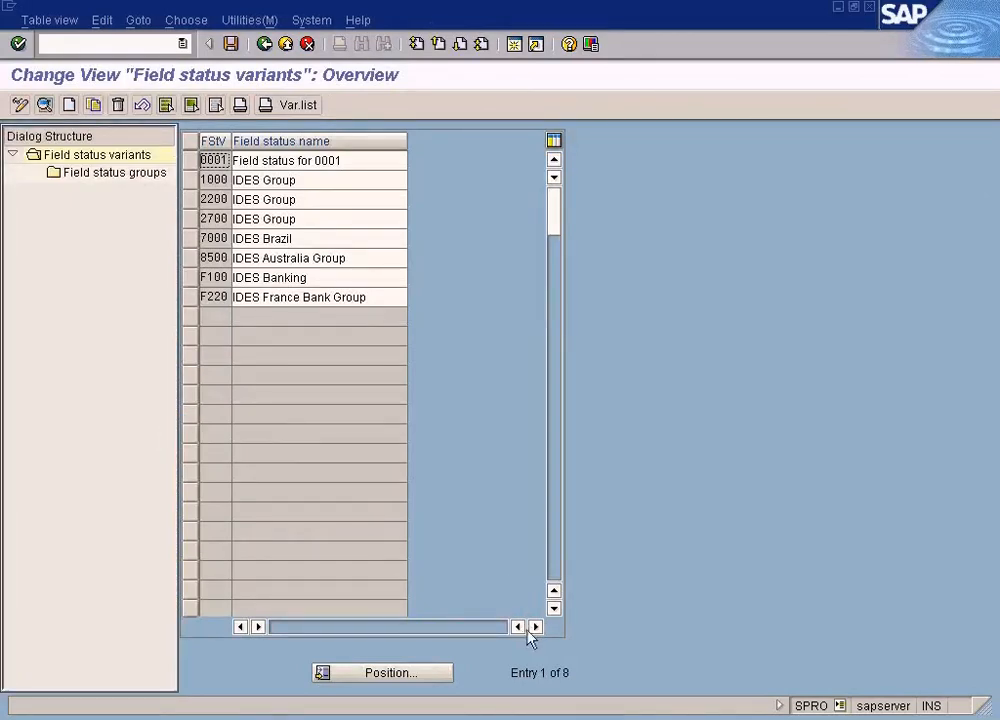
Widen the field status variant code column and select variant 1000, IDES Group.
{"action": "left_click", "coordinate": [513, 718]}
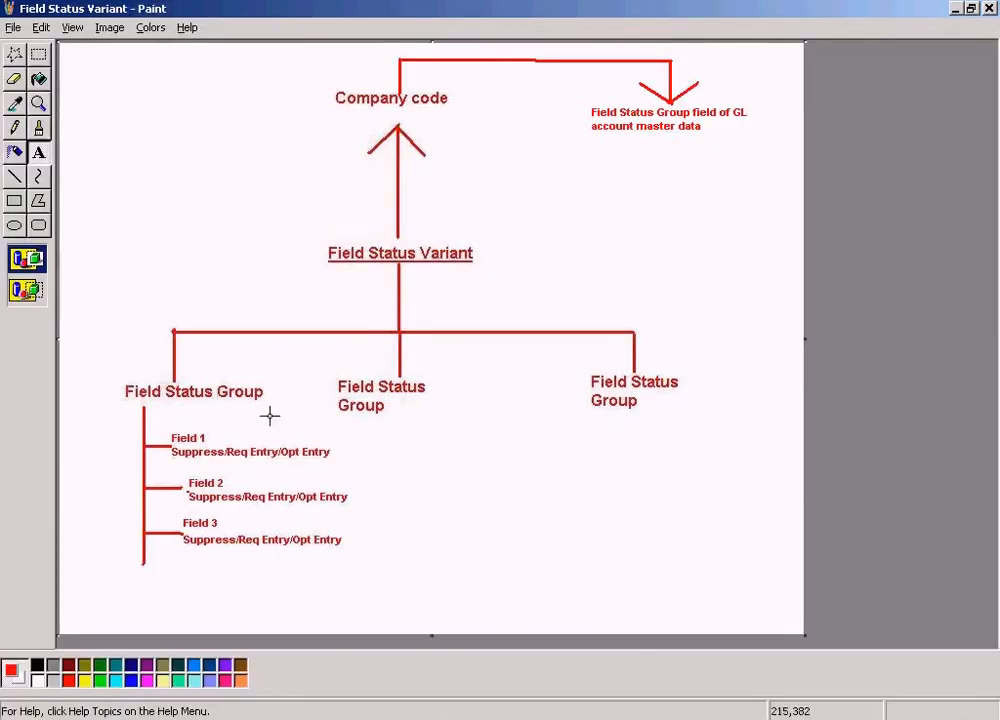
{"action": "key", "text": "alt+Tab"}
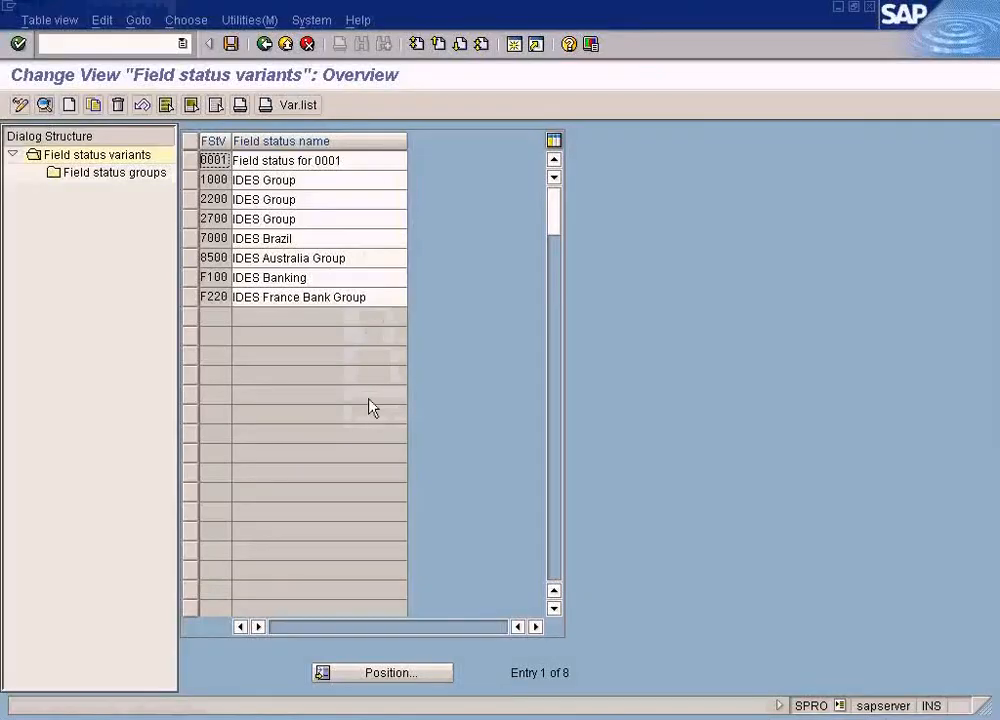
{"action": "left_click_drag", "start_coordinate": [229, 148], "coordinate": [299, 141]}
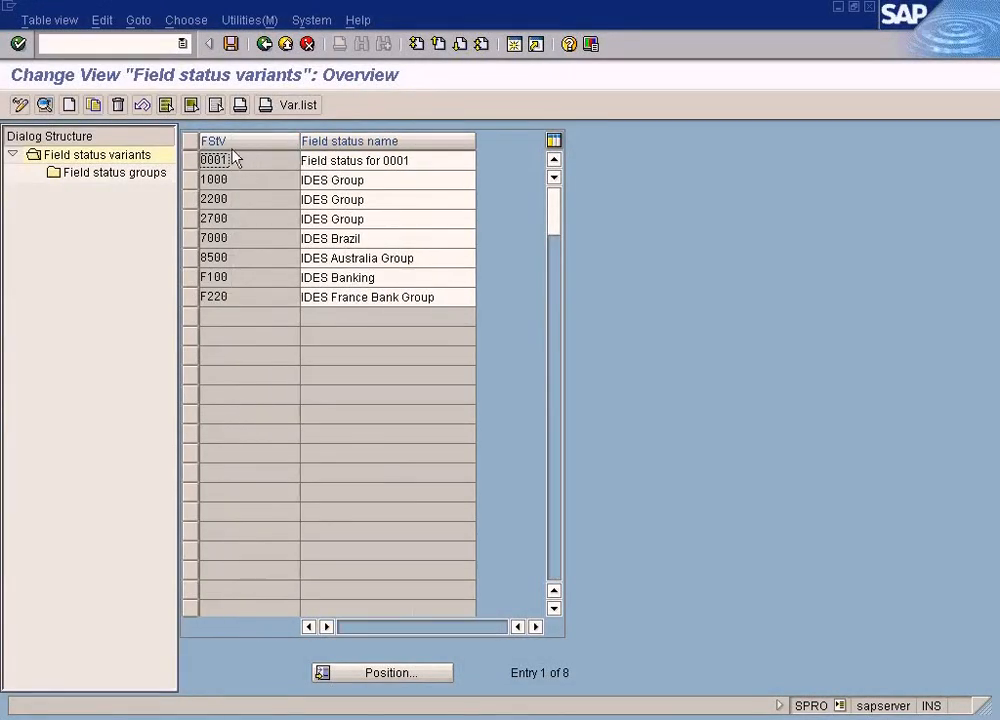
{"action": "left_click", "coordinate": [281, 183]}
{"action": "left_click", "coordinate": [191, 183]}
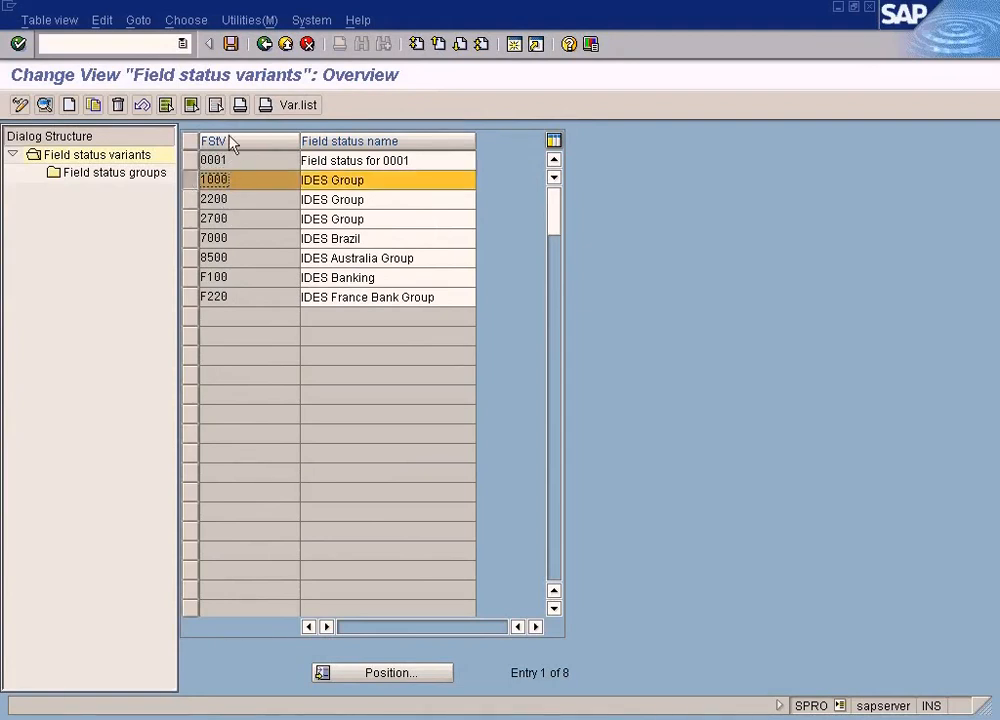
Switch to the Paint diagram and mark the Field Status Variant label with a rectangular selection, then return to SAP.
{"action": "key", "text": "alt+Tab"}
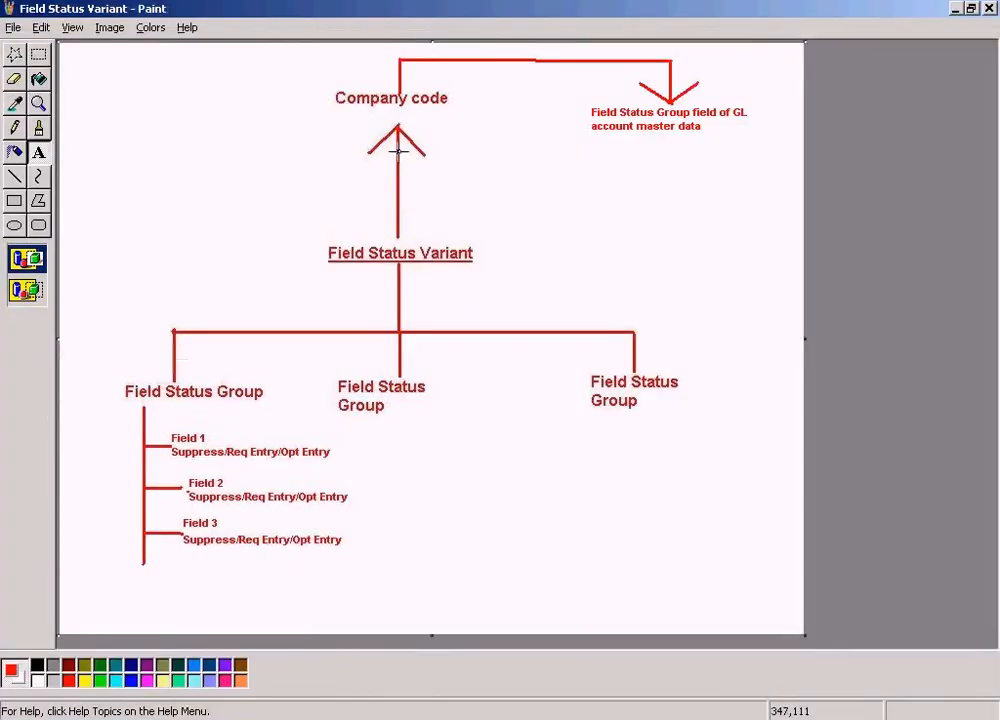
{"action": "left_click", "coordinate": [38, 54]}
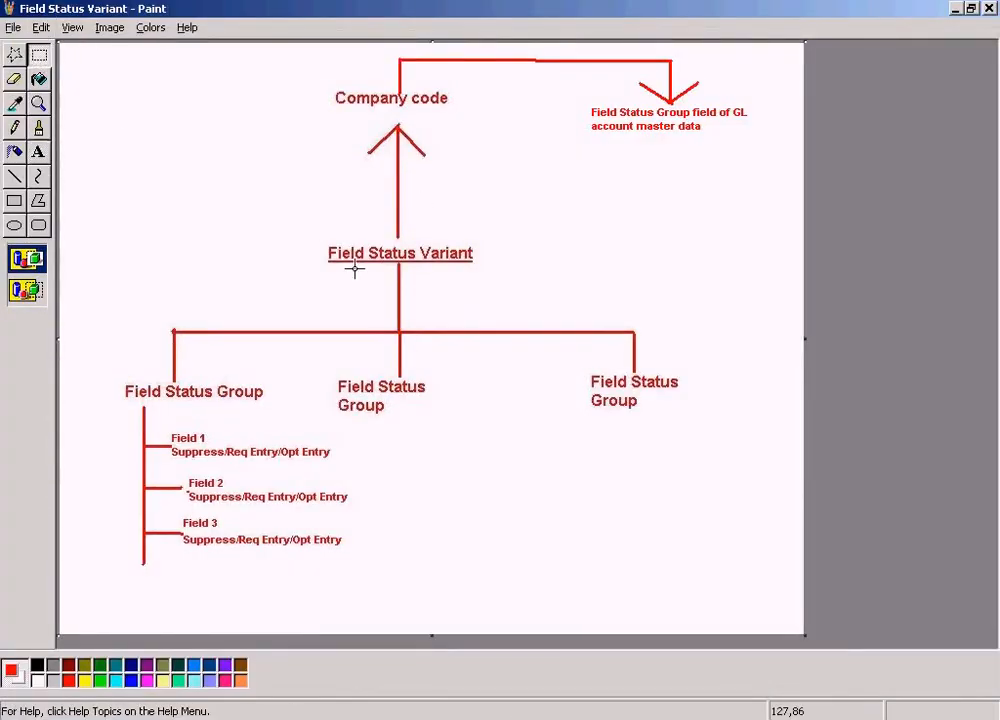
{"action": "left_click_drag", "start_coordinate": [315, 237], "coordinate": [562, 291]}
{"action": "key", "text": "alt+Tab"}
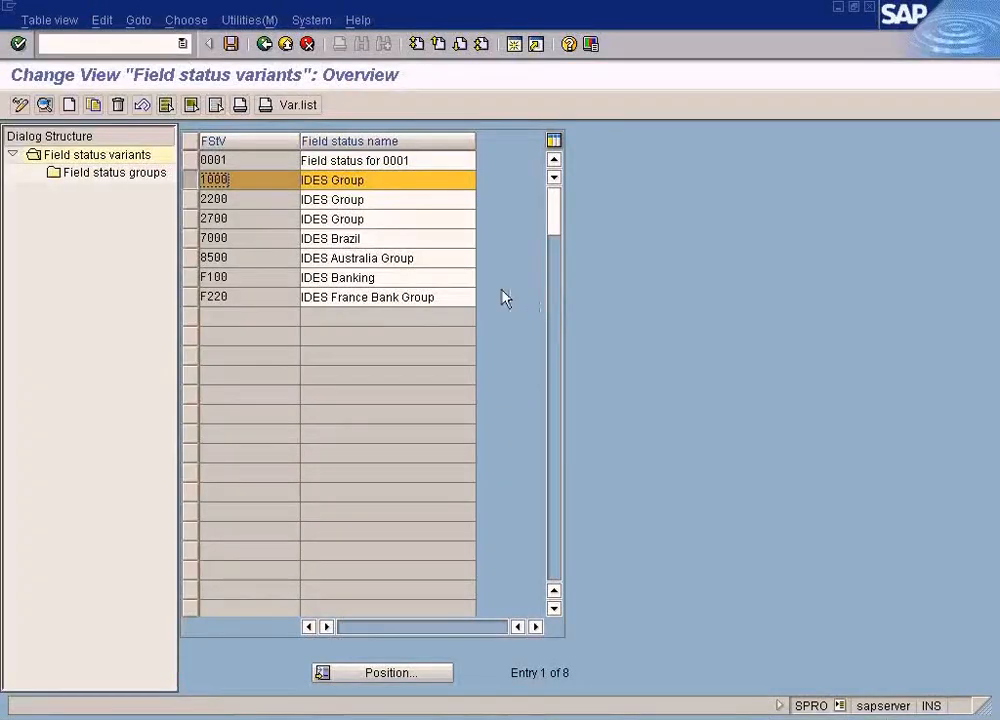
Open the field status groups of variant 1000, IDES Group.
{"action": "left_click", "coordinate": [187, 182]}
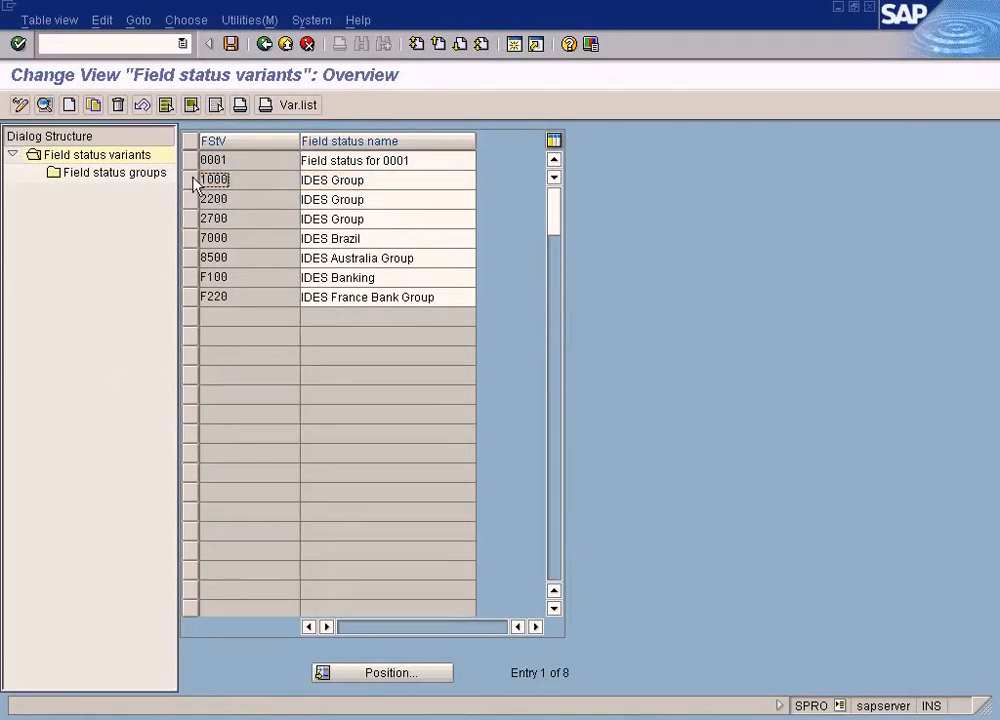
{"action": "left_click", "coordinate": [193, 180]}
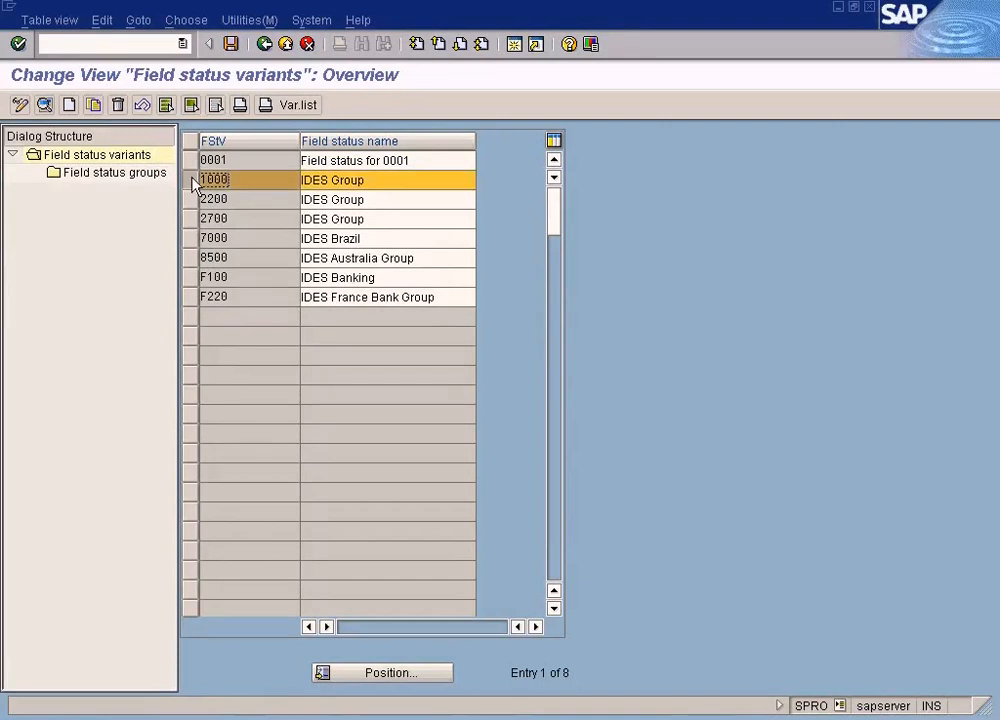
{"action": "double_click", "coordinate": [139, 177]}
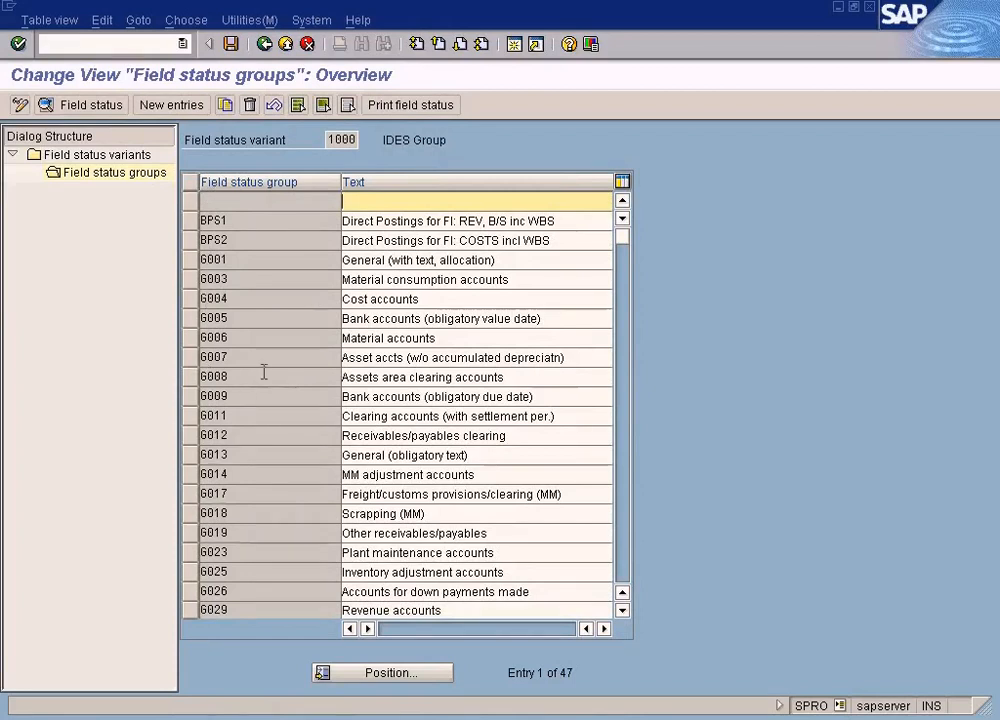
Check the field status variant the listed groups belong to and compare it with the Paint diagram.
{"action": "left_click", "coordinate": [330, 139]}
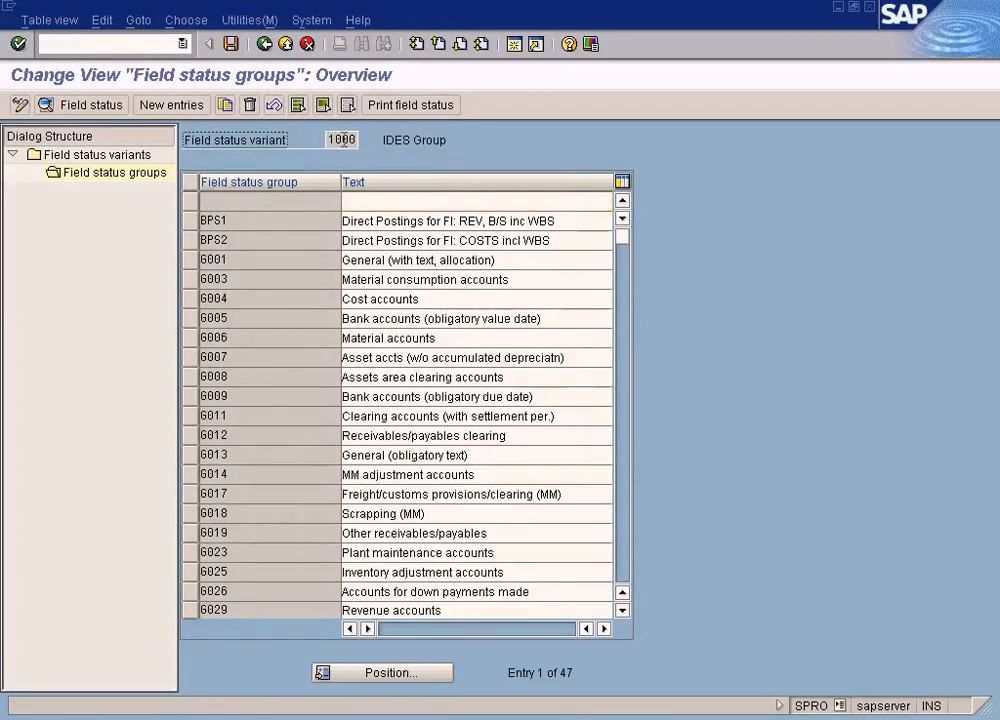
{"action": "left_click_drag", "start_coordinate": [330, 140], "coordinate": [373, 140]}
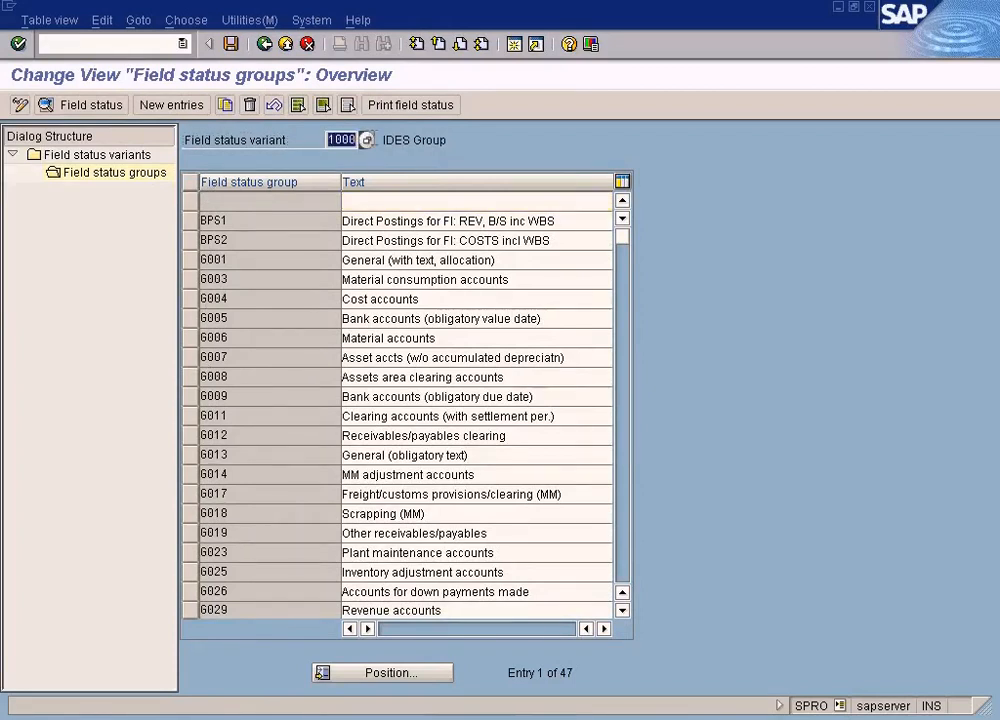
{"action": "left_click", "coordinate": [341, 140]}
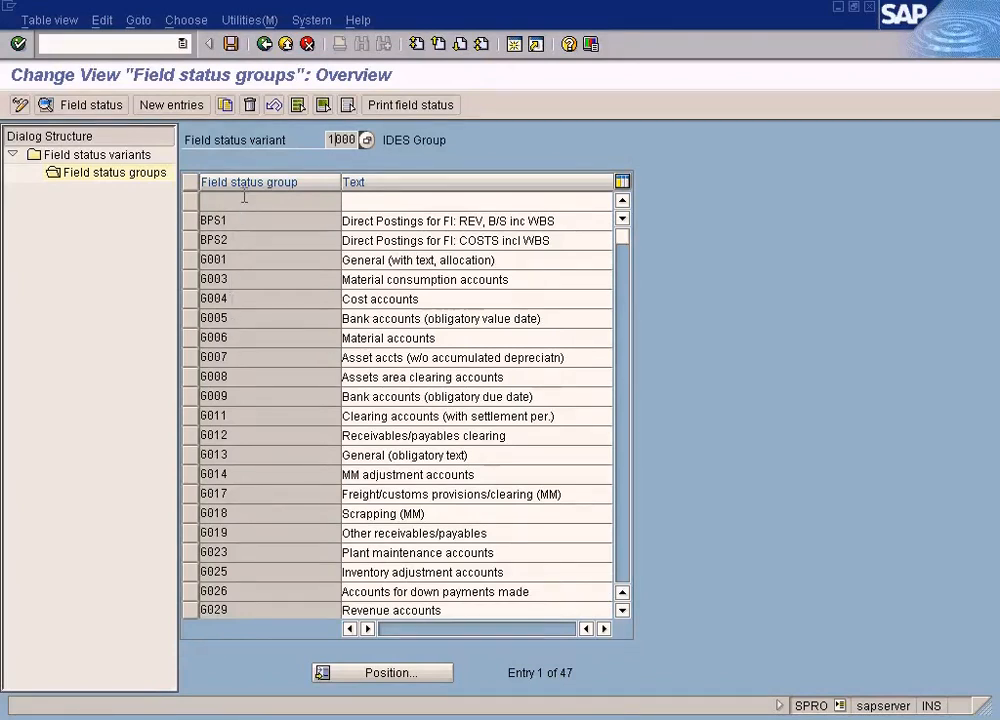
{"action": "key", "text": "alt+Tab"}
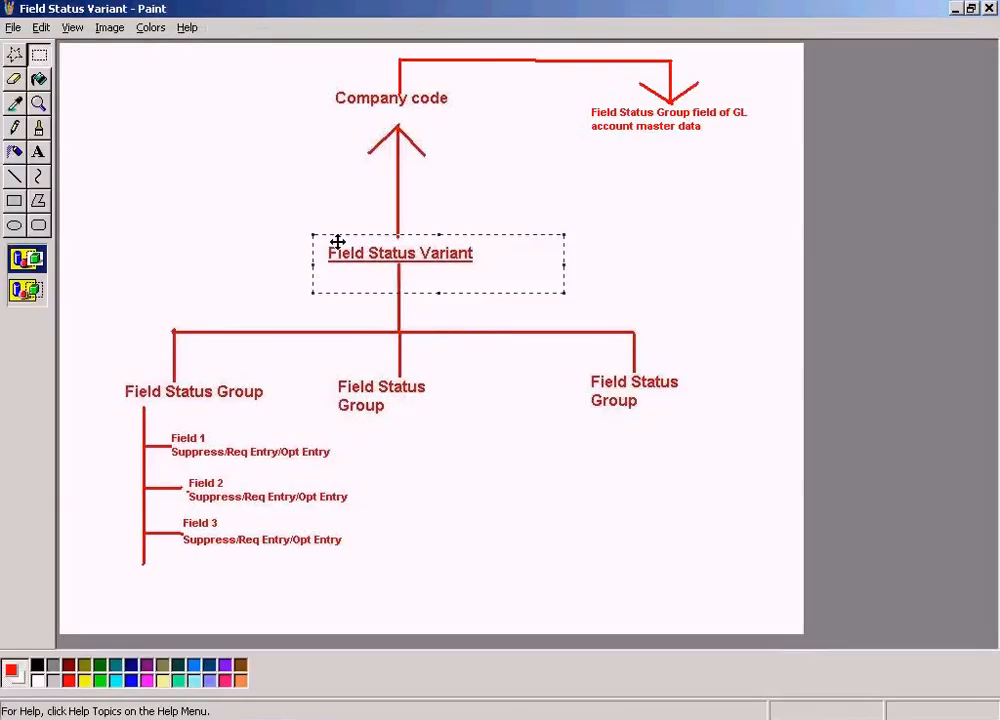
{"action": "key", "text": "alt+Tab"}
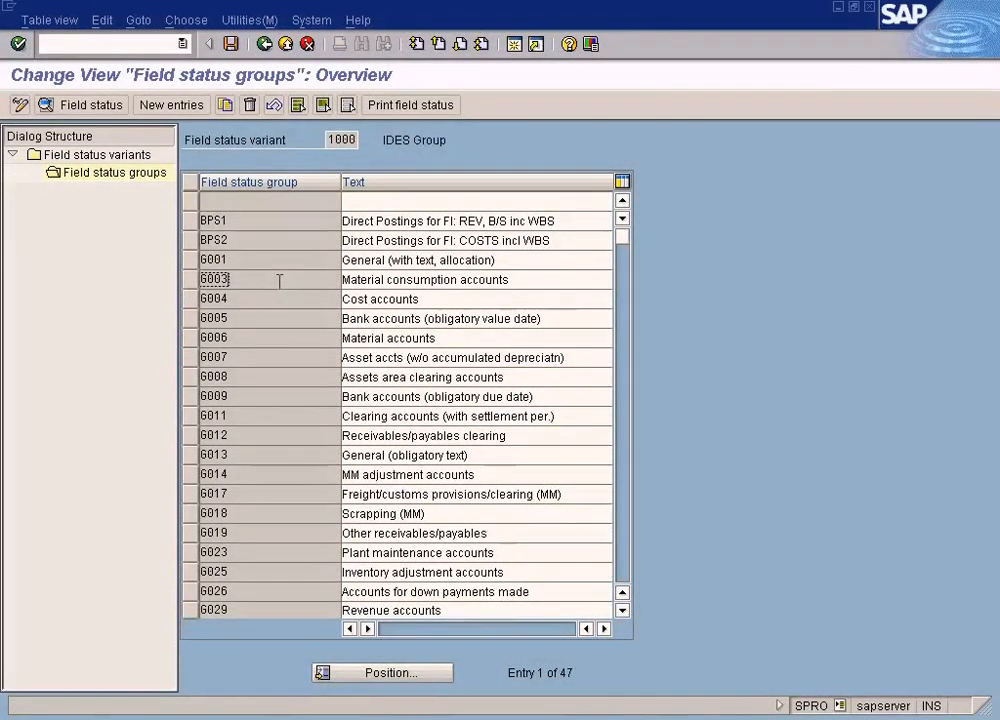
Open field status group G001 and review the field settings in its General data subgroup.
{"action": "left_click", "coordinate": [236, 262]}
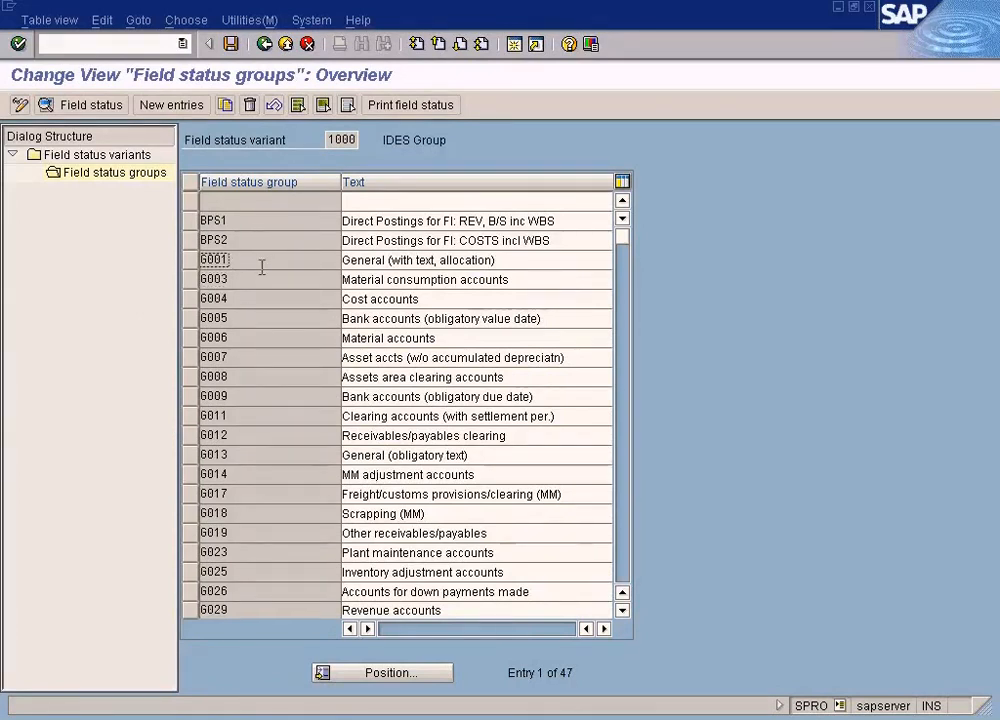
{"action": "double_click", "coordinate": [262, 263]}
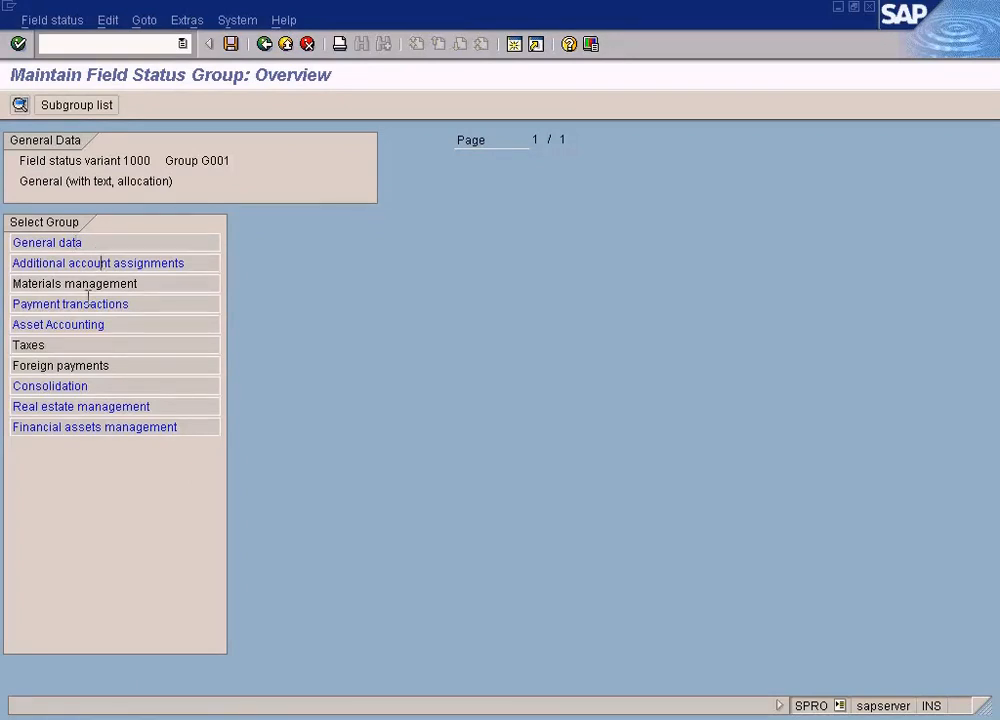
{"action": "left_click", "coordinate": [76, 242]}
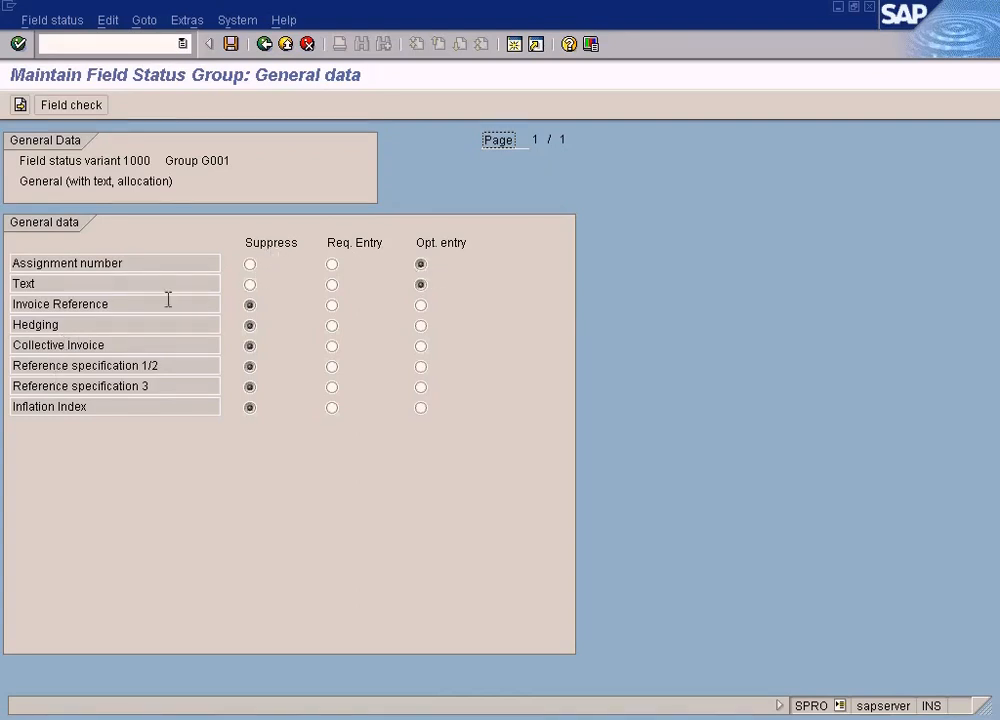
{"action": "left_click", "coordinate": [264, 44]}
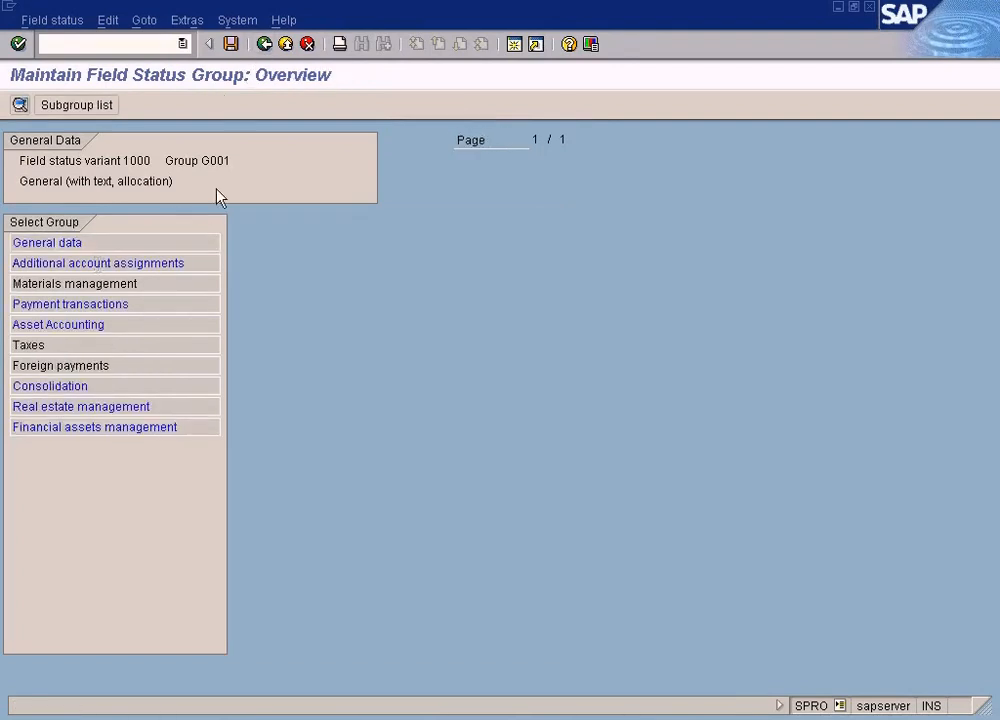
Switch to the Paint diagram and move the Field 1 to Field 3 text block to the empty area below the middle and right-hand Field Status Groups.
{"action": "key", "text": "alt+Tab"}
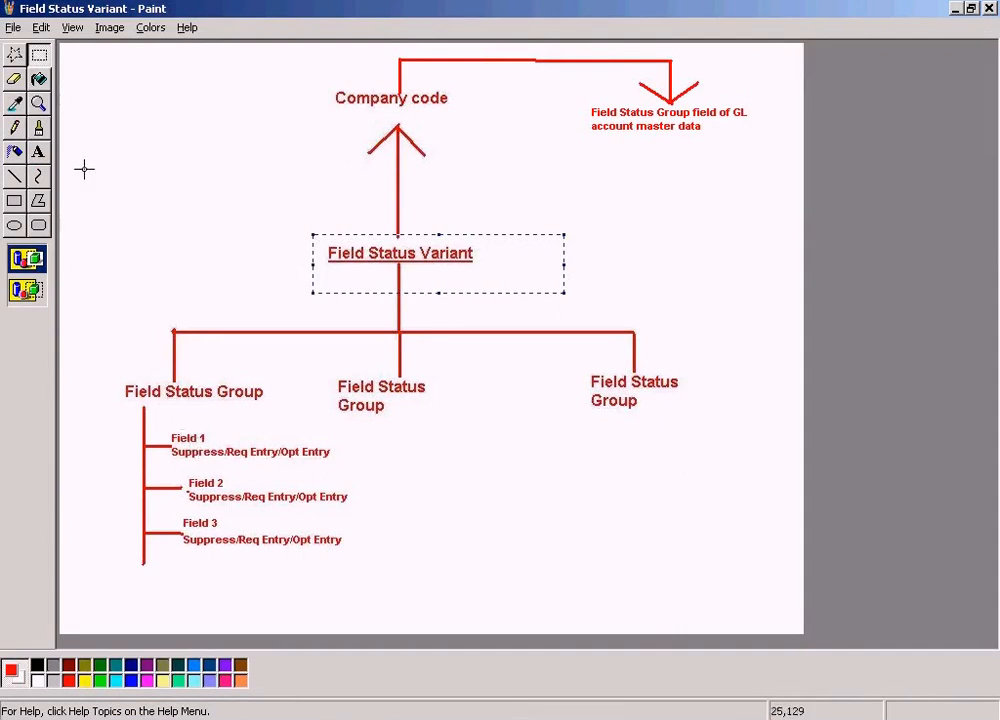
{"action": "left_click", "coordinate": [38, 55]}
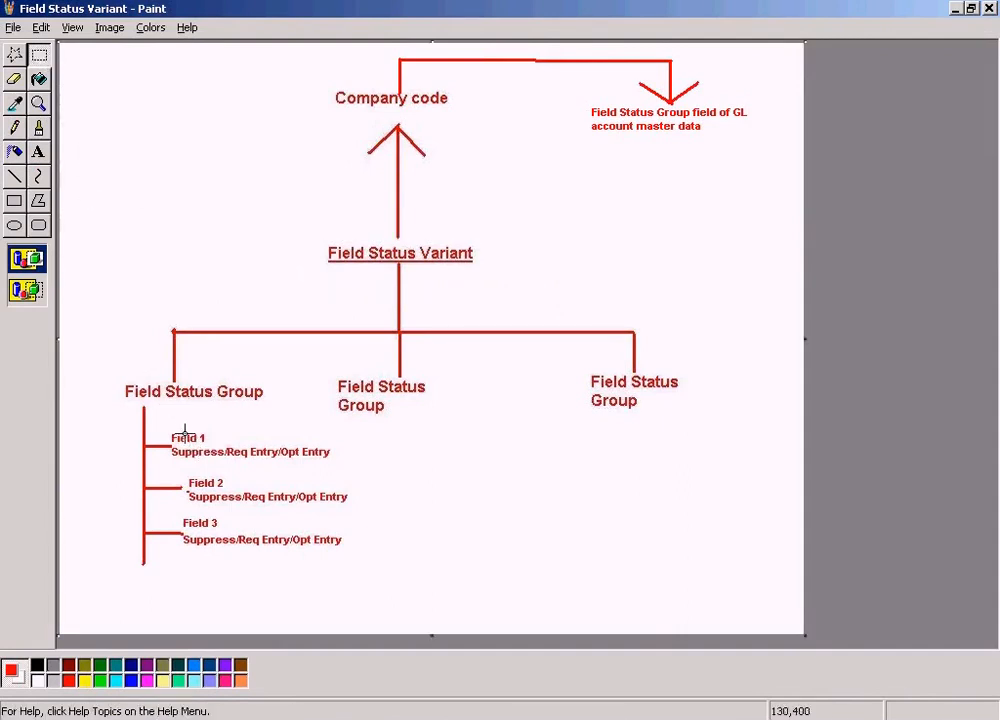
{"action": "mouse_move", "coordinate": [170, 427]}
{"action": "left_mouse_down"}
{"action": "mouse_move", "coordinate": [237, 496]}
{"action": "mouse_move", "coordinate": [346, 565]}
{"action": "left_mouse_up"}
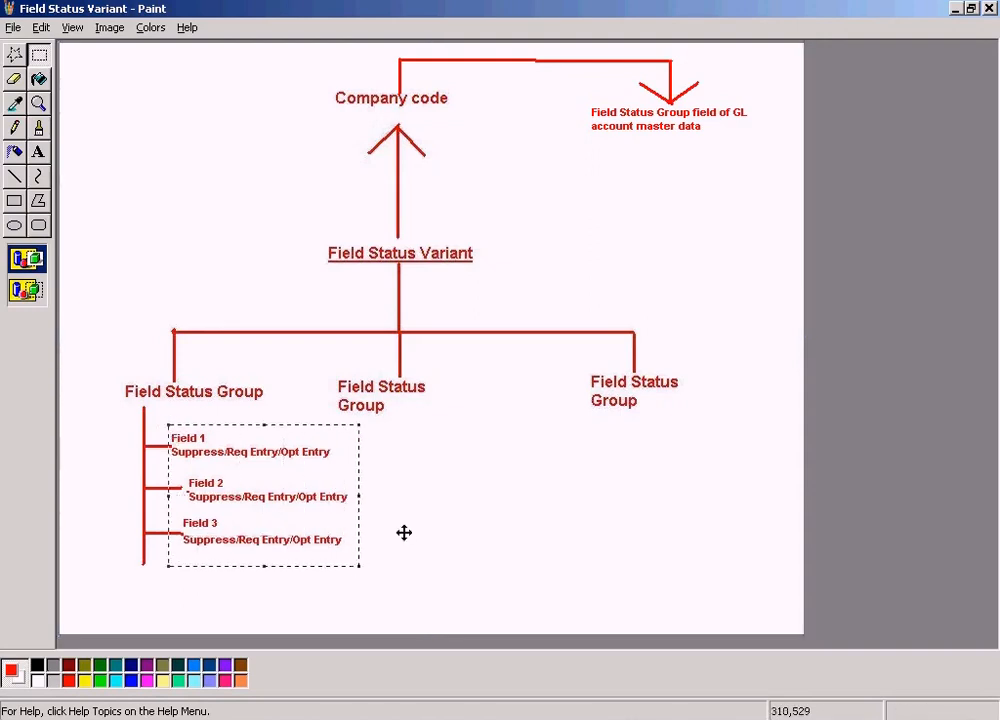
{"action": "key", "text": "Delete"}
{"action": "key", "text": "ctrl+v"}
{"action": "left_click_drag", "start_coordinate": [183, 125], "coordinate": [556, 519]}
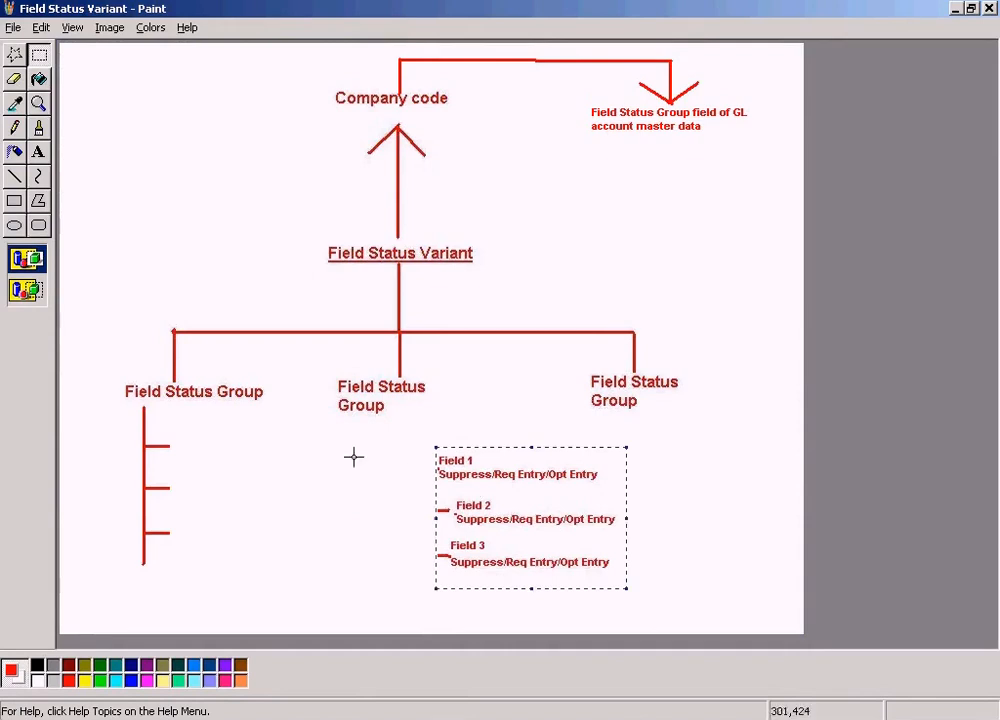
Add the red text label "Fields Group" beside the first branch under the left-hand Field Status Group.
{"action": "left_click", "coordinate": [38, 153]}
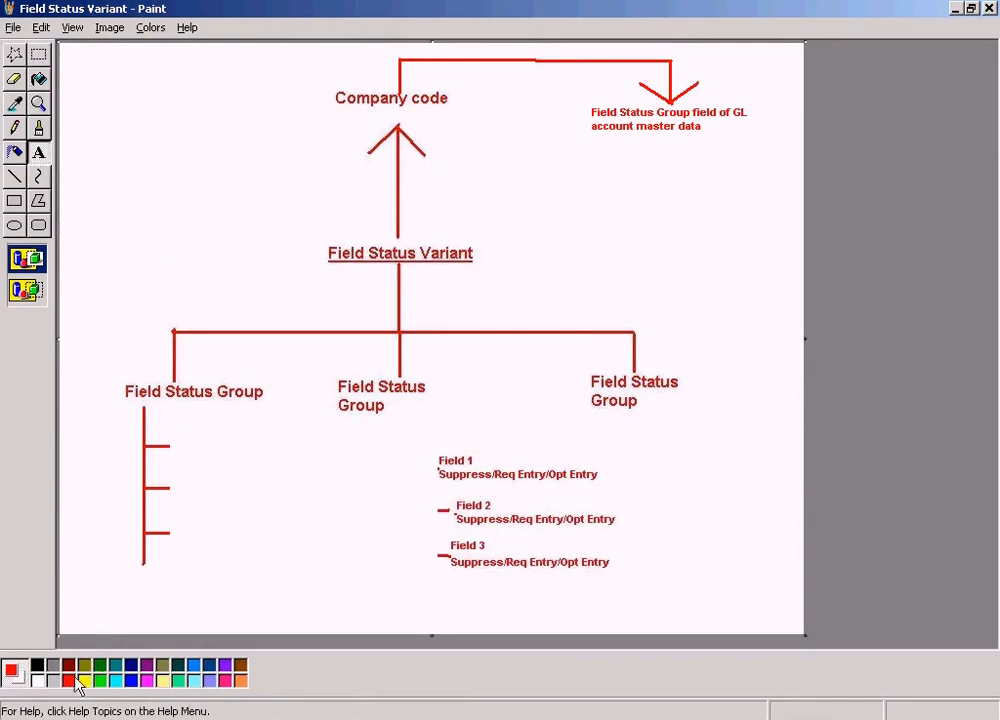
{"action": "left_click_drag", "start_coordinate": [176, 434], "coordinate": [269, 452]}
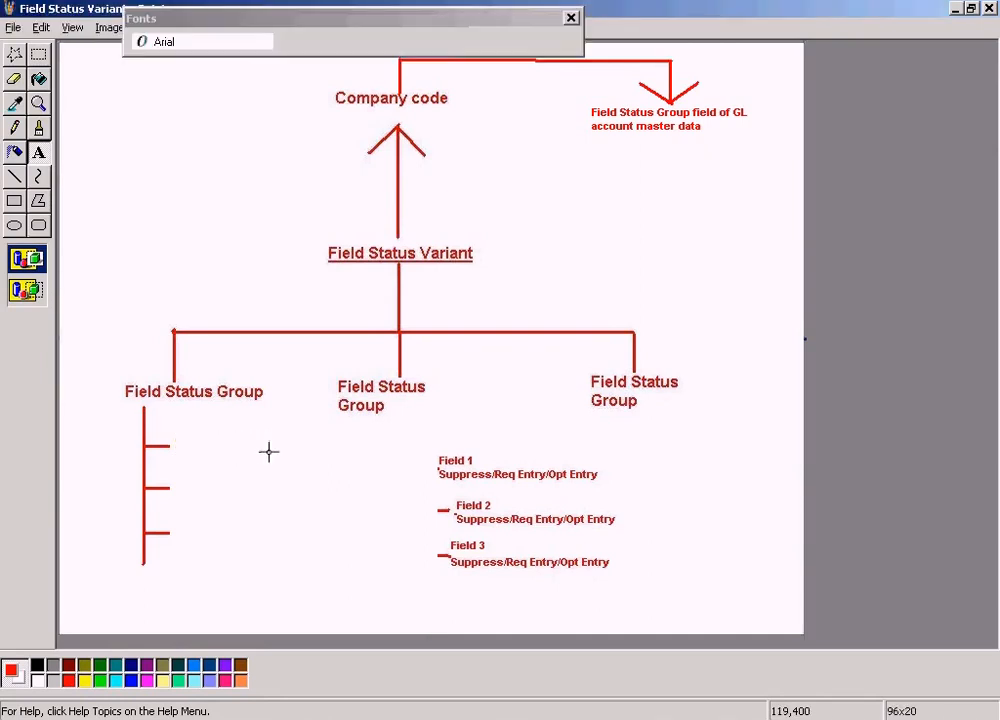
{"action": "type", "text": "Fidls"}
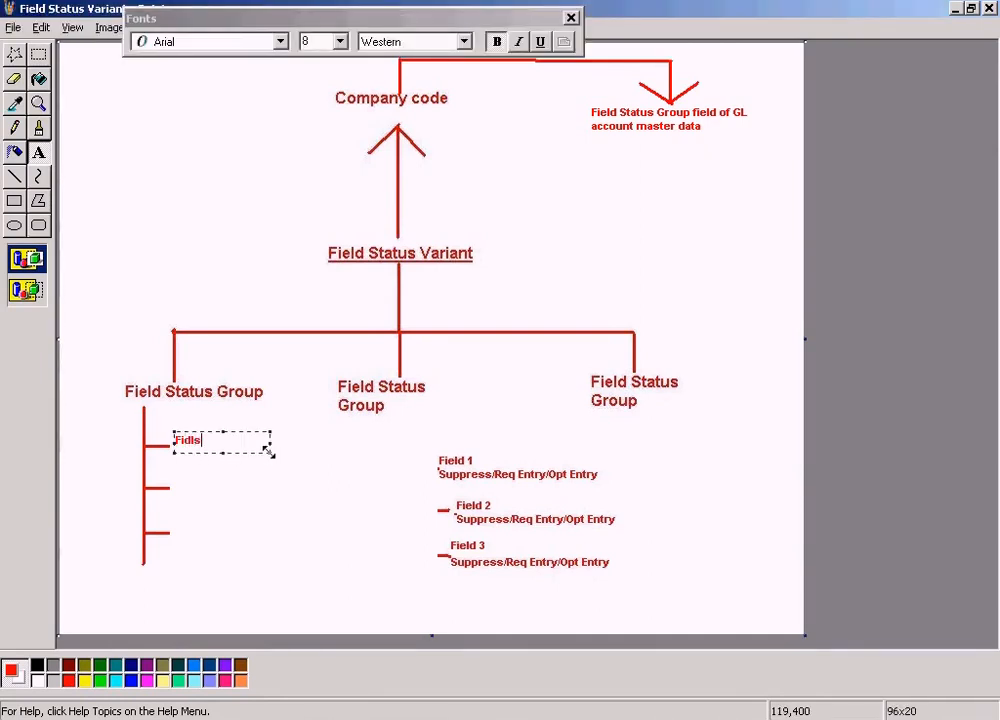
{"action": "type", "text": " Group"}
{"action": "key", "text": "ctrl+a"}
{"action": "key", "text": "ctrl+c"}
{"action": "left_click", "coordinate": [181, 484]}
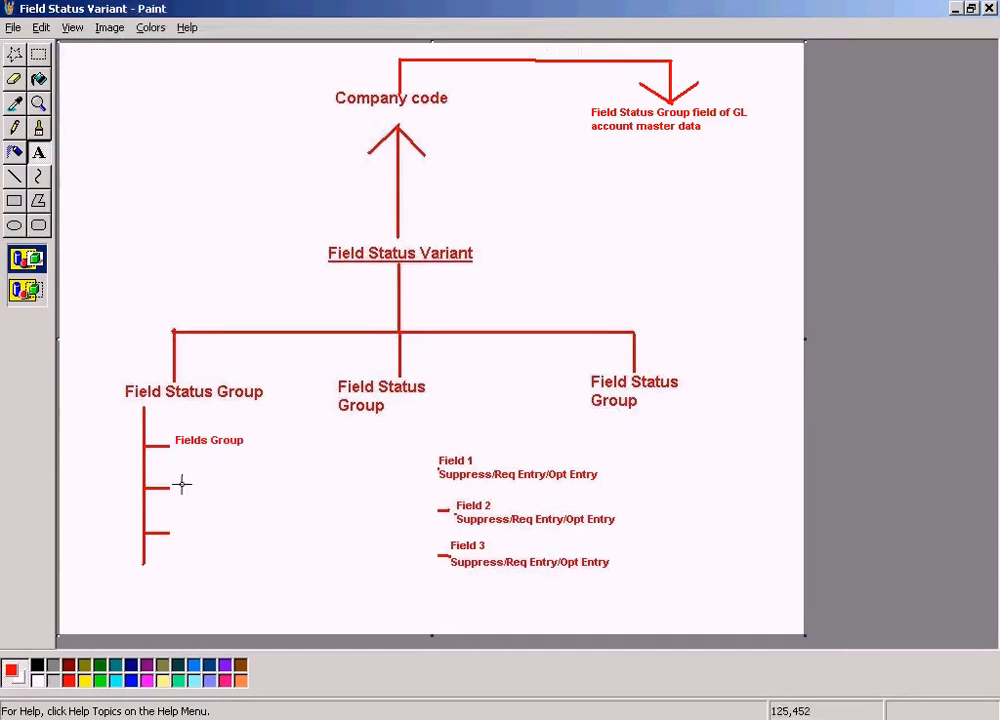
Add the red text label "Fields Group" beside the second branch under the left-hand Field Status Group.
{"action": "left_click", "coordinate": [197, 481]}
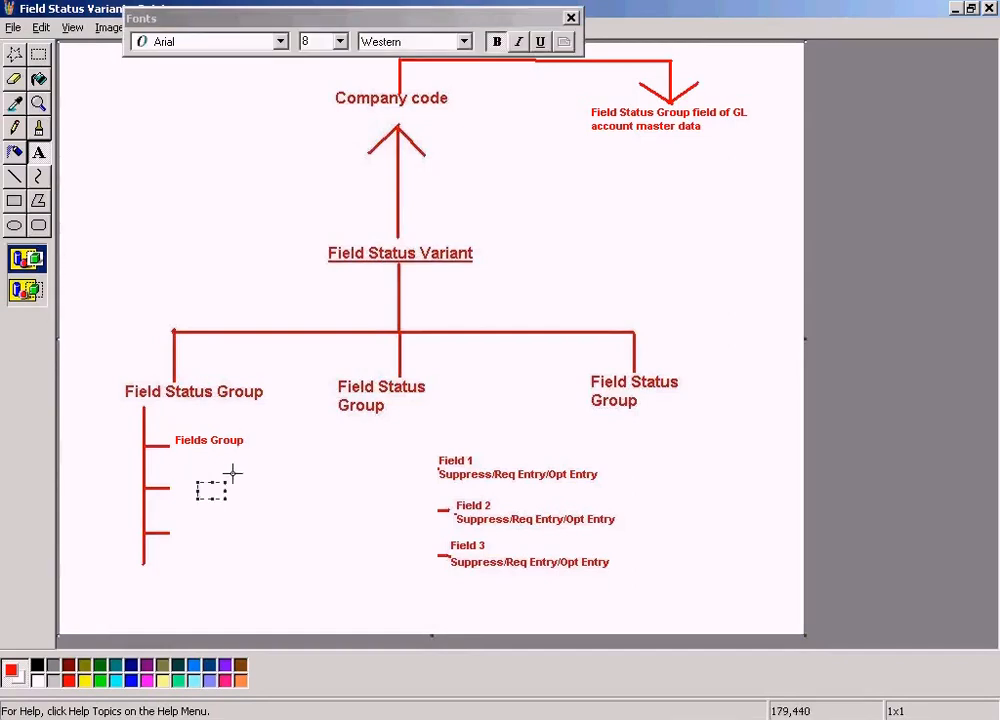
{"action": "left_click", "coordinate": [243, 466]}
{"action": "left_click_drag", "start_coordinate": [175, 484], "coordinate": [271, 510]}
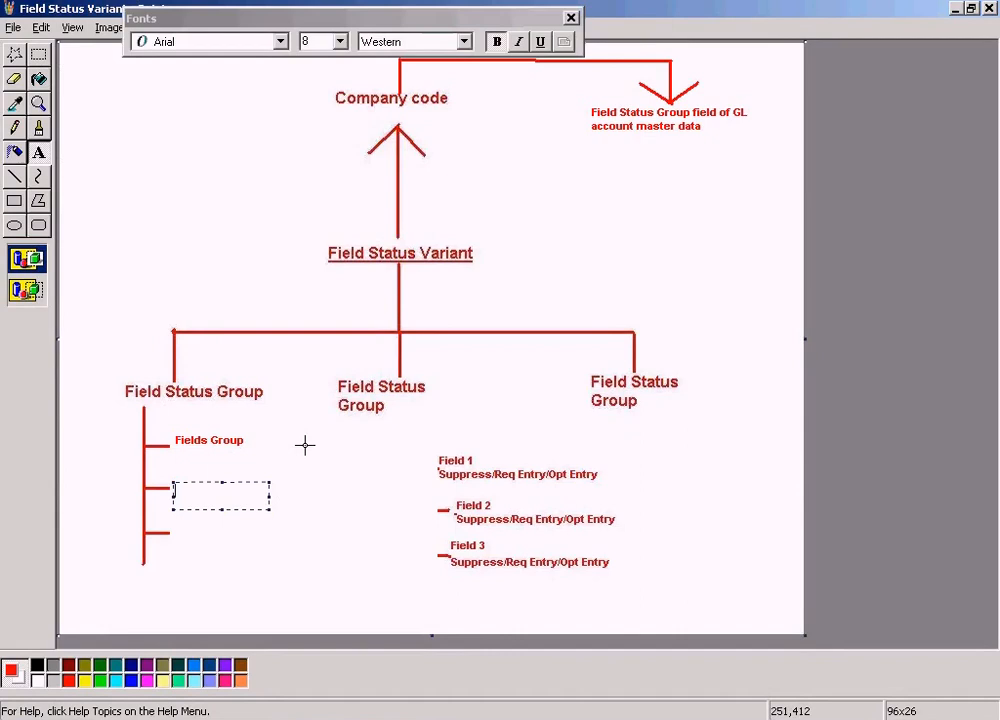
{"action": "key", "text": "ctrl+v"}
{"action": "left_click", "coordinate": [305, 445]}
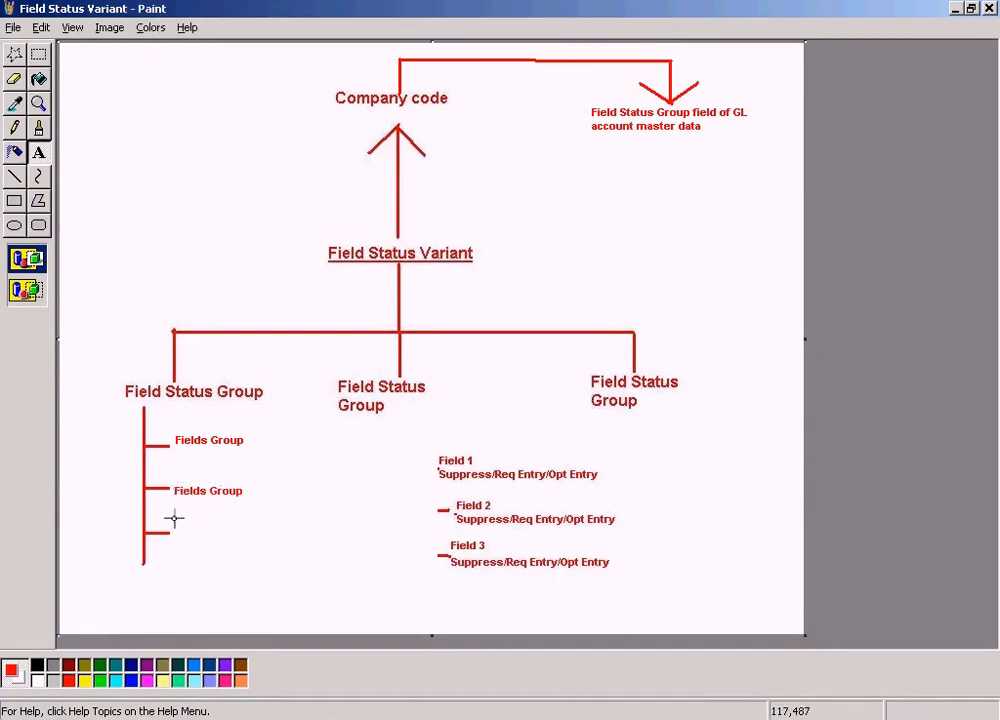
Add the red text label "Fields Group" beside the third branch under the left-hand Field Status Group.
{"action": "key", "text": "alt+Tab"}
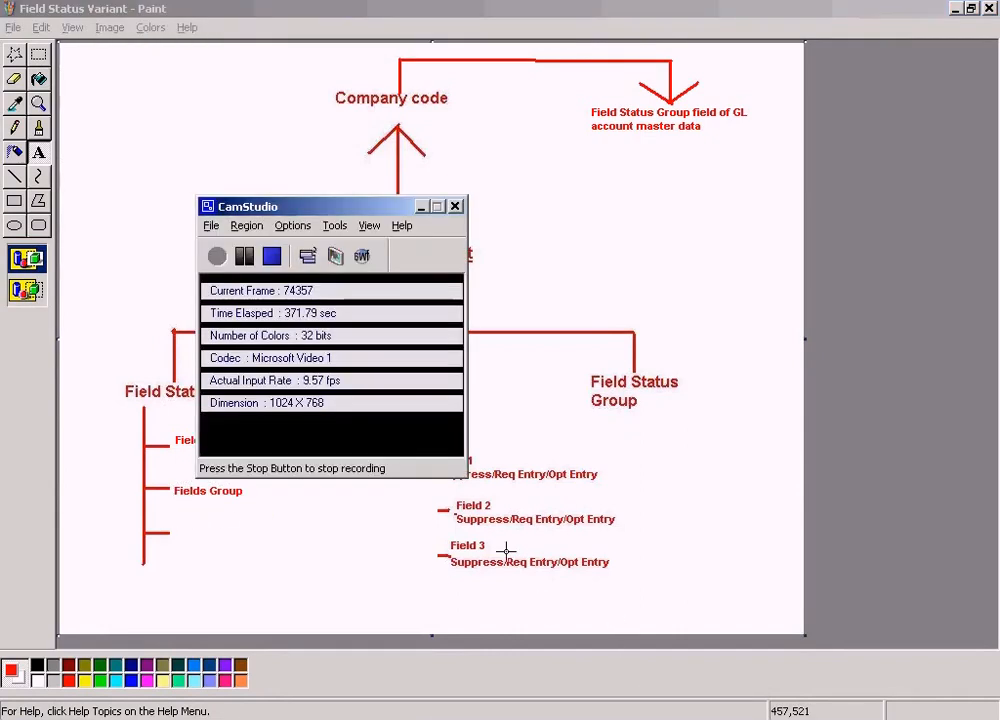
{"action": "left_click", "coordinate": [244, 261]}
{"action": "left_click", "coordinate": [222, 260]}
{"action": "left_click_drag", "start_coordinate": [216, 523], "coordinate": [244, 540]}
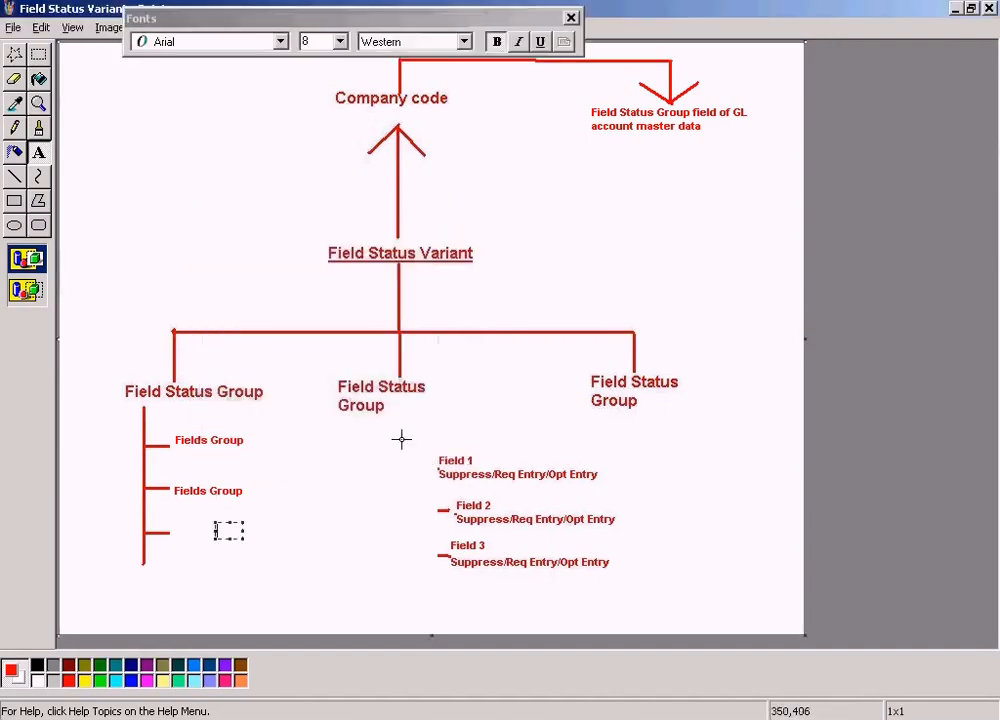
{"action": "left_click_drag", "start_coordinate": [176, 523], "coordinate": [280, 550]}
{"action": "key", "text": "ctrl+v"}
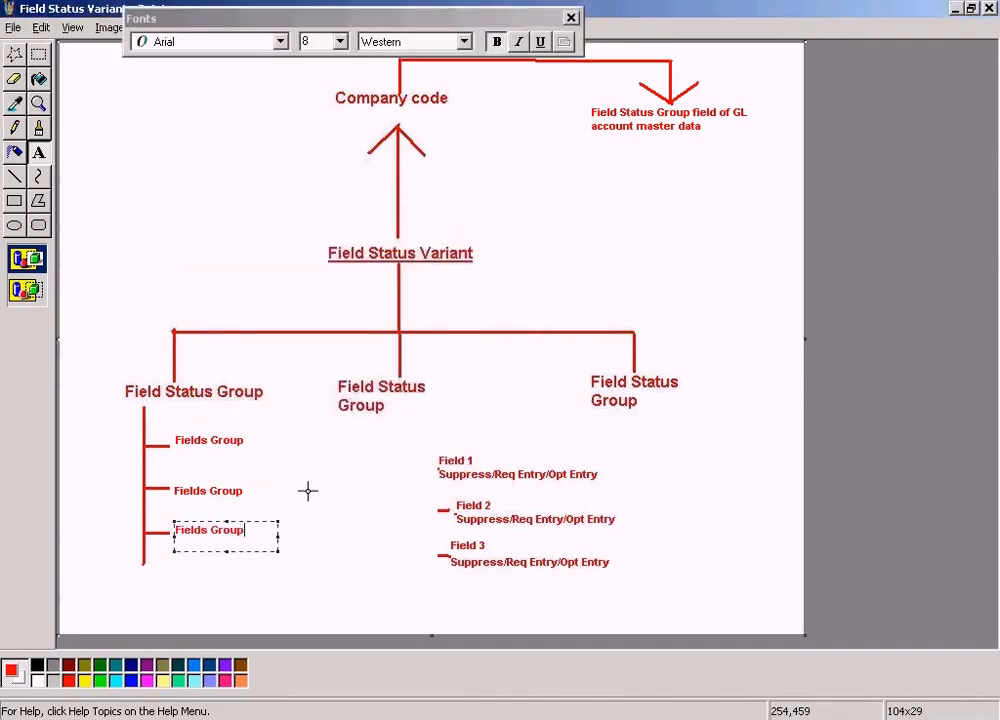
{"action": "left_click", "coordinate": [308, 482]}
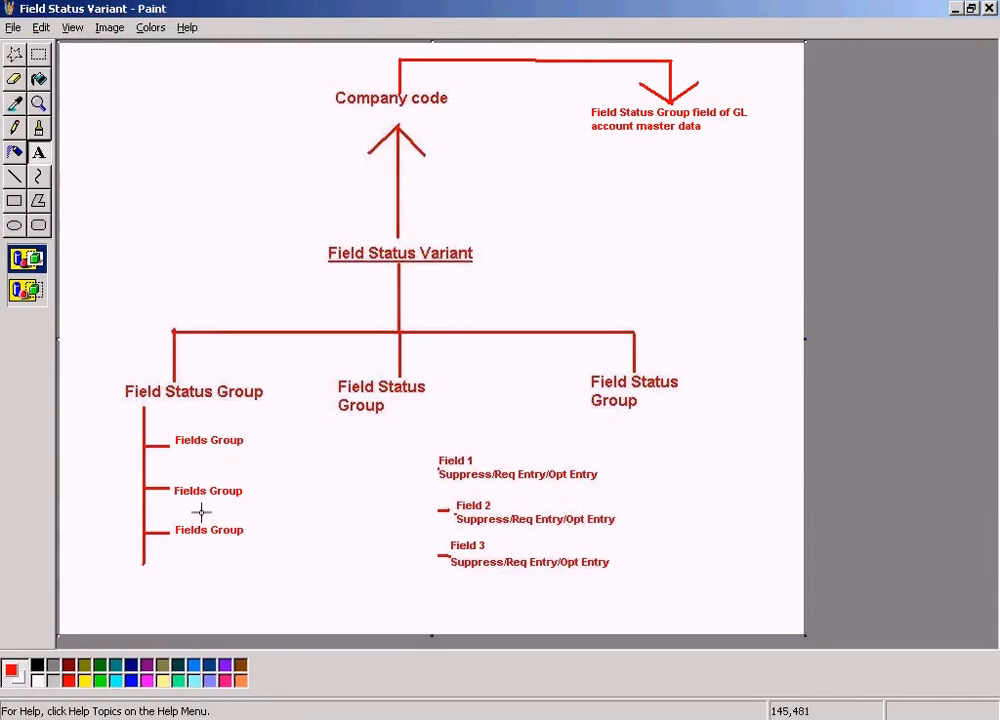
Draw red lines linking the lowest Fields Group label to a vertical bracket that branches to Field 1, Field 2 and Field 3.
{"action": "left_click", "coordinate": [15, 176]}
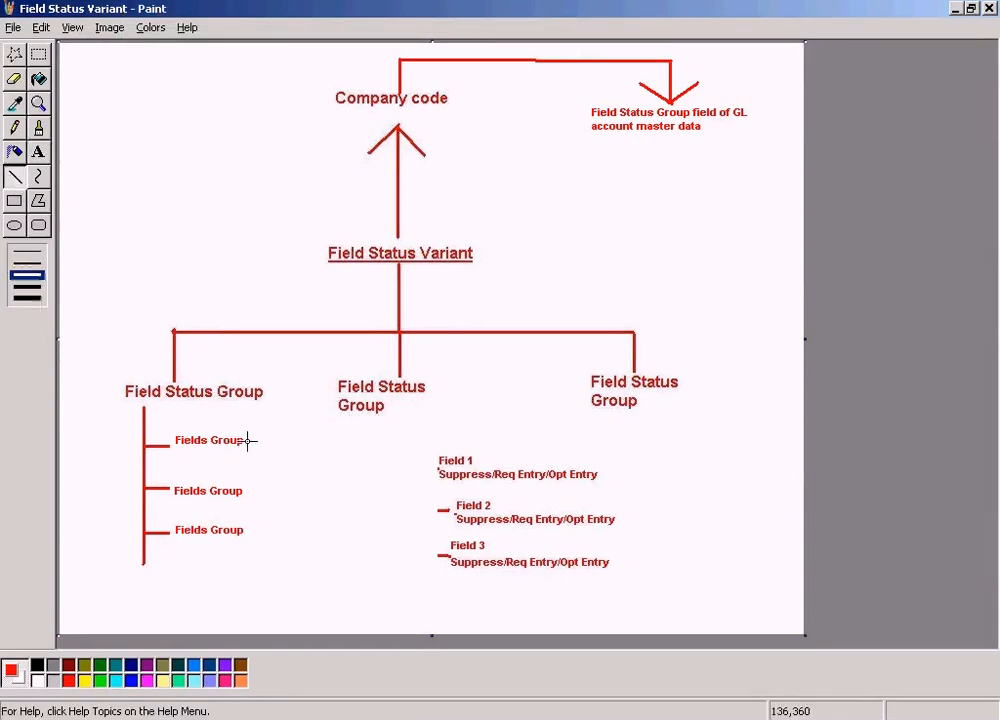
{"action": "left_click_drag", "start_coordinate": [252, 532], "coordinate": [406, 534]}
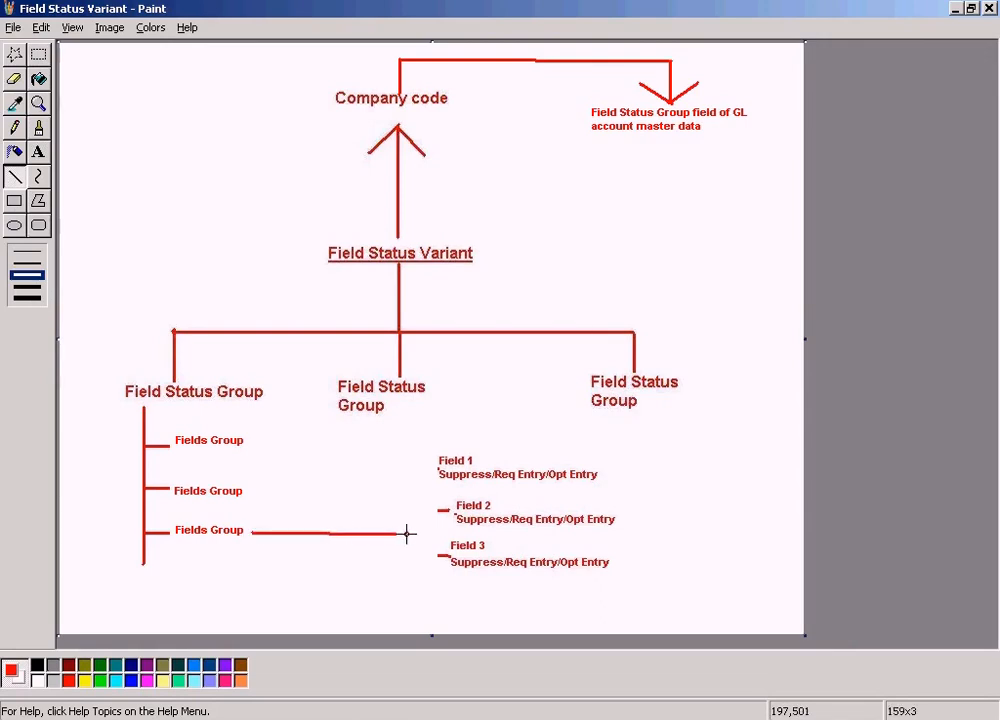
{"action": "left_click_drag", "start_coordinate": [406, 458], "coordinate": [407, 560]}
{"action": "left_click_drag", "start_coordinate": [405, 461], "coordinate": [431, 460]}
{"action": "left_click_drag", "start_coordinate": [410, 509], "coordinate": [450, 510]}
{"action": "left_click_drag", "start_coordinate": [408, 557], "coordinate": [441, 557]}
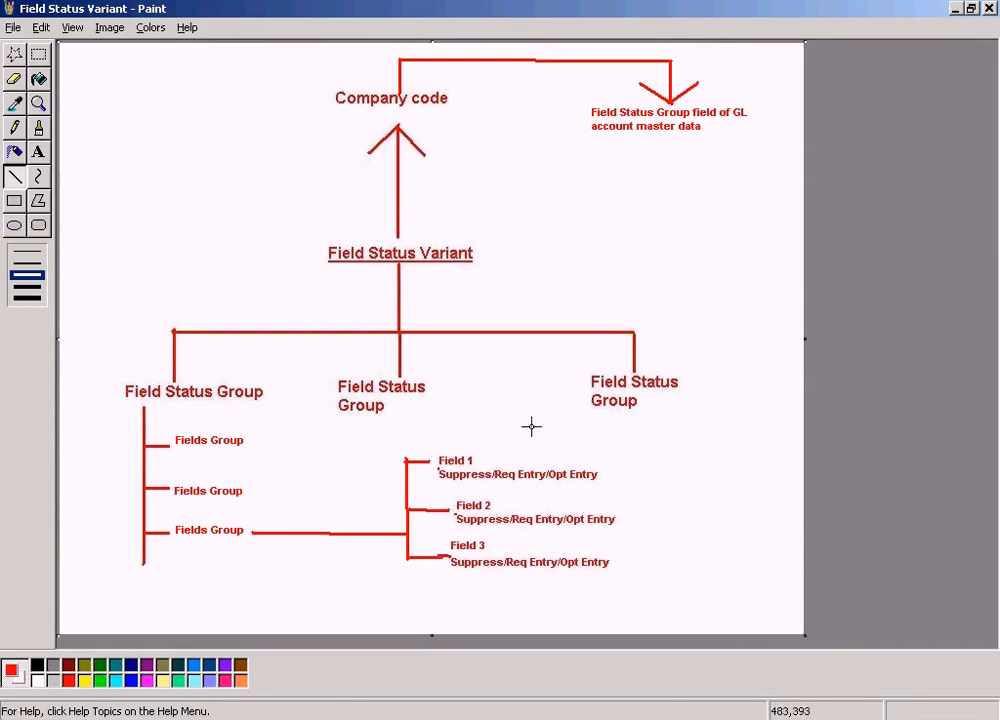
{"action": "left_click", "coordinate": [728, 478]}
{"action": "left_click", "coordinate": [38, 54]}
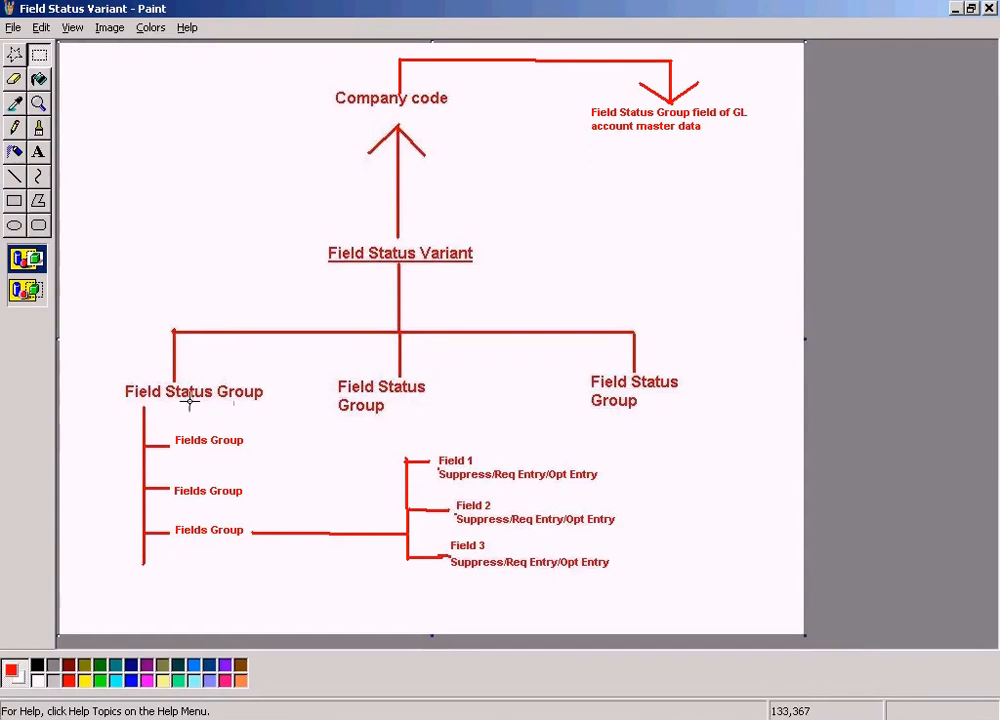
Switch to SAP's Maintain Field Status Group overview for G001 and review the field settings in its Materials management subgroup.
{"action": "key", "text": "alt+Tab"}
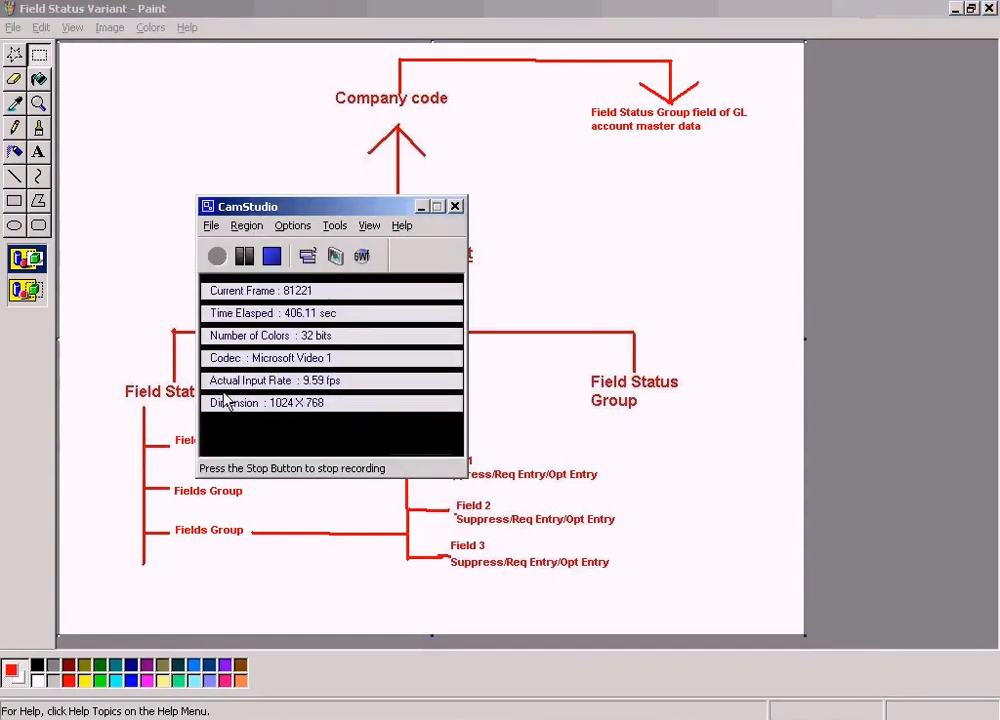
{"action": "left_click", "coordinate": [423, 205]}
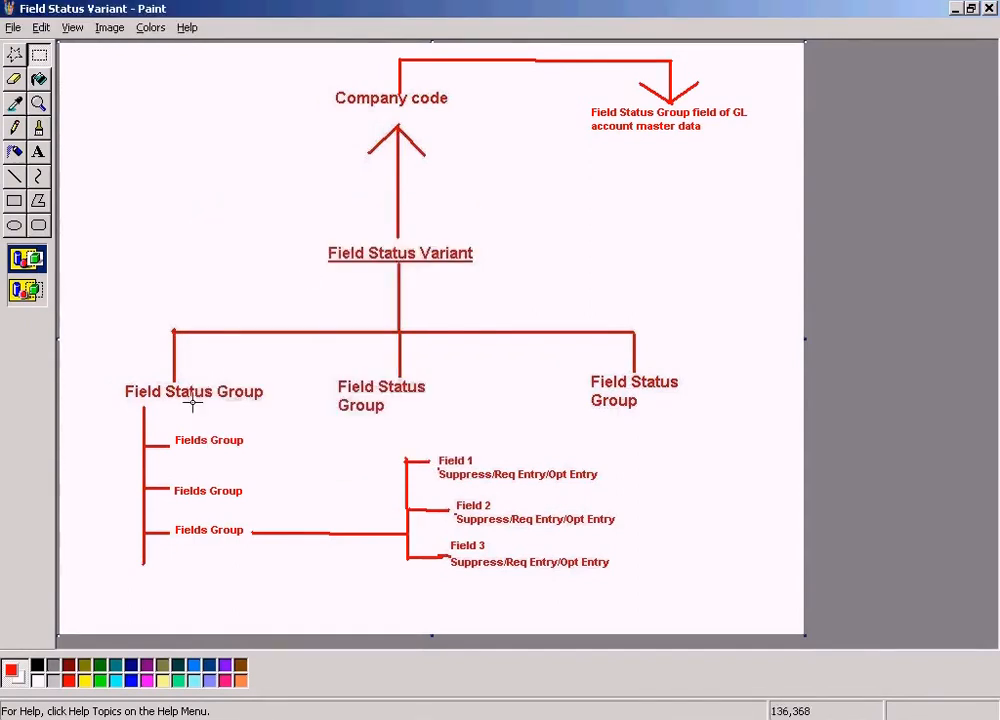
{"action": "left_click", "coordinate": [335, 718]}
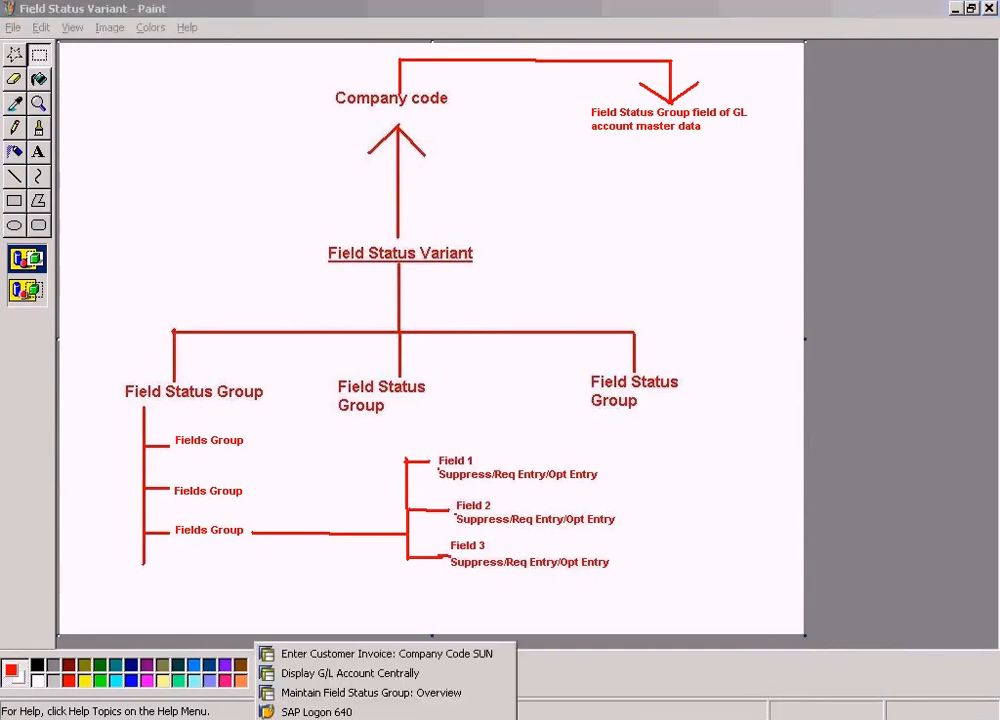
{"action": "left_click", "coordinate": [336, 694]}
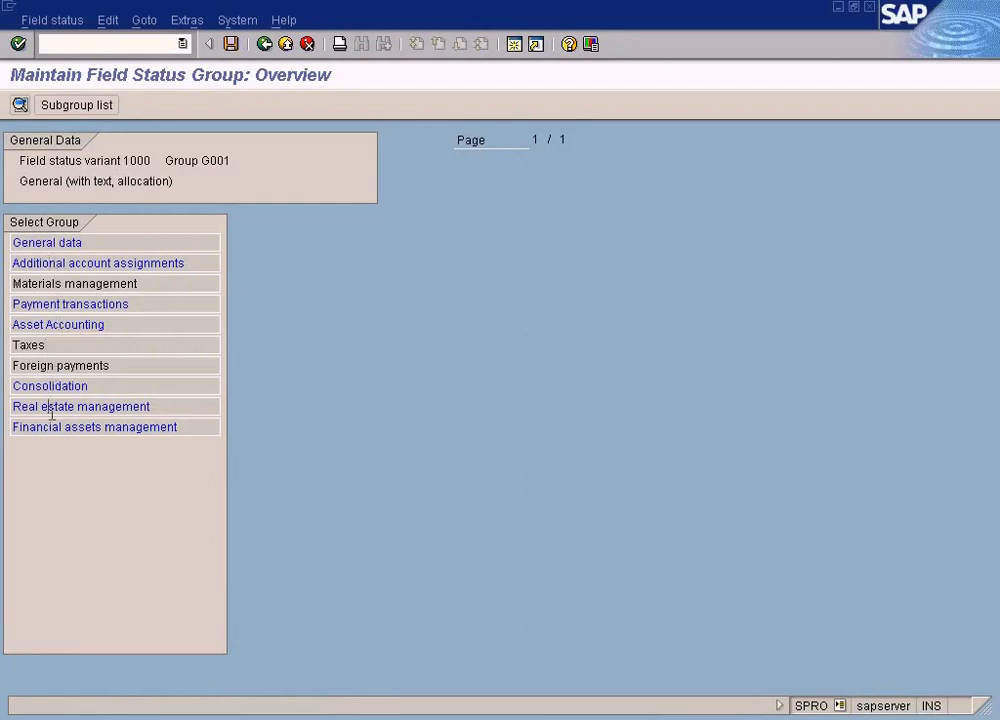
{"action": "double_click", "coordinate": [76, 285]}
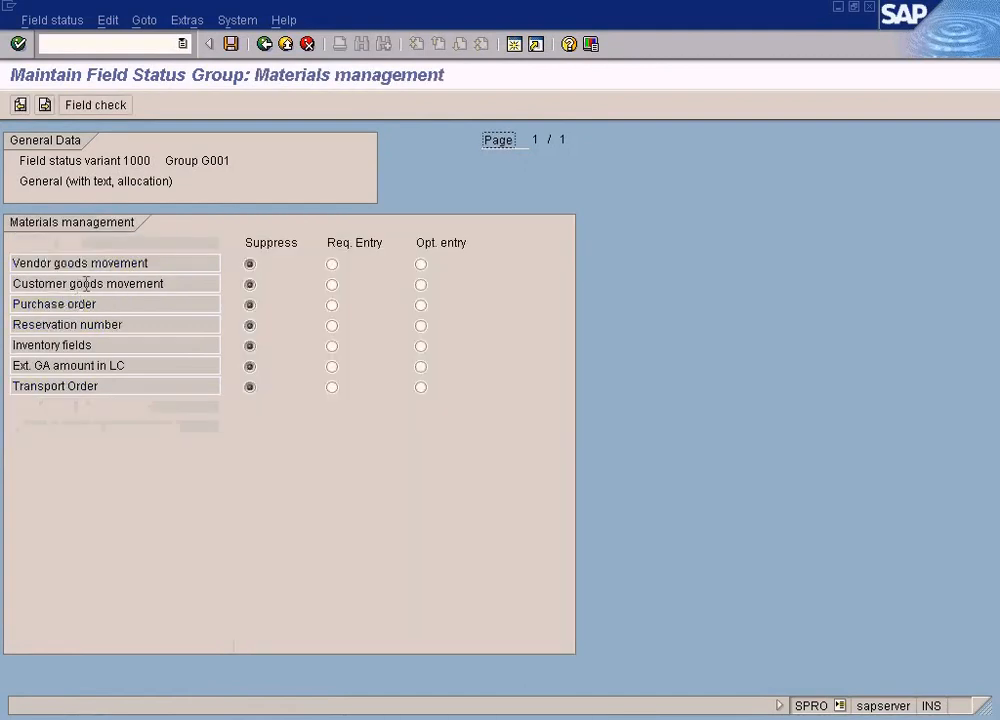
{"action": "left_click", "coordinate": [264, 44]}
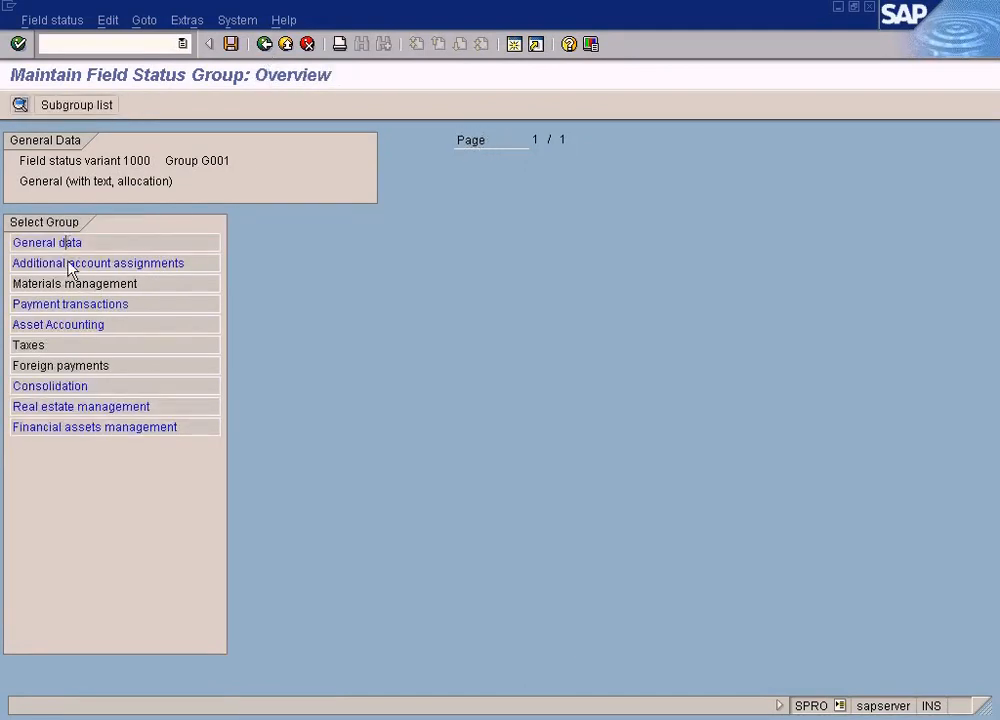
Set Vendor goods movement to required entry in the Materials management subgroup and return to the overview.
{"action": "left_click", "coordinate": [57, 341]}
{"action": "double_click", "coordinate": [57, 284]}
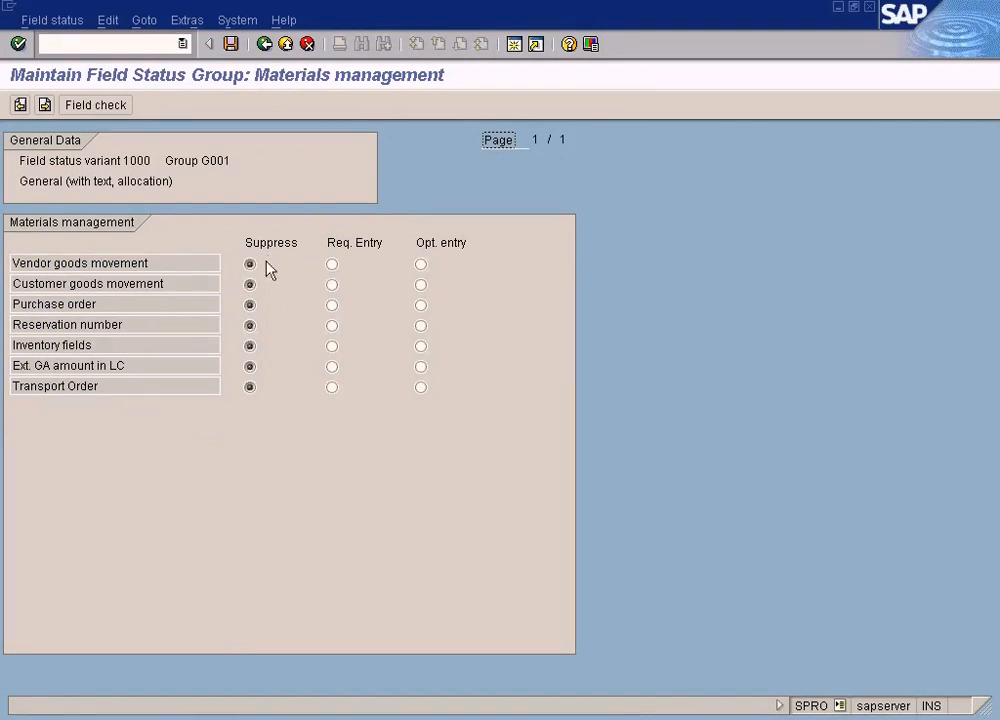
{"action": "left_click", "coordinate": [332, 265]}
{"action": "left_click", "coordinate": [264, 45]}
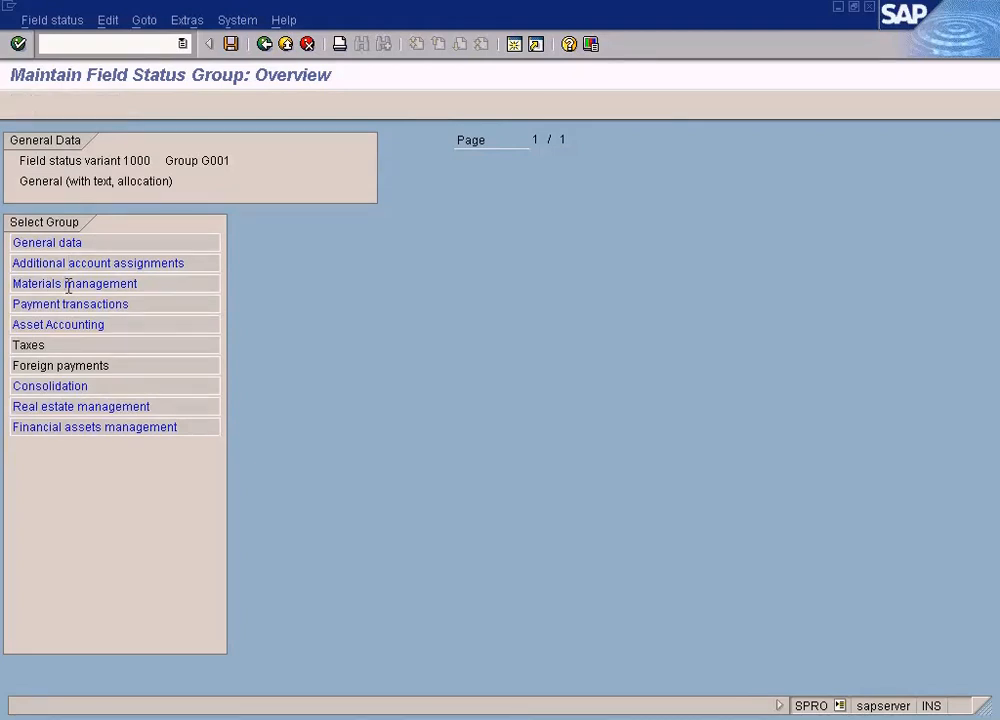
Set Vendor goods movement back to Suppress and recheck the Materials management field settings.
{"action": "double_click", "coordinate": [68, 284]}
{"action": "left_click", "coordinate": [250, 264]}
{"action": "left_click", "coordinate": [263, 45]}
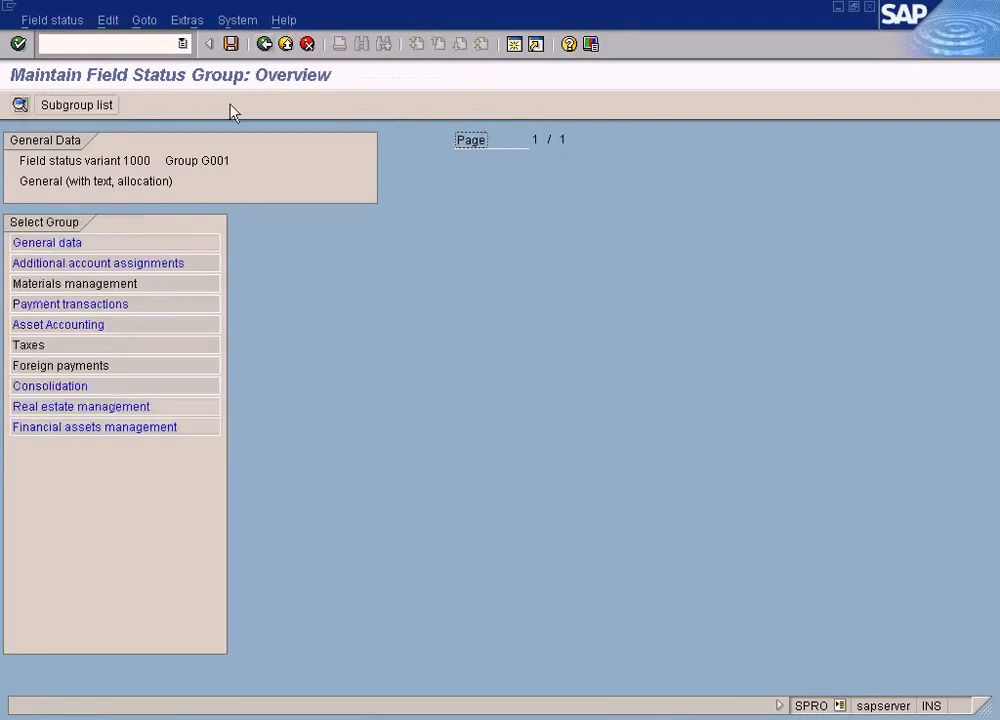
{"action": "double_click", "coordinate": [139, 286]}
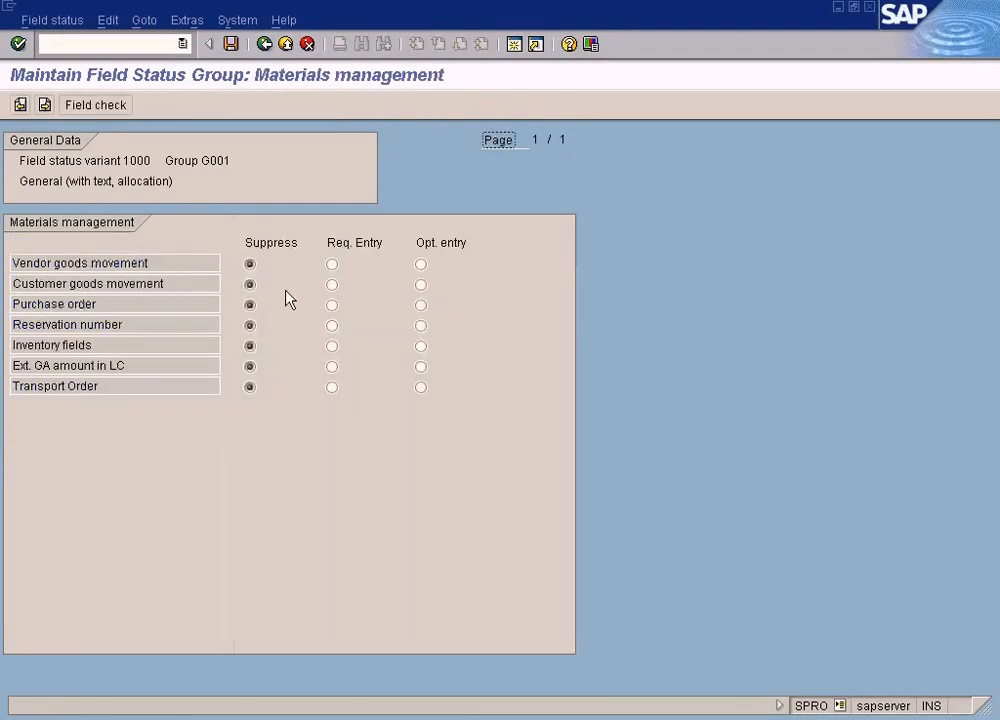
{"action": "left_click", "coordinate": [265, 44]}
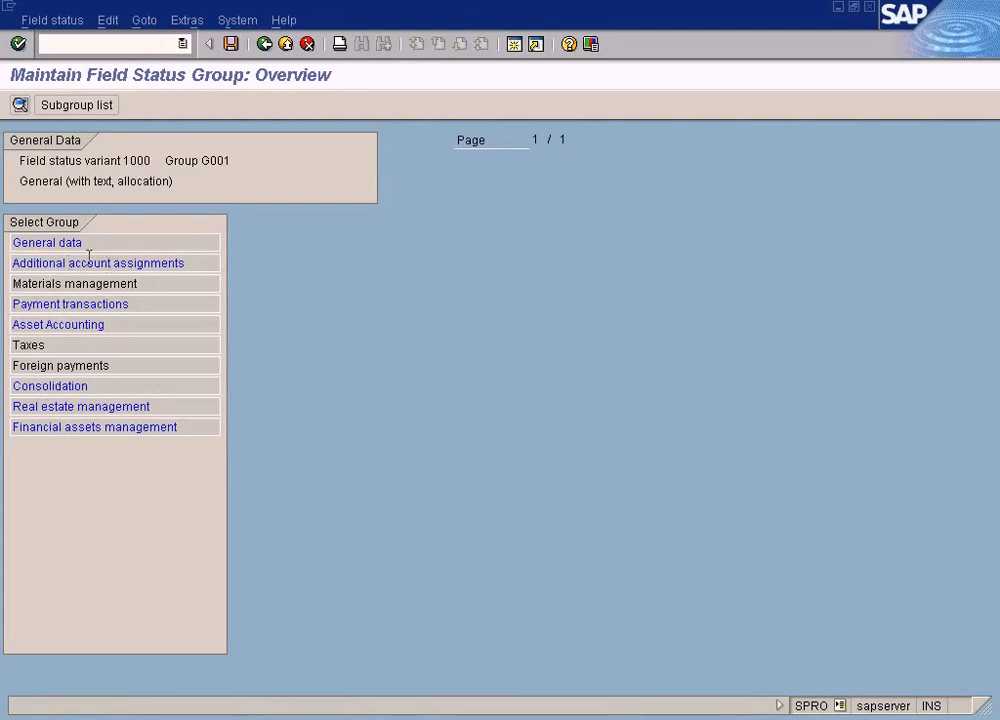
Review the field settings in the Payment transactions subgroup of G001 and return to the overview.
{"action": "left_click", "coordinate": [72, 305]}
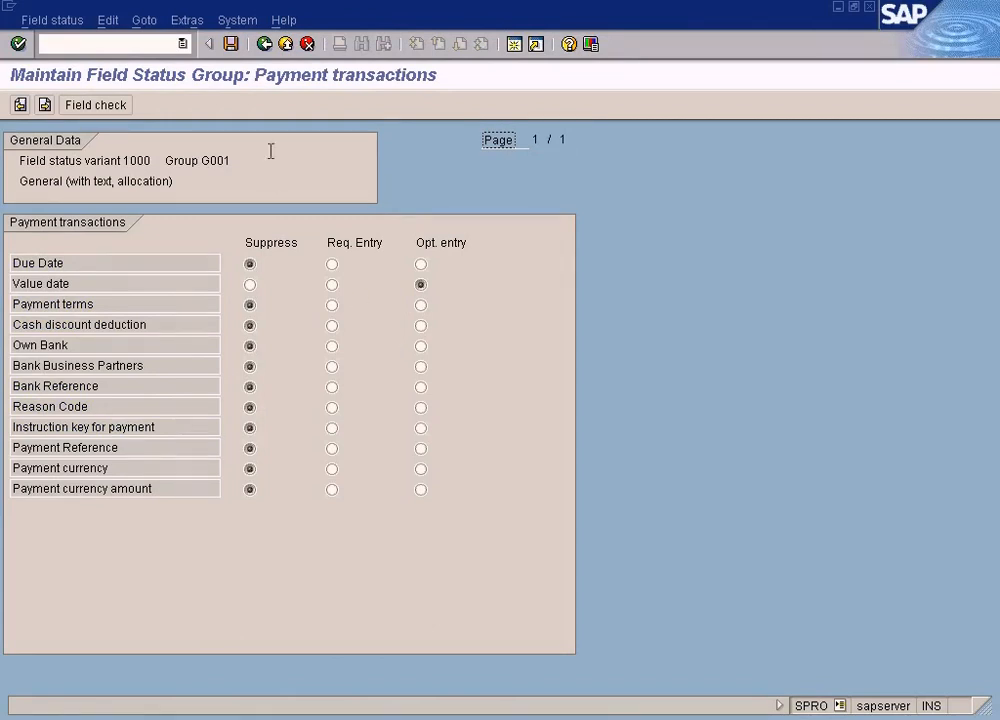
{"action": "left_click", "coordinate": [265, 46]}
{"action": "left_click", "coordinate": [133, 324]}
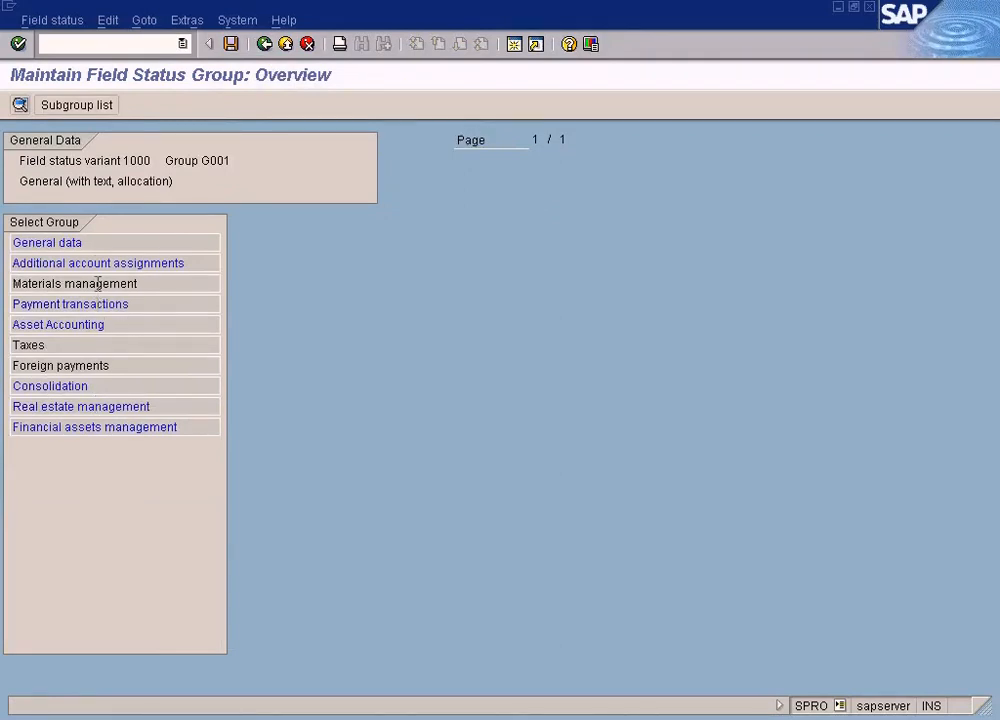
Set Assignment number to required entry in G001's General data subgroup and return to the field status groups list.
{"action": "double_click", "coordinate": [97, 243]}
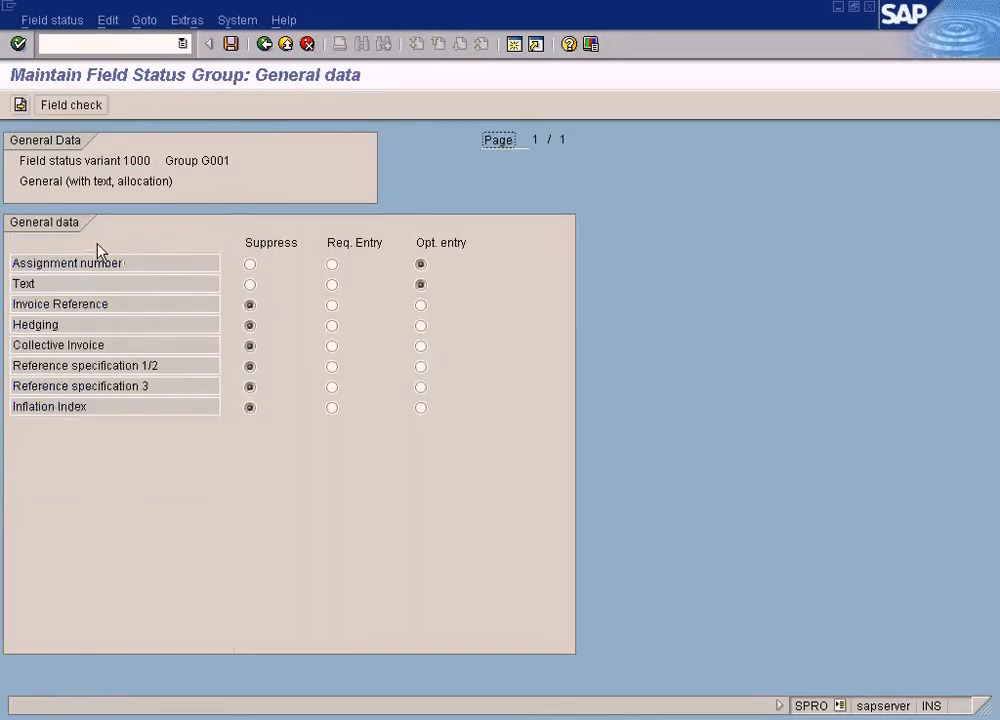
{"action": "left_click", "coordinate": [251, 266]}
{"action": "left_click", "coordinate": [333, 266]}
{"action": "left_click", "coordinate": [267, 48]}
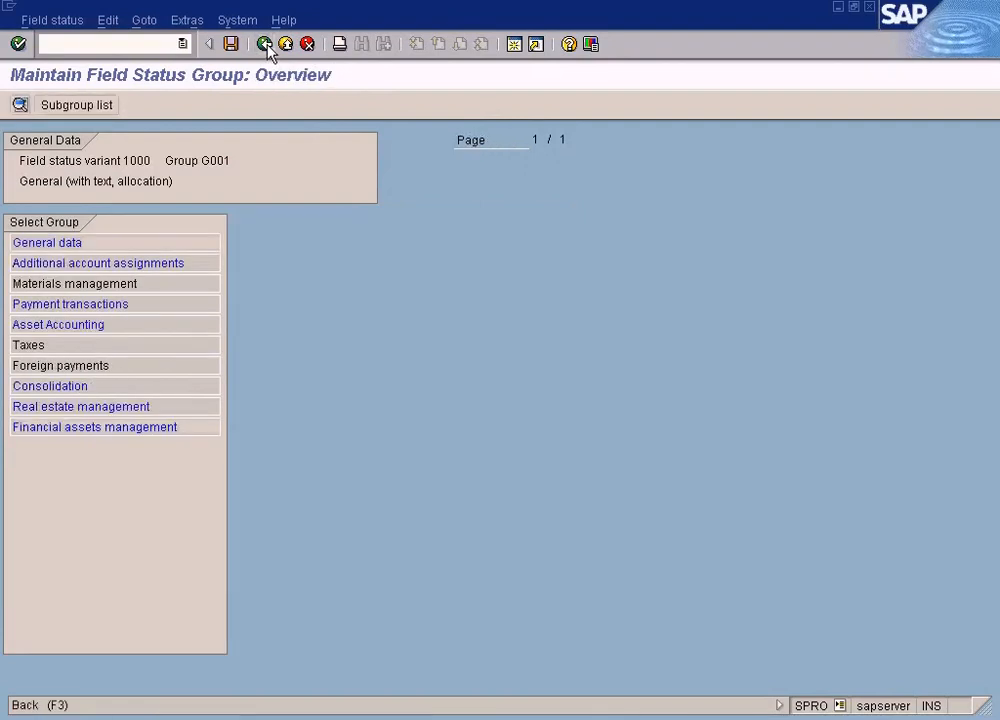
{"action": "left_click", "coordinate": [267, 48]}
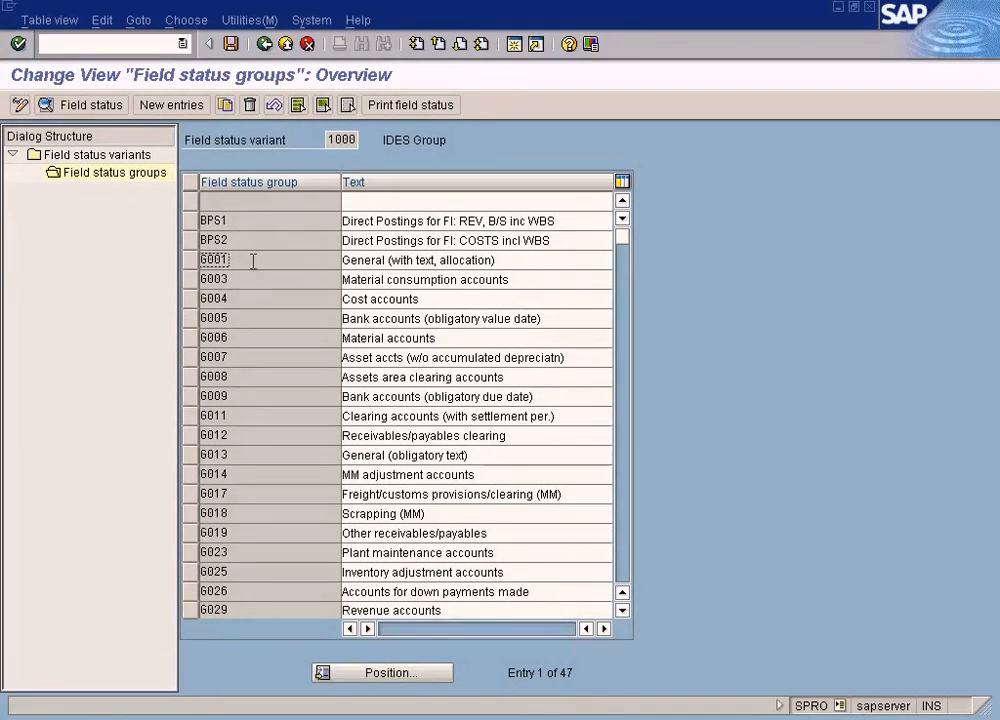
Create a new field status group "test" with the text "test" under variant 1000 and save it.
{"action": "left_click", "coordinate": [171, 106]}
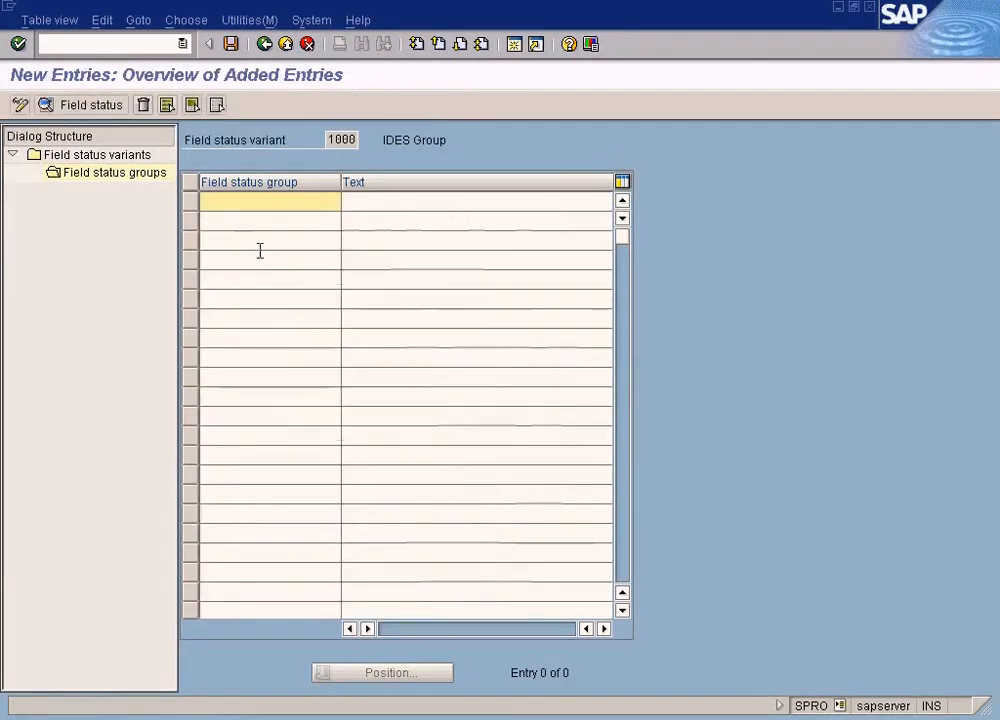
{"action": "type", "text": "test"}
{"action": "left_click", "coordinate": [369, 204]}
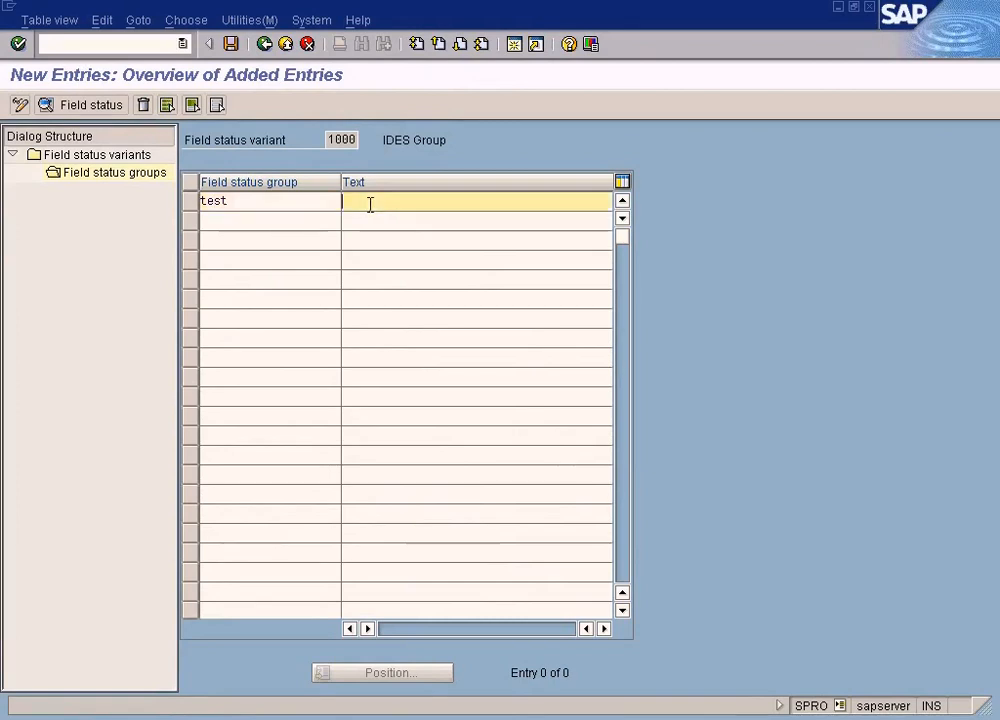
{"action": "type", "text": "test"}
{"action": "left_click", "coordinate": [230, 44]}
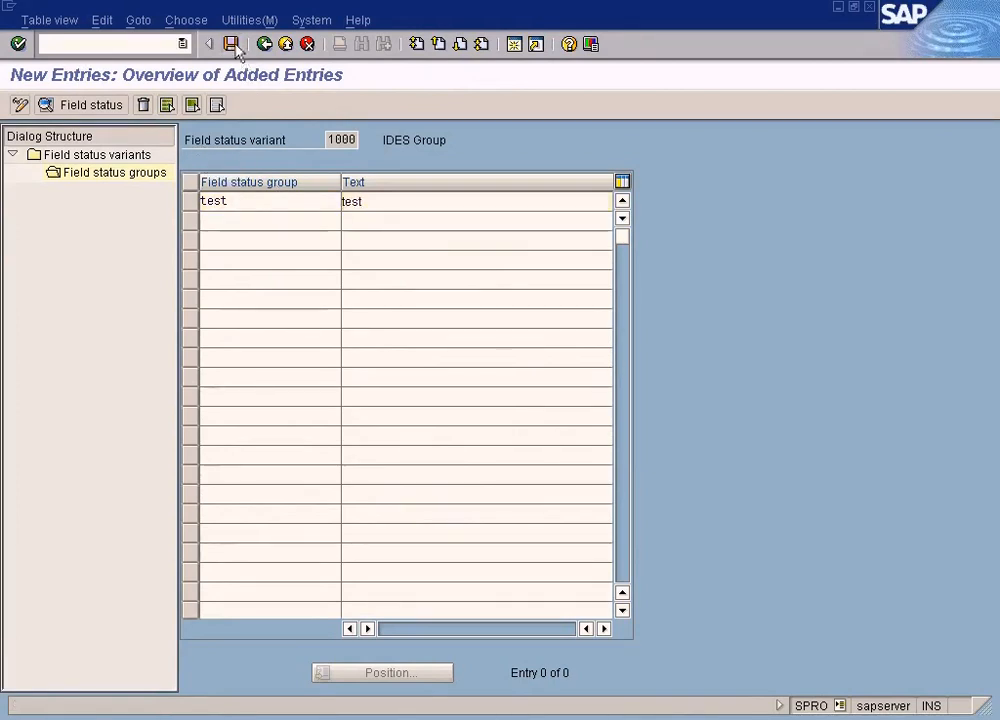
Review the General data settings of the new test group and locate the group in the field status groups list.
{"action": "double_click", "coordinate": [212, 201]}
{"action": "left_click", "coordinate": [78, 245]}
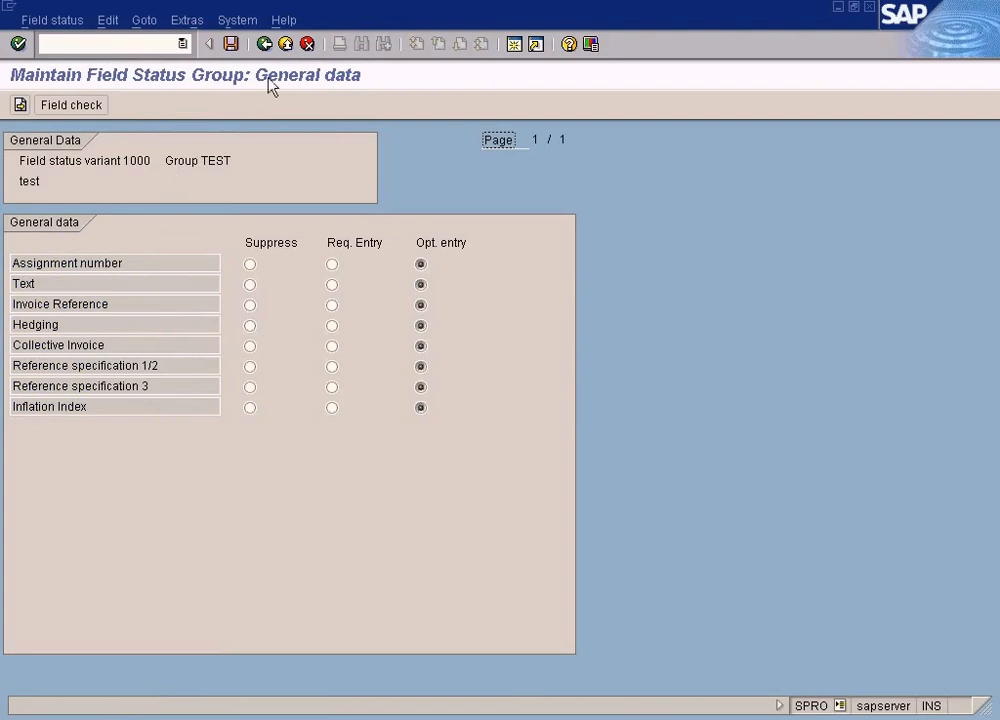
{"action": "left_click", "coordinate": [265, 45]}
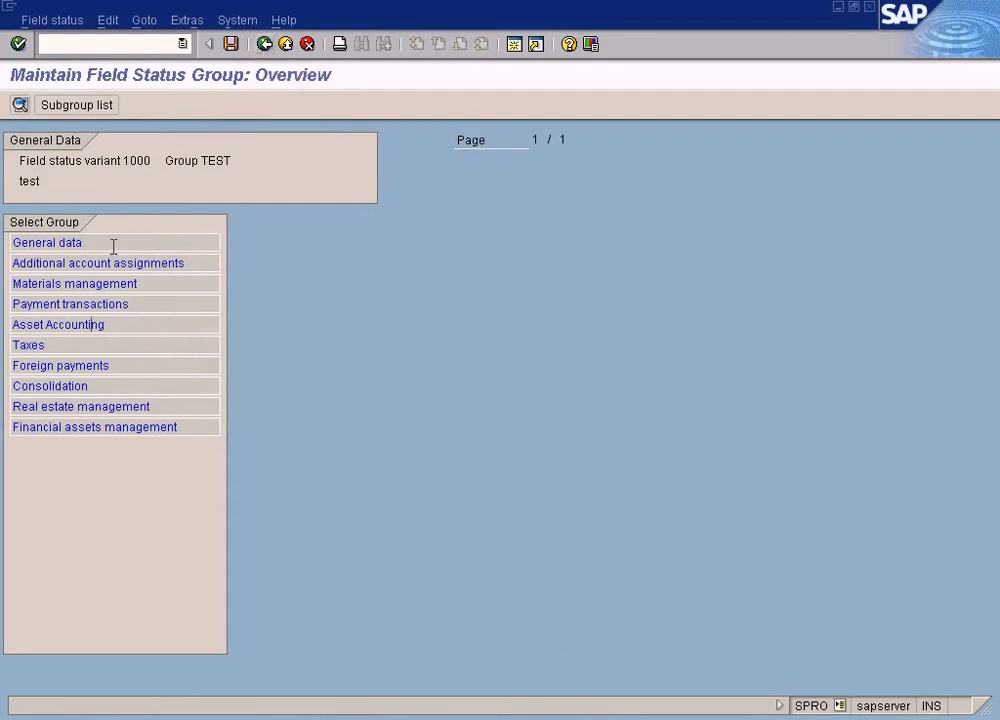
{"action": "left_click", "coordinate": [264, 45]}
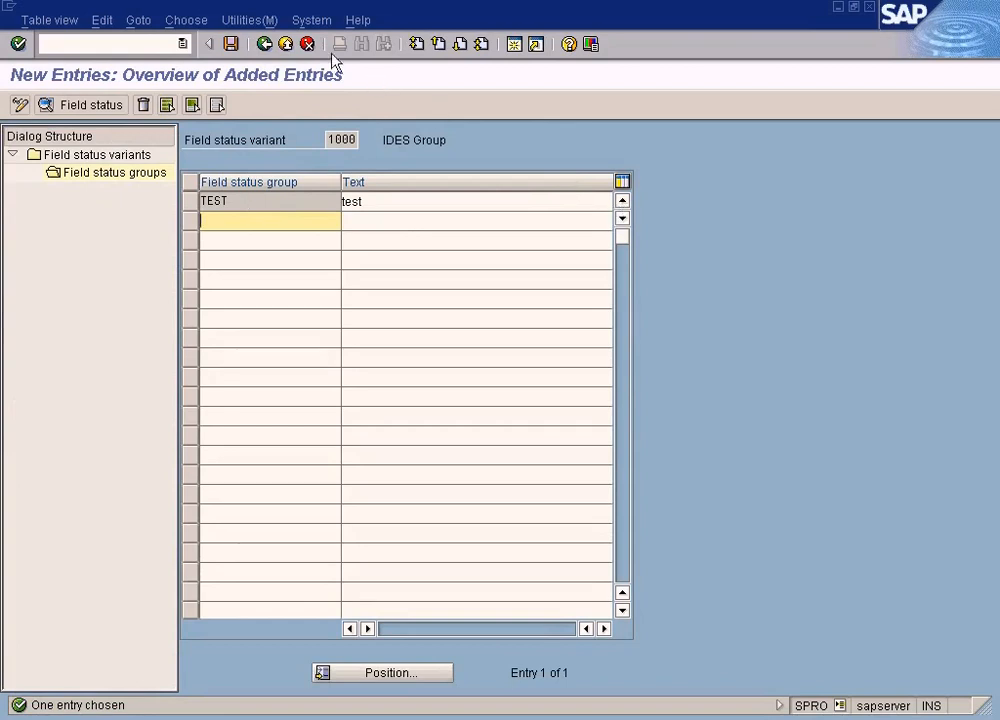
{"action": "left_click", "coordinate": [265, 47]}
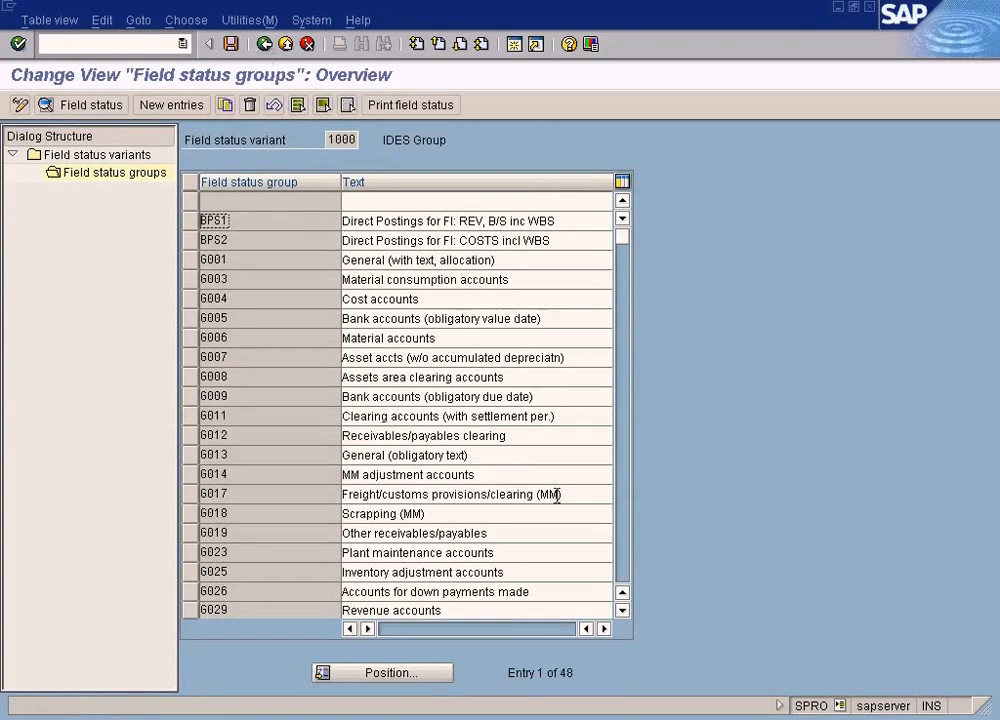
{"action": "left_click", "coordinate": [630, 573]}
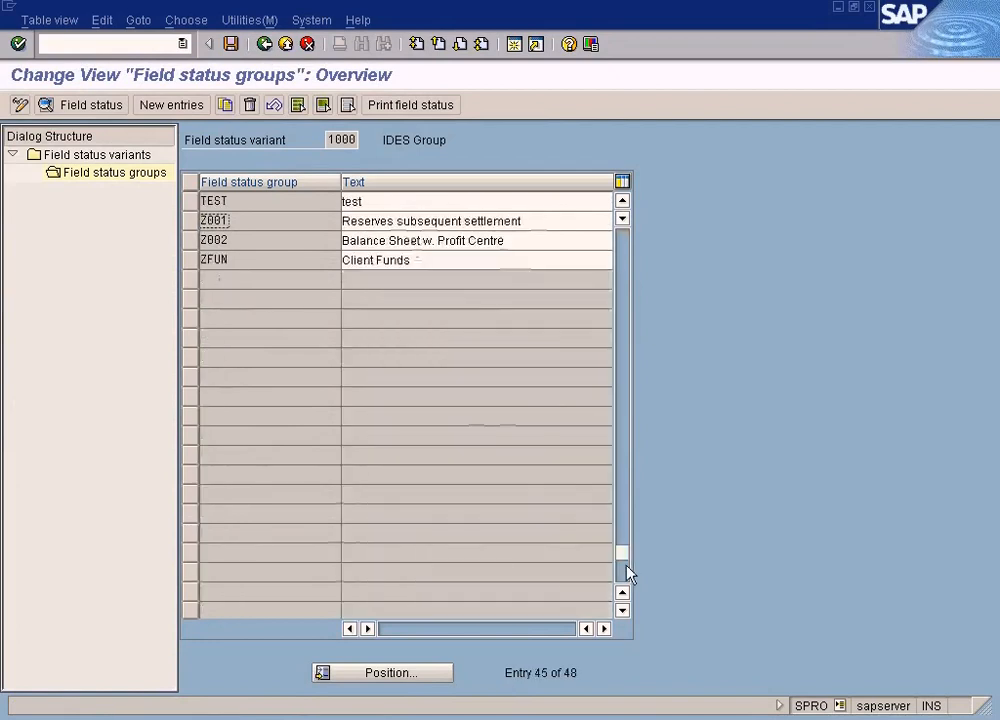
Set Assignment number to required entry in the General data subgroup of group TEST and save the field status group.
{"action": "left_click", "coordinate": [622, 203]}
{"action": "left_click", "coordinate": [622, 203]}
{"action": "left_click", "coordinate": [622, 203]}
{"action": "left_click", "coordinate": [250, 260]}
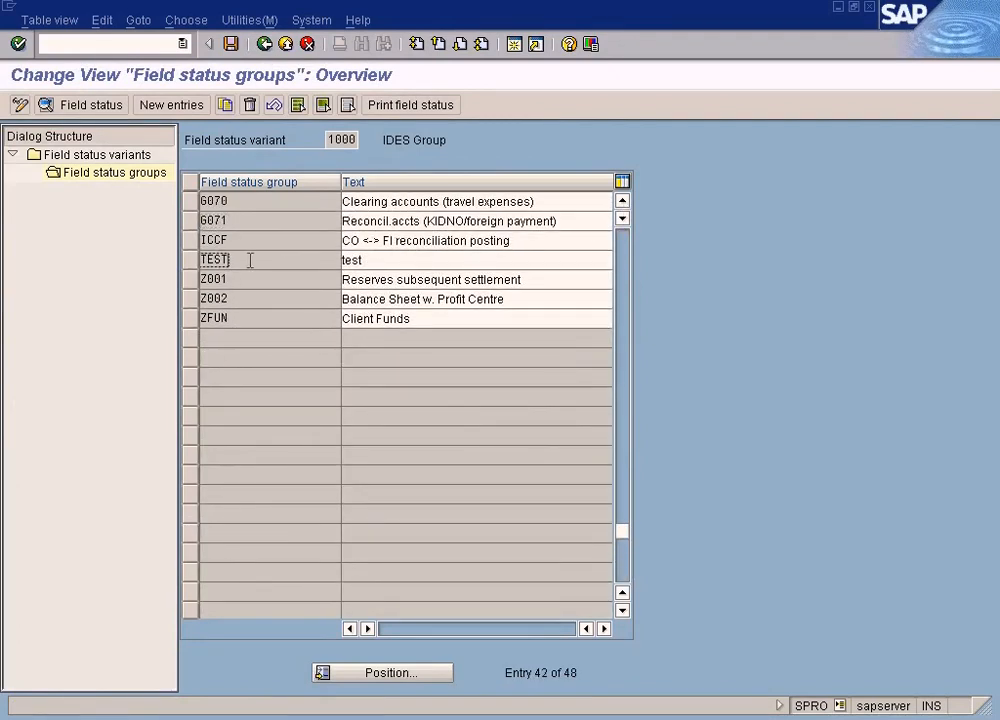
{"action": "double_click", "coordinate": [250, 260]}
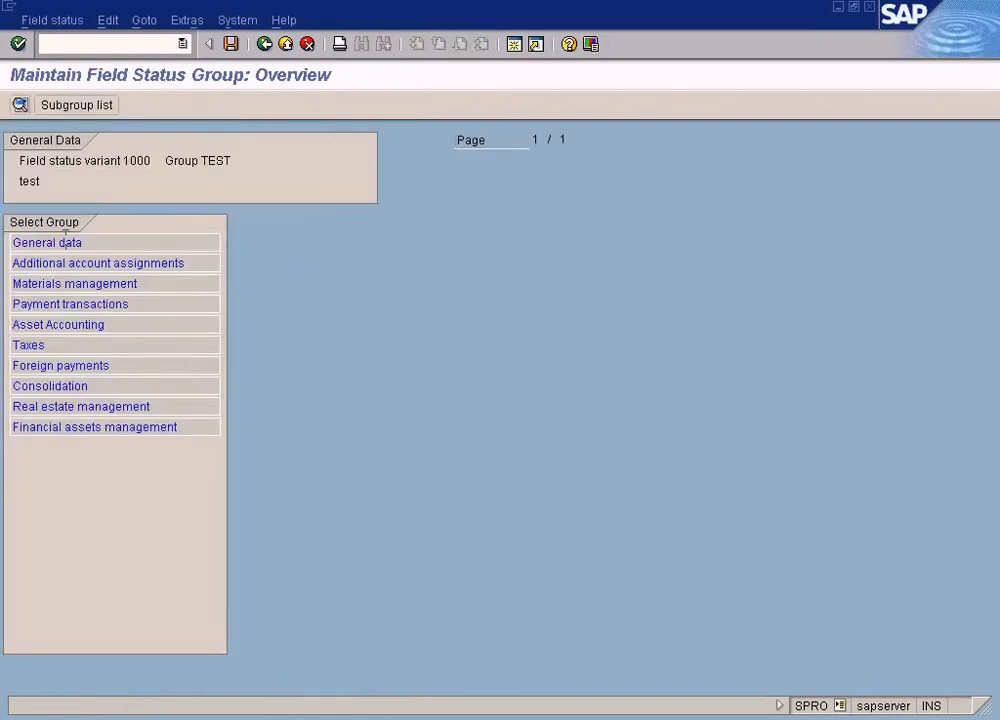
{"action": "double_click", "coordinate": [66, 238]}
{"action": "left_click", "coordinate": [332, 264]}
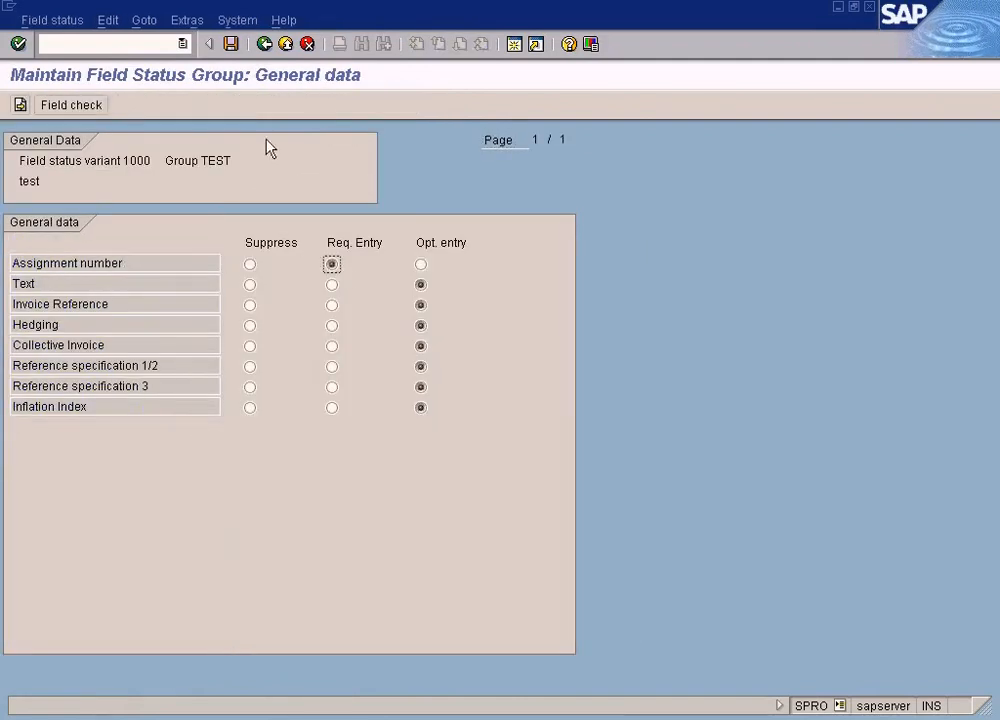
{"action": "left_click", "coordinate": [231, 44]}
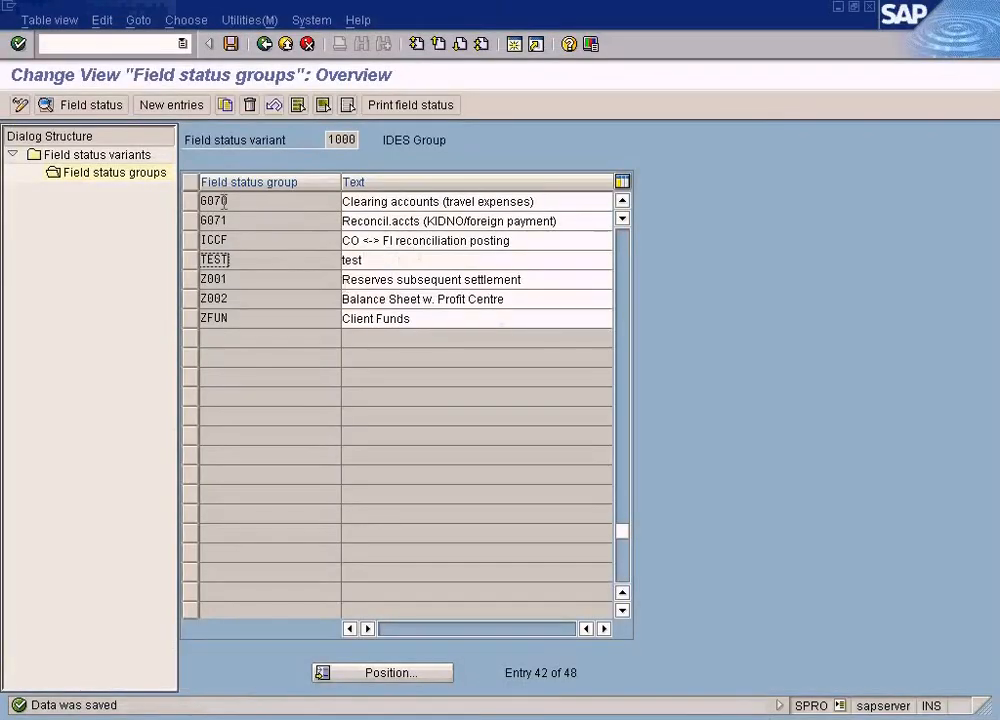
{"action": "left_click", "coordinate": [343, 140]}
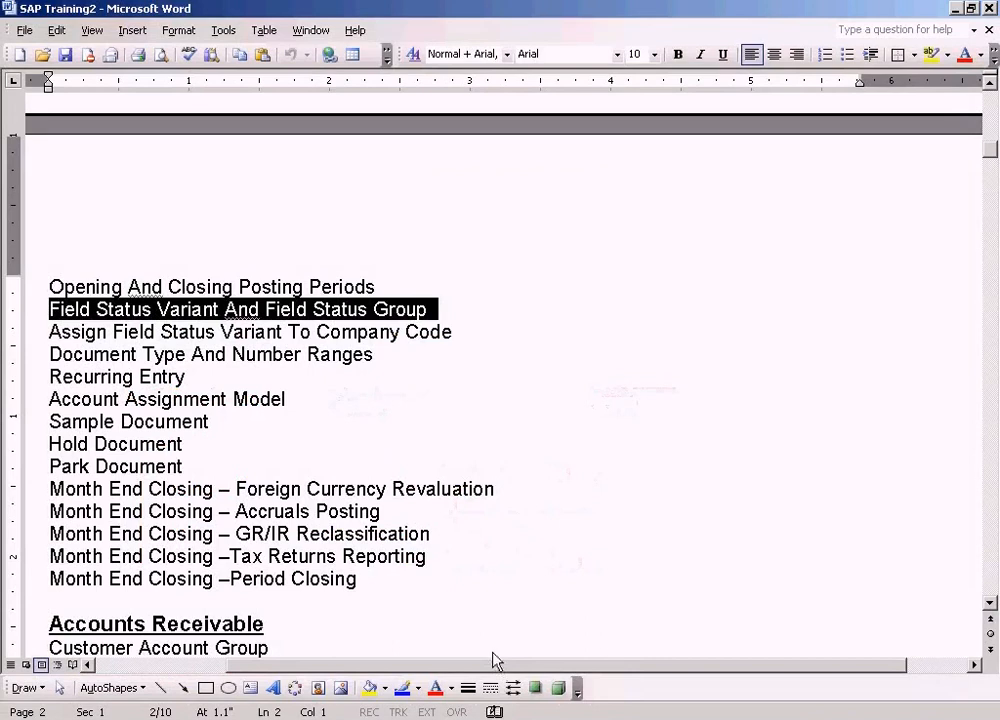
Highlight the line "Assign Field Status Variant To Company Code" in the SAP Training2 Word document.
{"action": "left_click", "coordinate": [454, 332]}
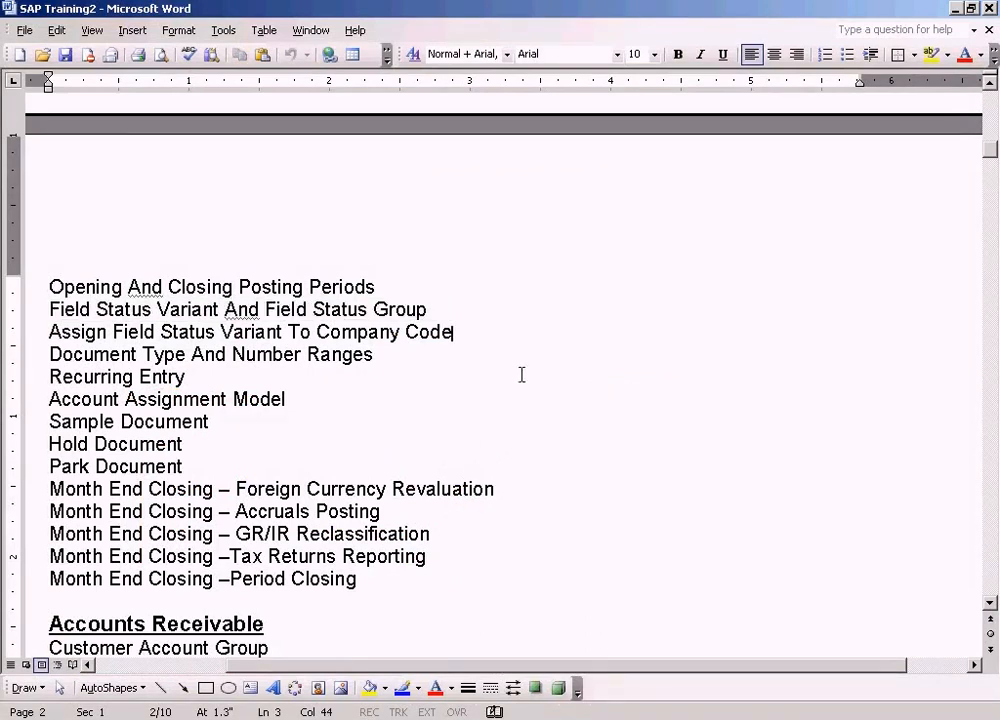
{"action": "key", "text": "alt+Tab"}
{"action": "key", "text": "alt+Tab"}
{"action": "triple_click", "coordinate": [505, 340]}
Switch back to the SAP field status groups session and return to the Display IMG structure.
{"action": "key", "text": "alt+Tab"}
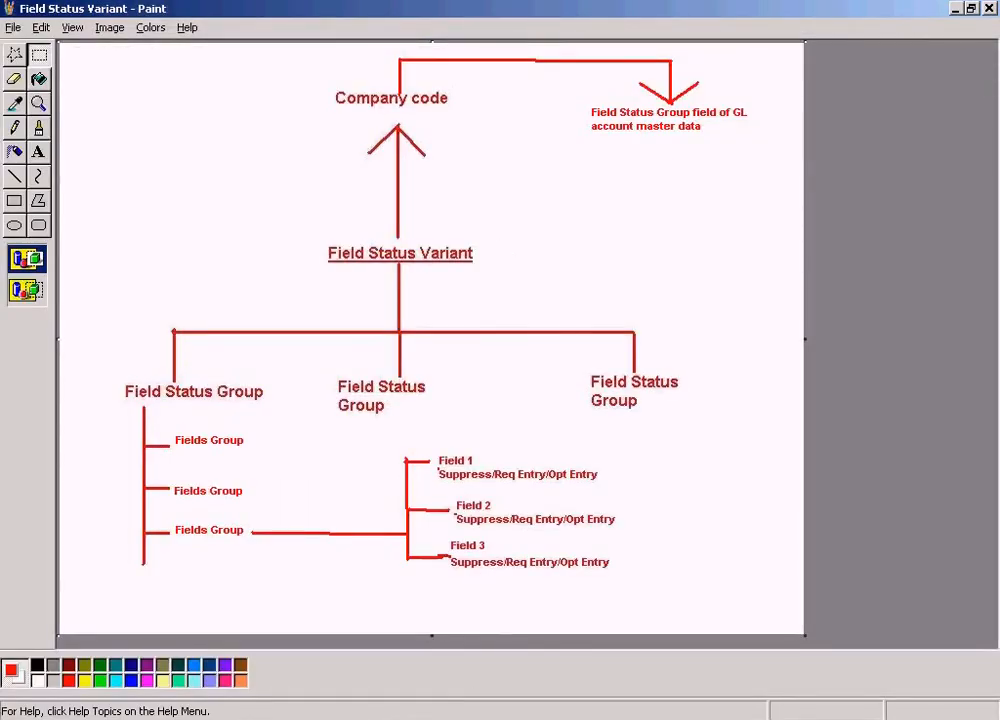
{"action": "left_click", "coordinate": [368, 718]}
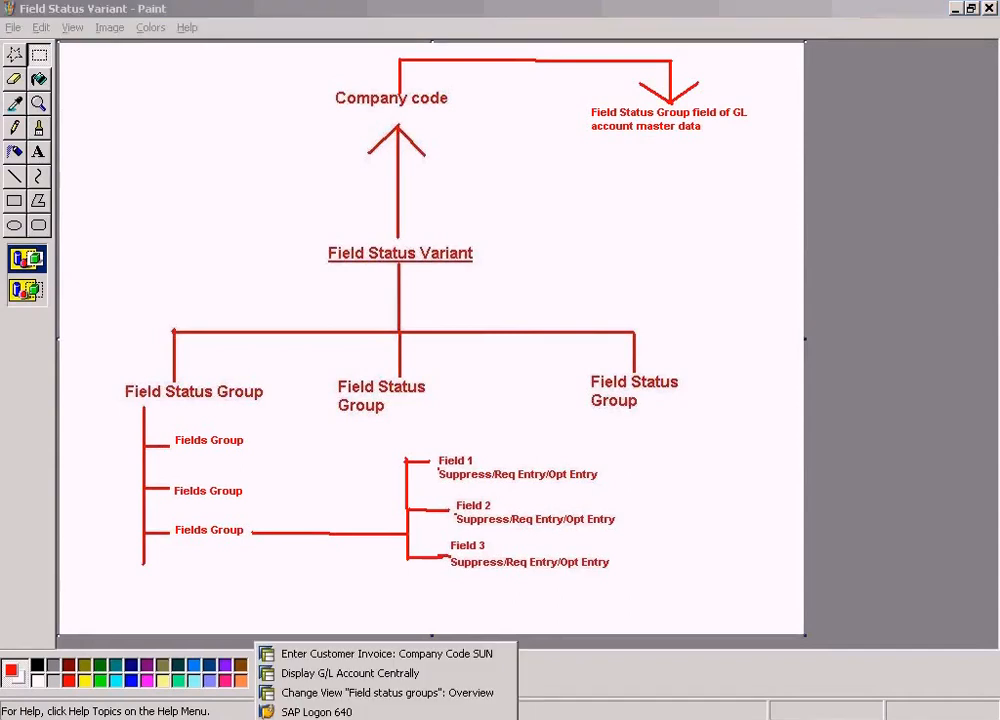
{"action": "left_click", "coordinate": [380, 692]}
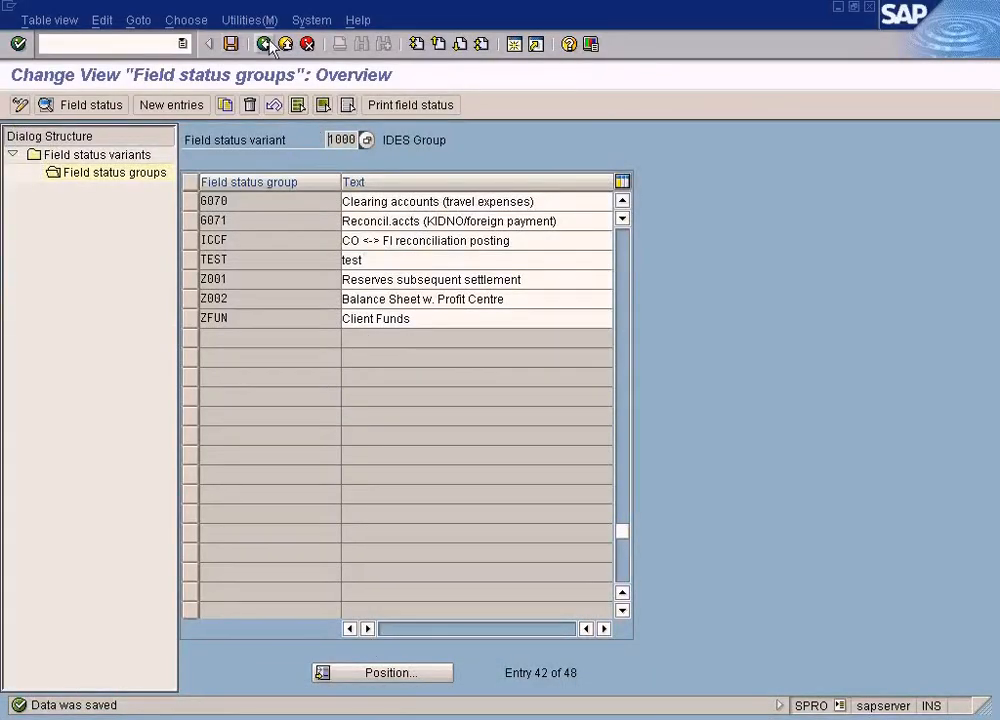
{"action": "left_click", "coordinate": [268, 44]}
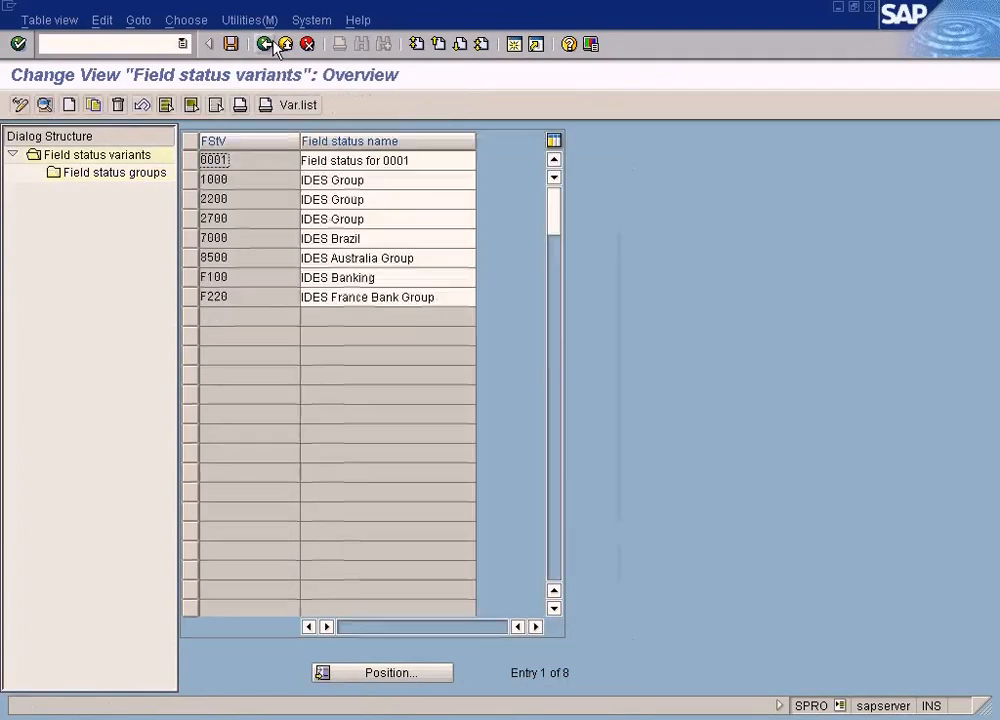
{"action": "left_click", "coordinate": [274, 44]}
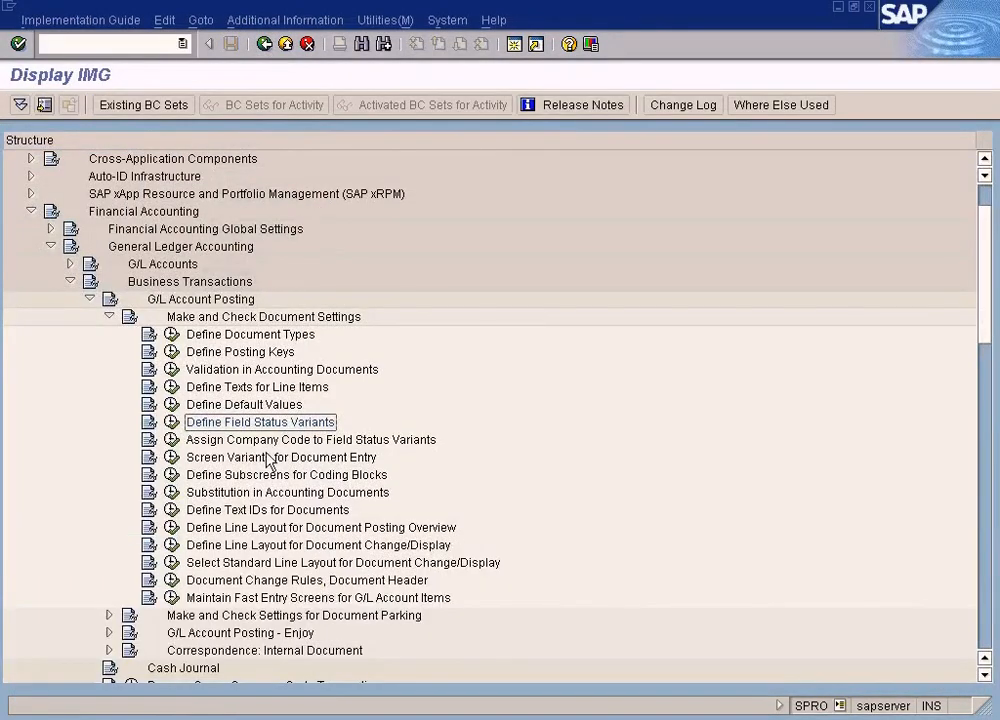
Go over the field status variant and company code assignment topics in the SAP Training2 Word document.
{"action": "key", "text": "alt+Tab"}
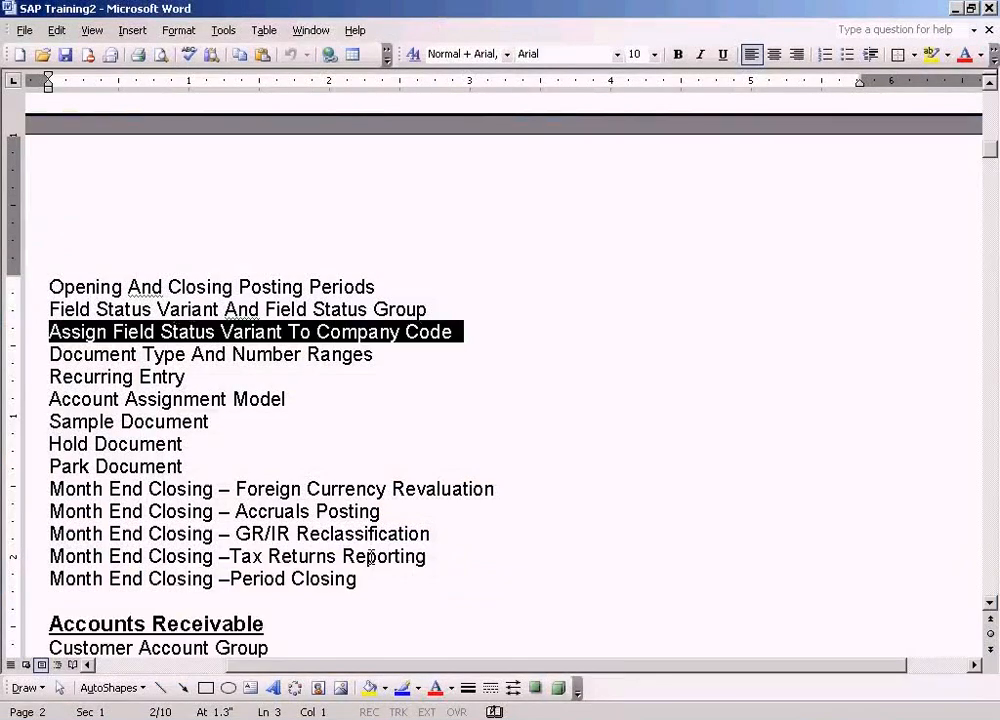
{"action": "left_click", "coordinate": [343, 307]}
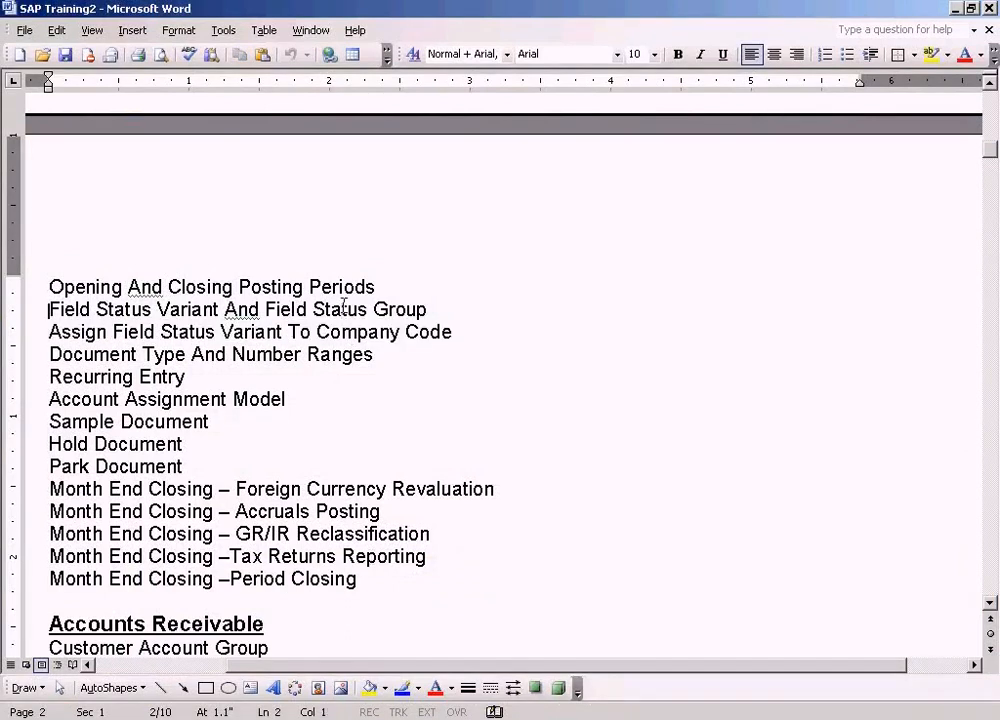
{"action": "key", "text": "shift+Down"}
{"action": "key", "text": "End"}
{"action": "key", "text": "shift+End"}
Switch back to SAP and run the IMG activity Assign Company Code to Field Status Variants.
{"action": "key", "text": "alt+Tab"}
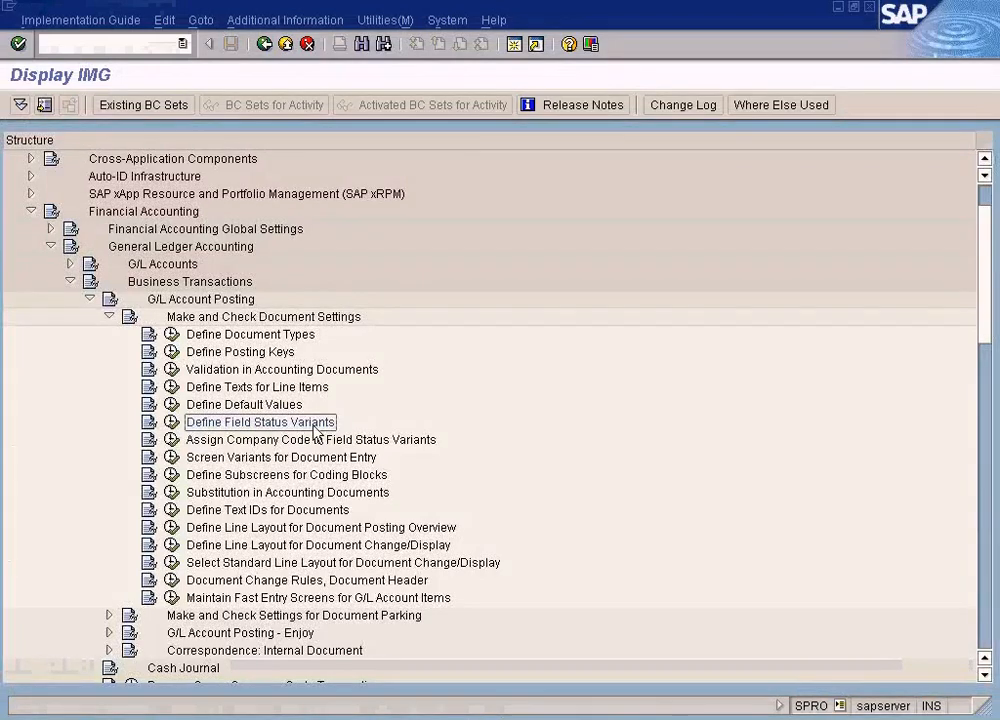
{"action": "left_click", "coordinate": [241, 440]}
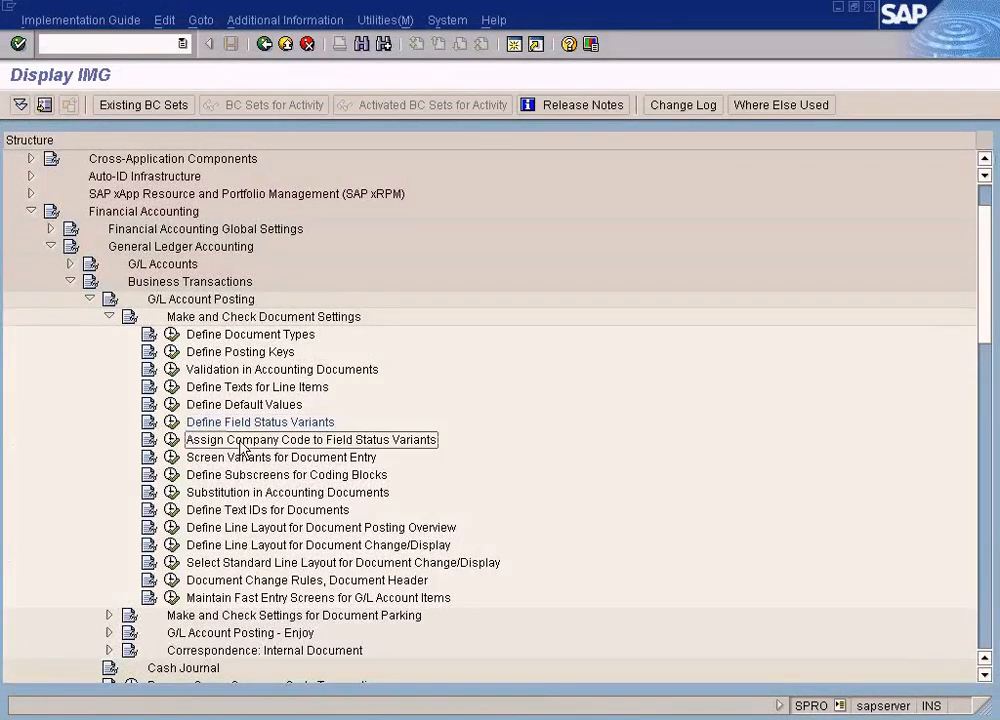
{"action": "left_click", "coordinate": [171, 440]}
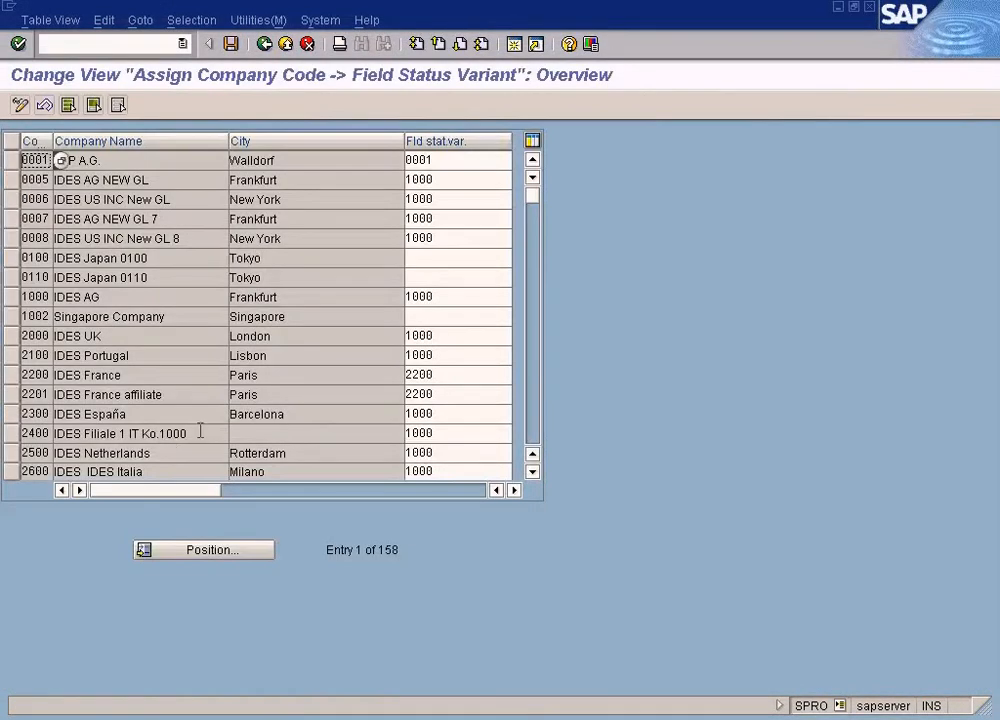
Position the assignment list on company code SUN and look up variant 1000 among its selectable field status variants.
{"action": "left_click", "coordinate": [214, 553]}
{"action": "type", "text": "sun"}
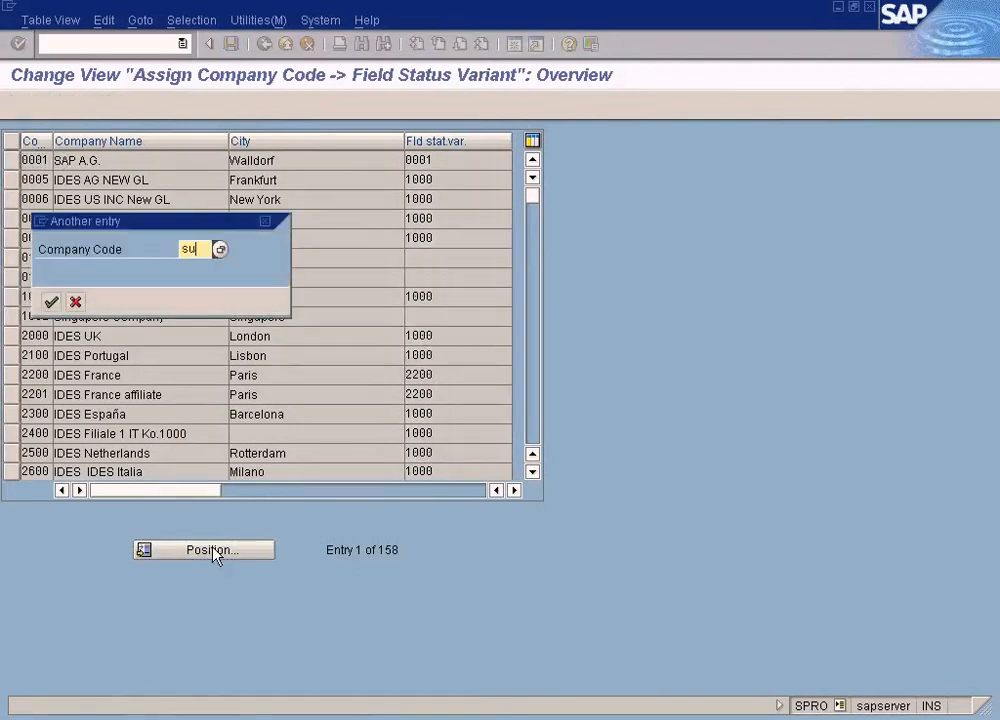
{"action": "key", "text": "Return"}
{"action": "left_click", "coordinate": [449, 161]}
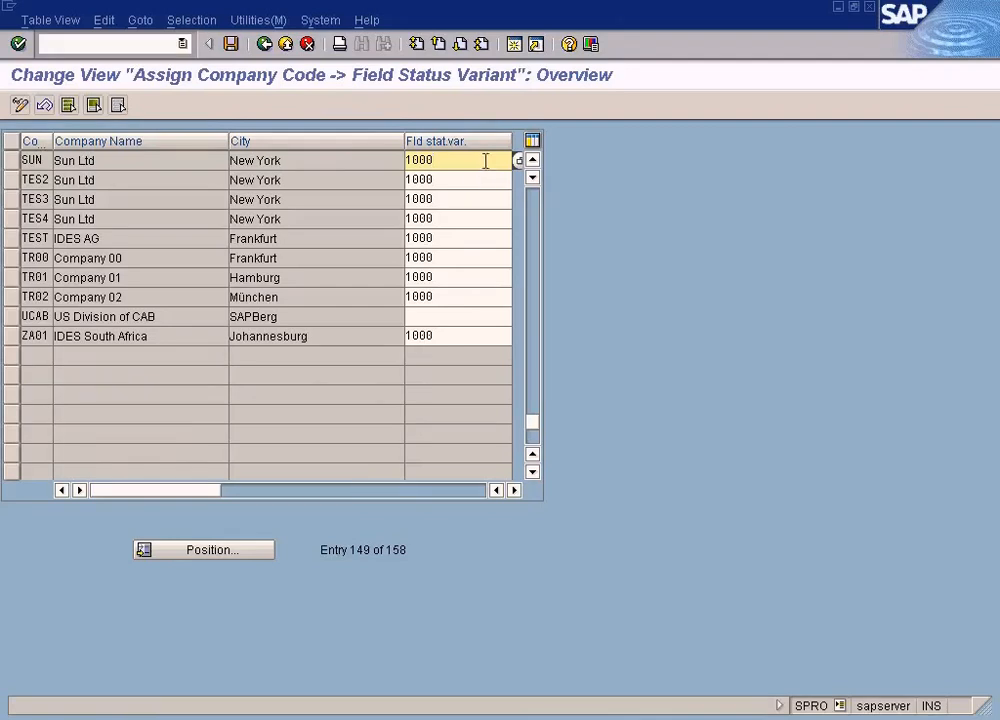
{"action": "left_click", "coordinate": [518, 161]}
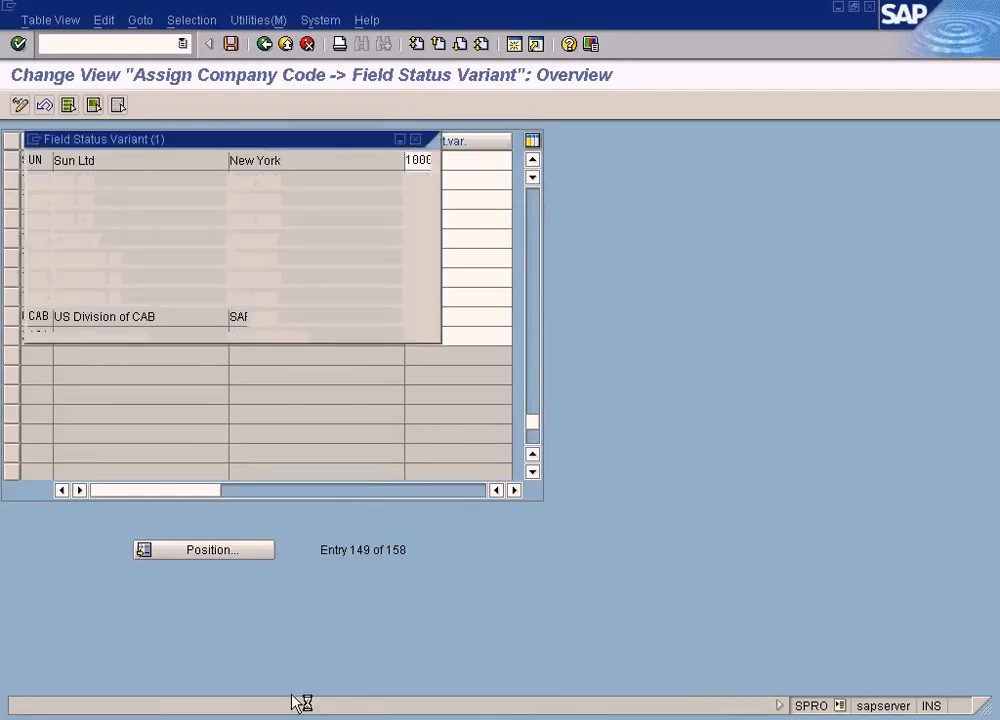
{"action": "left_click", "coordinate": [101, 276]}
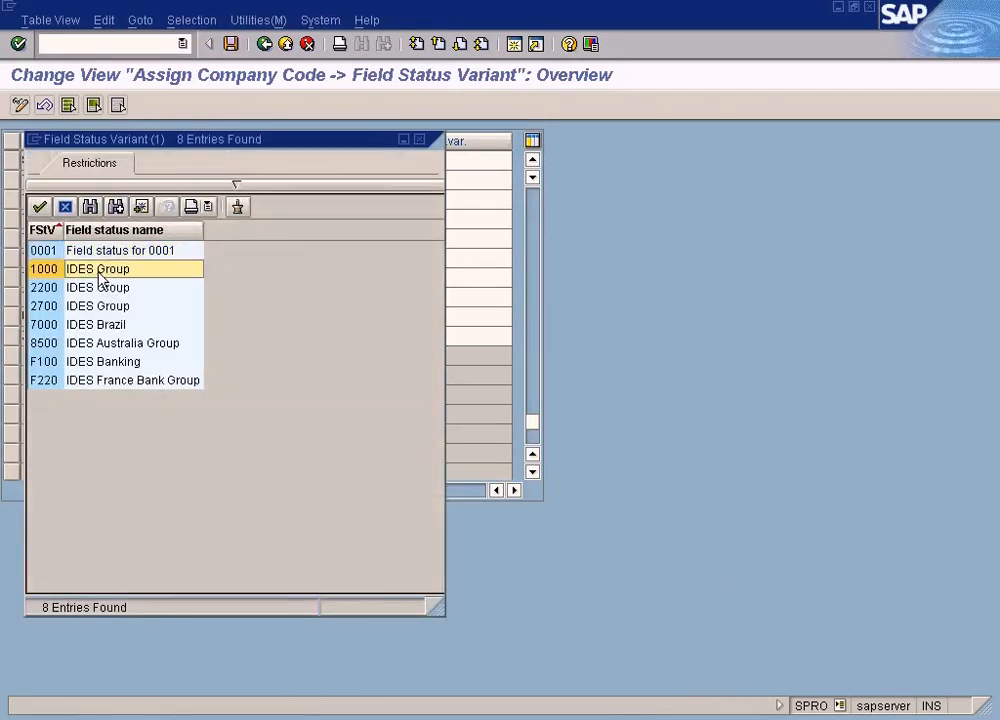
Switch to the customer invoice session and open the SAP Reference IMG there with transaction /nspro.
{"action": "left_click", "coordinate": [338, 719]}
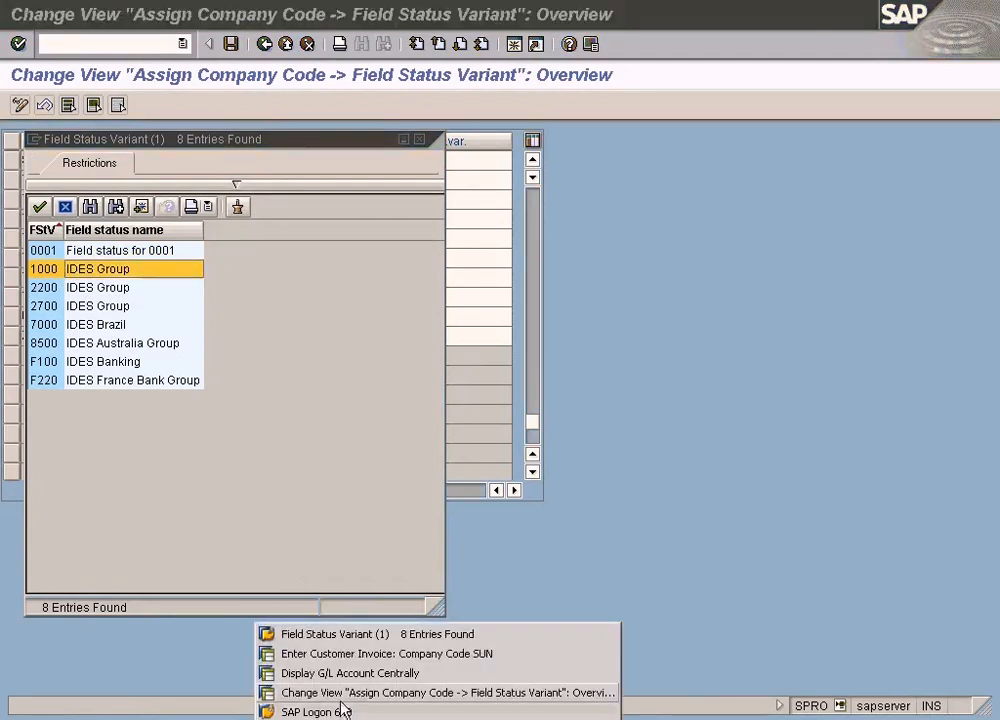
{"action": "left_click", "coordinate": [365, 655]}
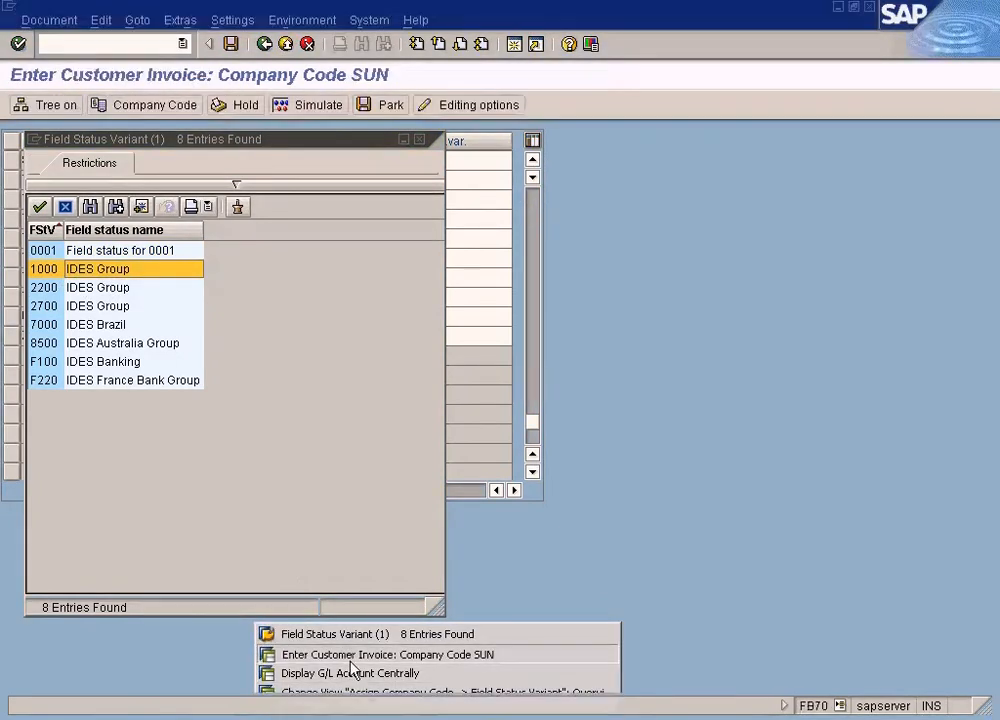
{"action": "left_click", "coordinate": [138, 44]}
{"action": "type", "text": "/"}
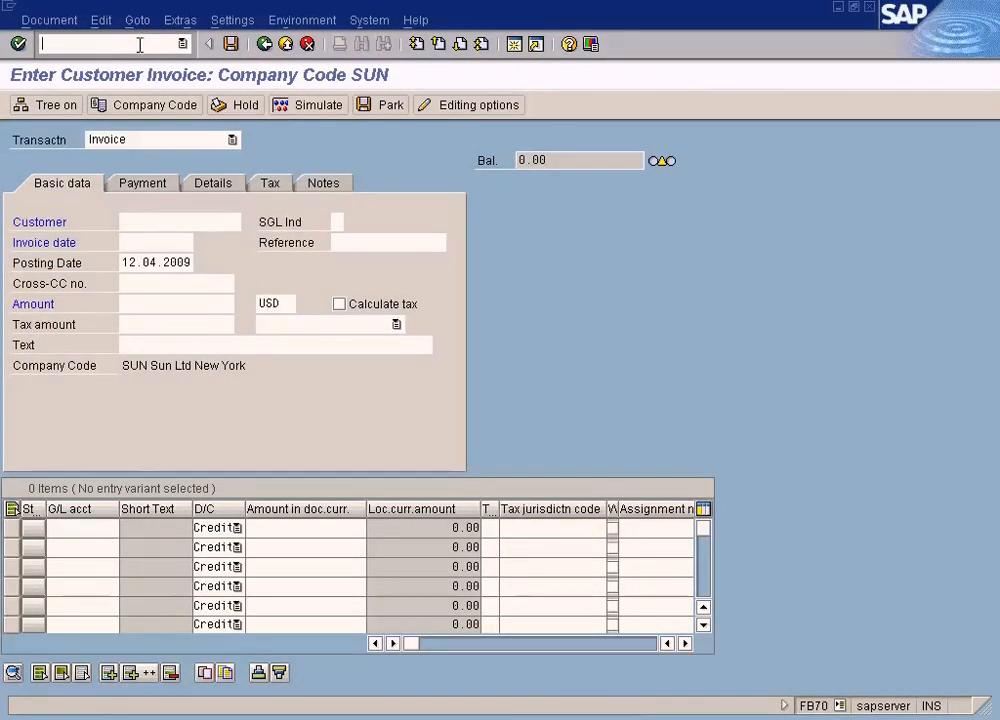
{"action": "type", "text": "nspro"}
{"action": "key", "text": "Return"}
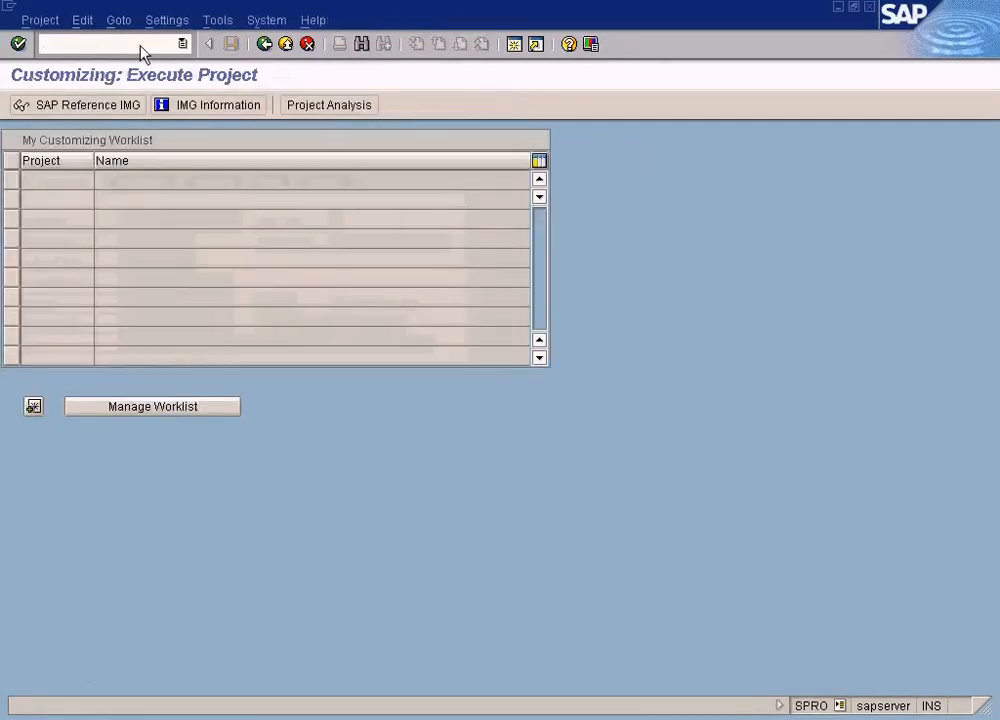
{"action": "left_click", "coordinate": [110, 106]}
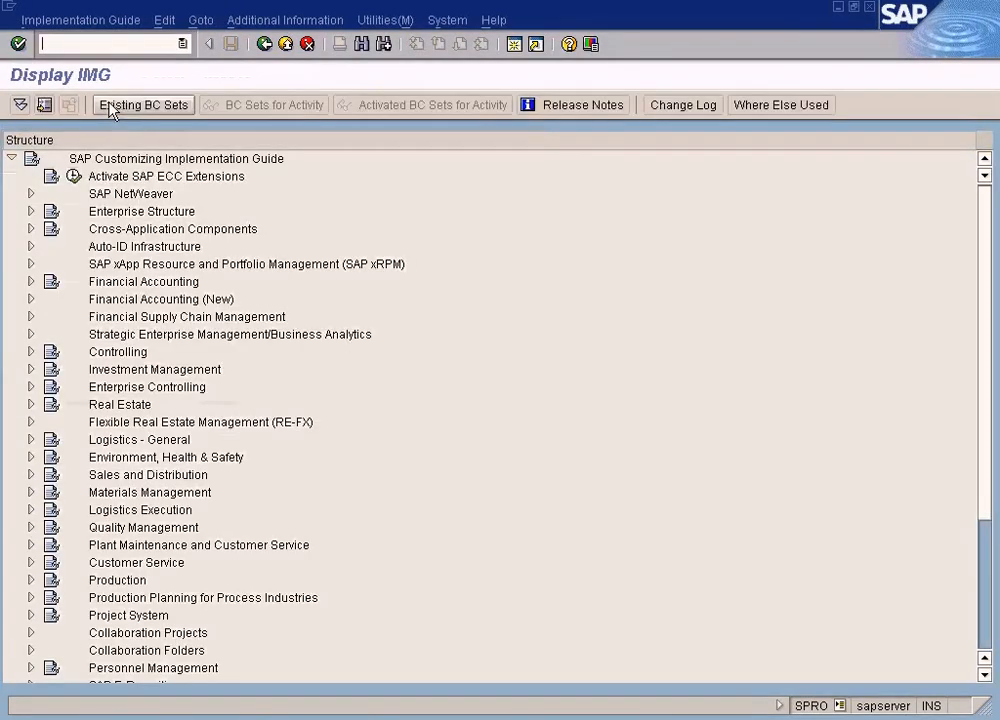
Browse the IMG down through Financial Accounting (New), General Ledger Accounting (New) and Business Transactions, including G/L Account Posting - Enjoy.
{"action": "left_click", "coordinate": [31, 299]}
{"action": "left_click", "coordinate": [51, 334]}
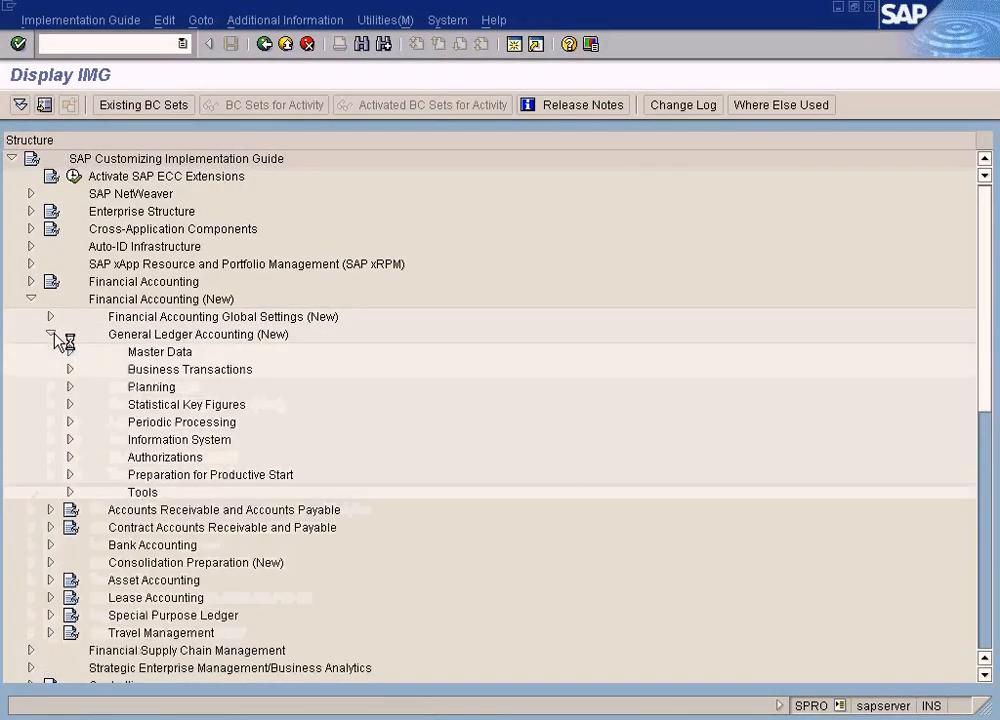
{"action": "left_click", "coordinate": [70, 370]}
{"action": "left_click", "coordinate": [89, 388]}
{"action": "left_click", "coordinate": [89, 390]}
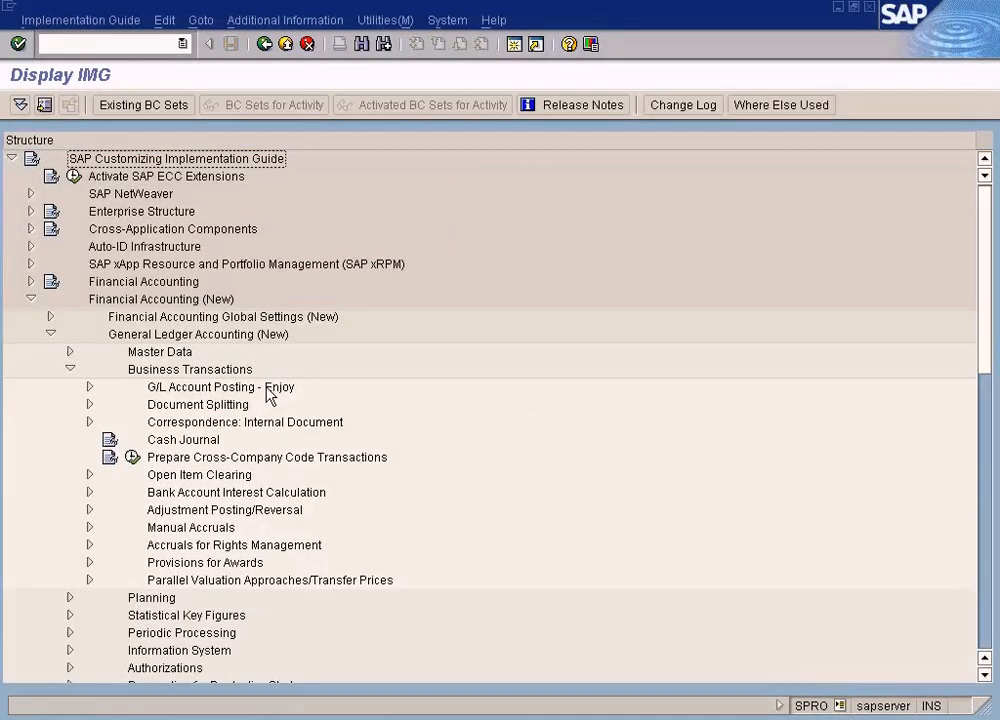
{"action": "scroll", "coordinate": [268, 395], "scroll_direction": "down", "scroll_amount": 1}
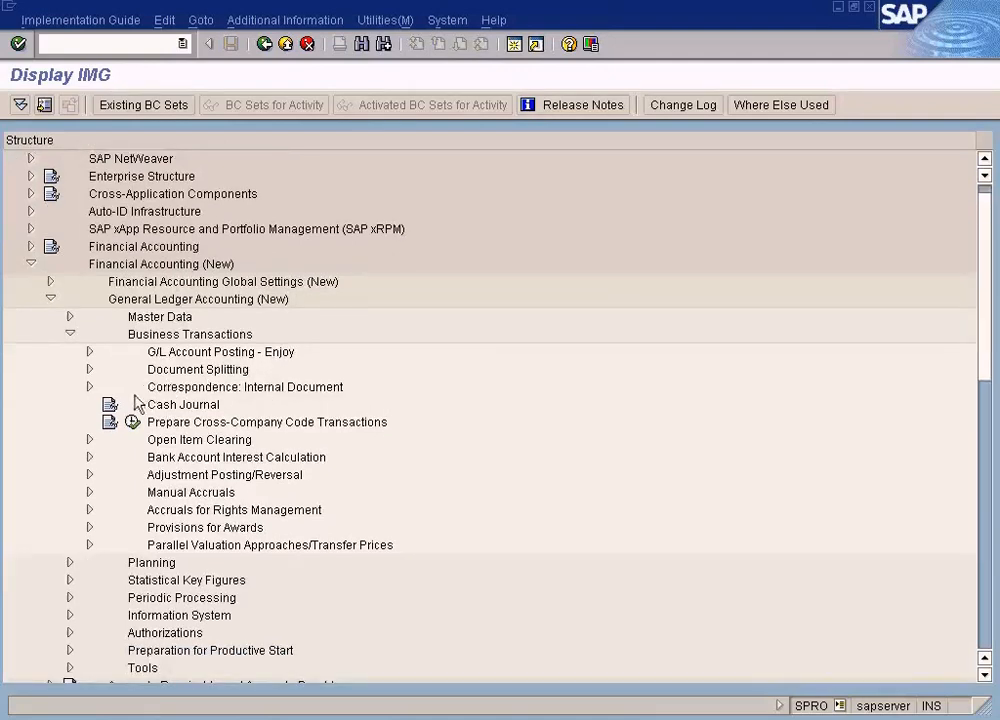
{"action": "left_click", "coordinate": [89, 353]}
{"action": "left_click", "coordinate": [89, 353]}
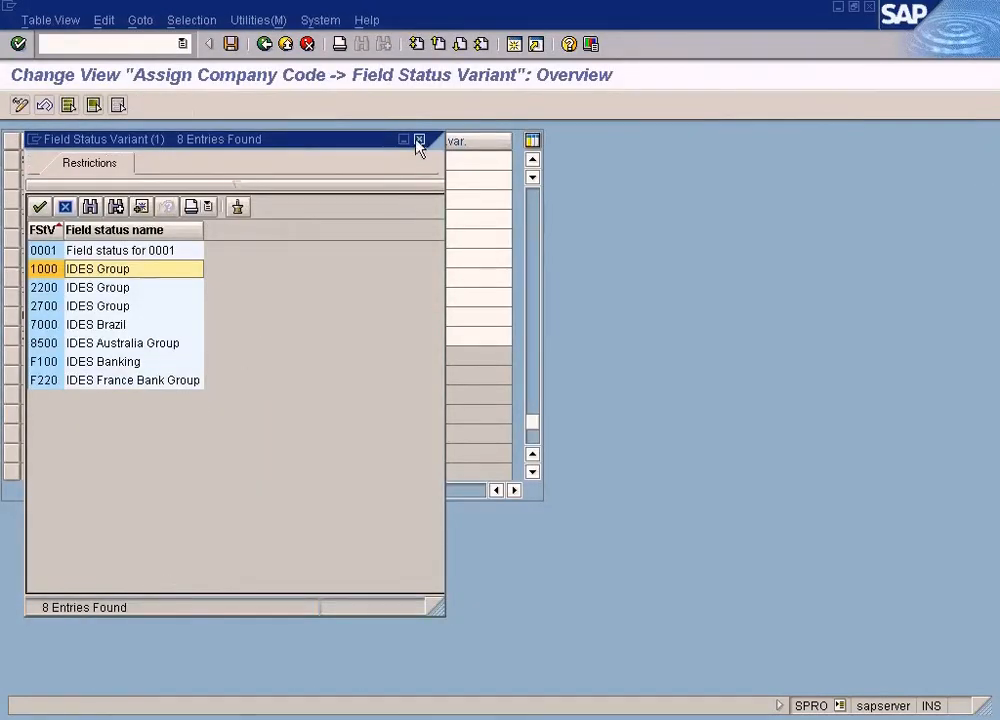
Close the field status variant selection list and return from the company code assignment to the Display IMG.
{"action": "left_click", "coordinate": [417, 142]}
{"action": "left_click", "coordinate": [265, 44]}
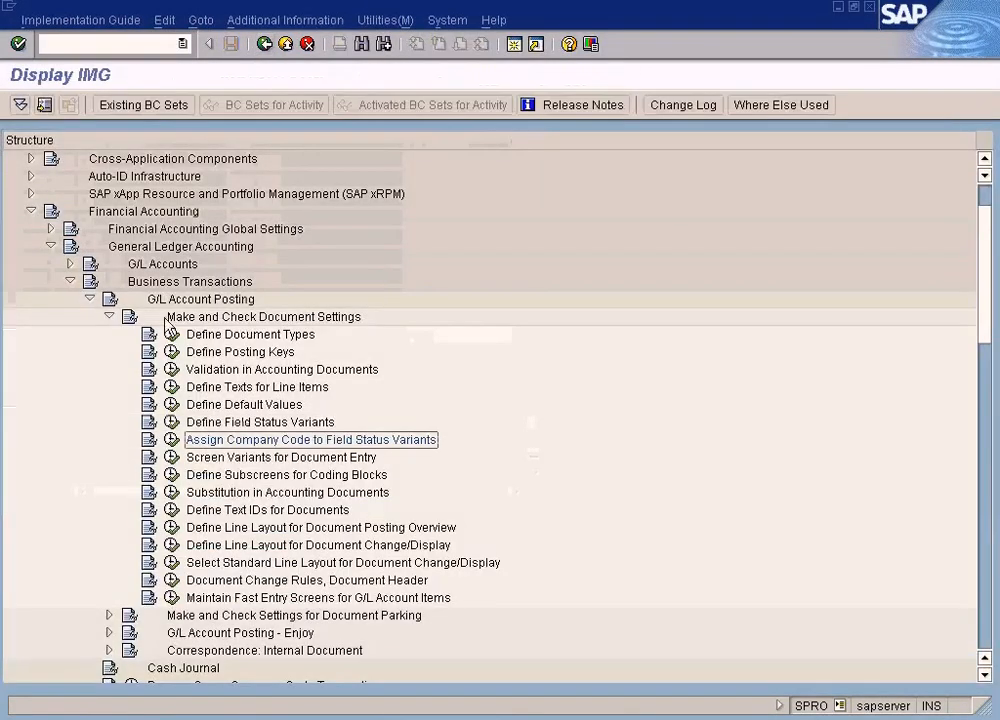
{"action": "left_click", "coordinate": [179, 303]}
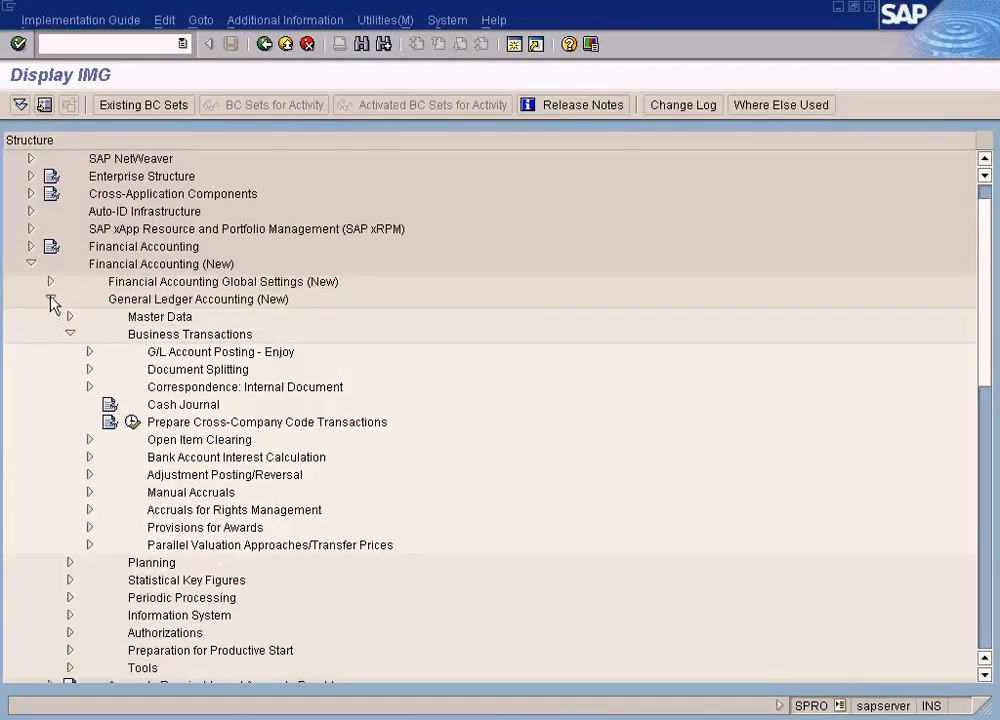
In the second IMG session, collapse Financial Accounting (New) and expand Financial Accounting down to Financial Accounting Global Settings.
{"action": "left_click", "coordinate": [51, 299]}
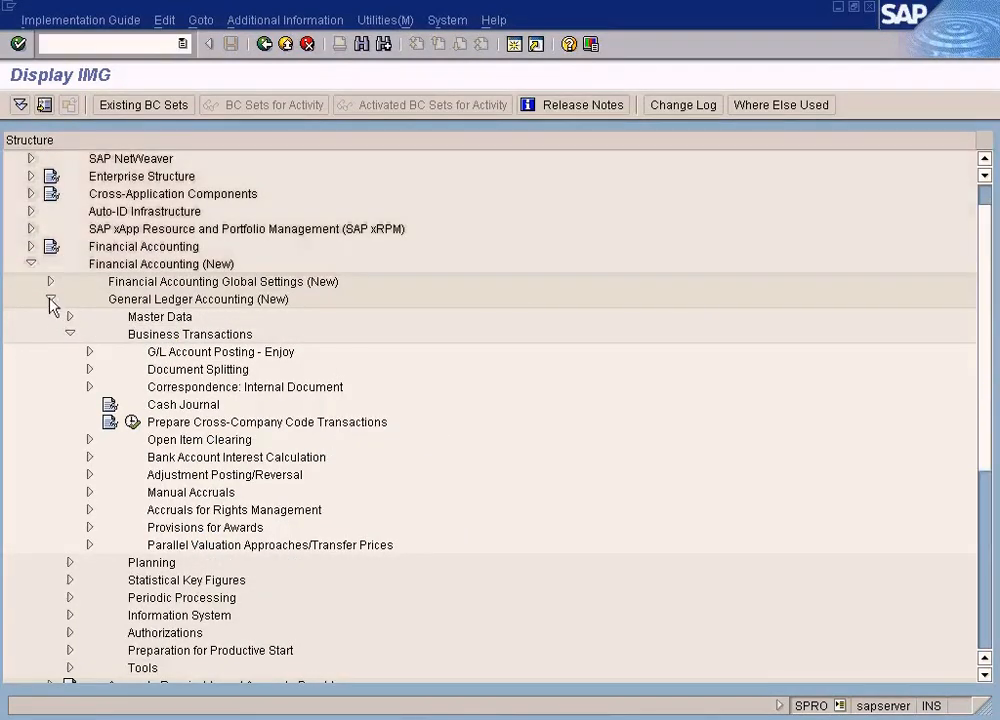
{"action": "left_click", "coordinate": [30, 264]}
{"action": "left_click", "coordinate": [30, 248]}
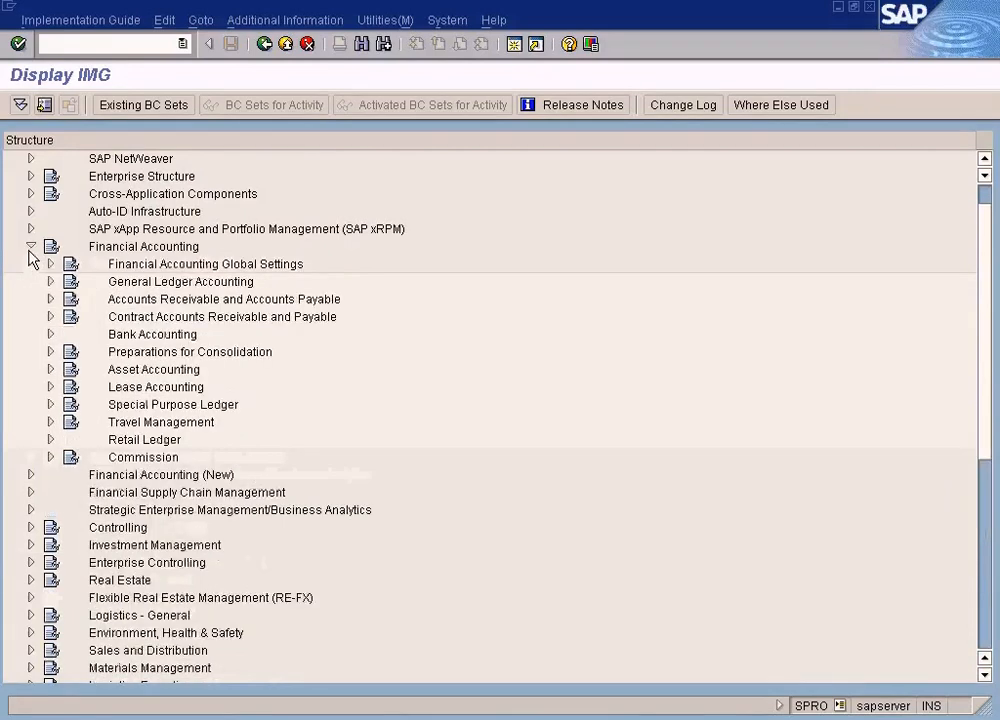
{"action": "left_click", "coordinate": [50, 265]}
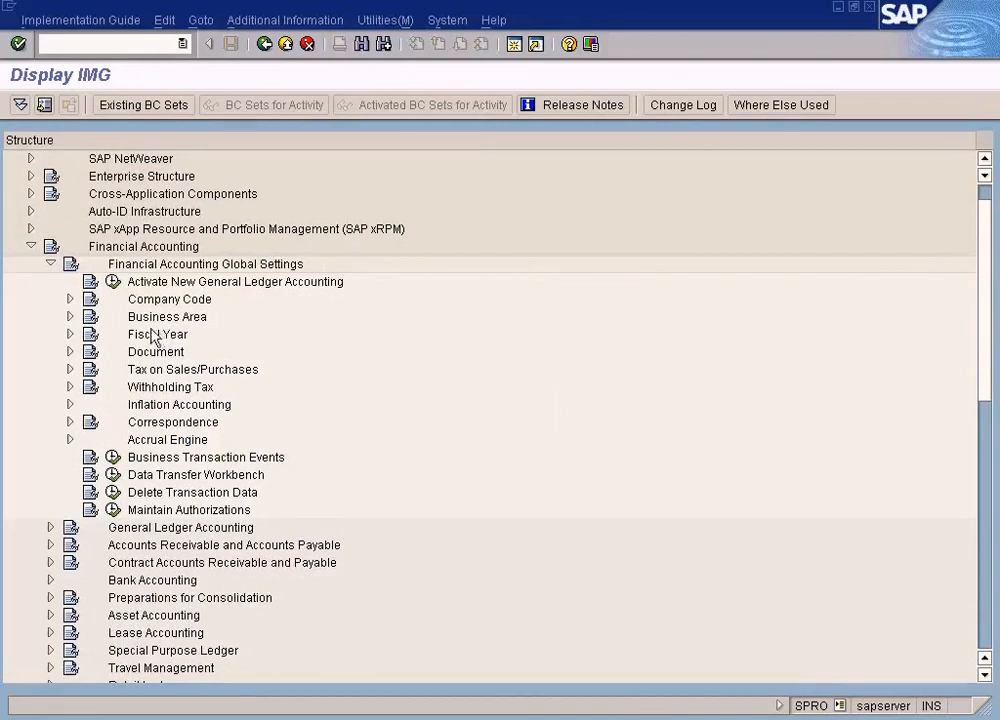
{"action": "key", "text": "alt+Tab"}
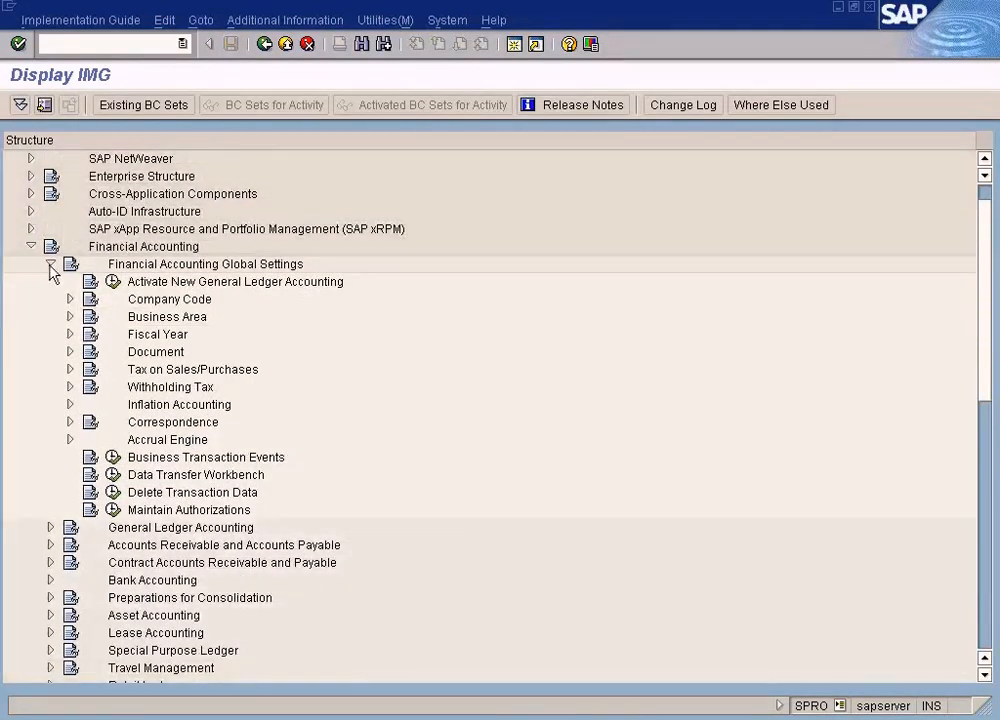
Collapse Financial Accounting Global Settings and expand General Ledger Accounting down through Business Transactions and G/L Account Posting to Make and Check Document Settings.
{"action": "left_click", "coordinate": [50, 265]}
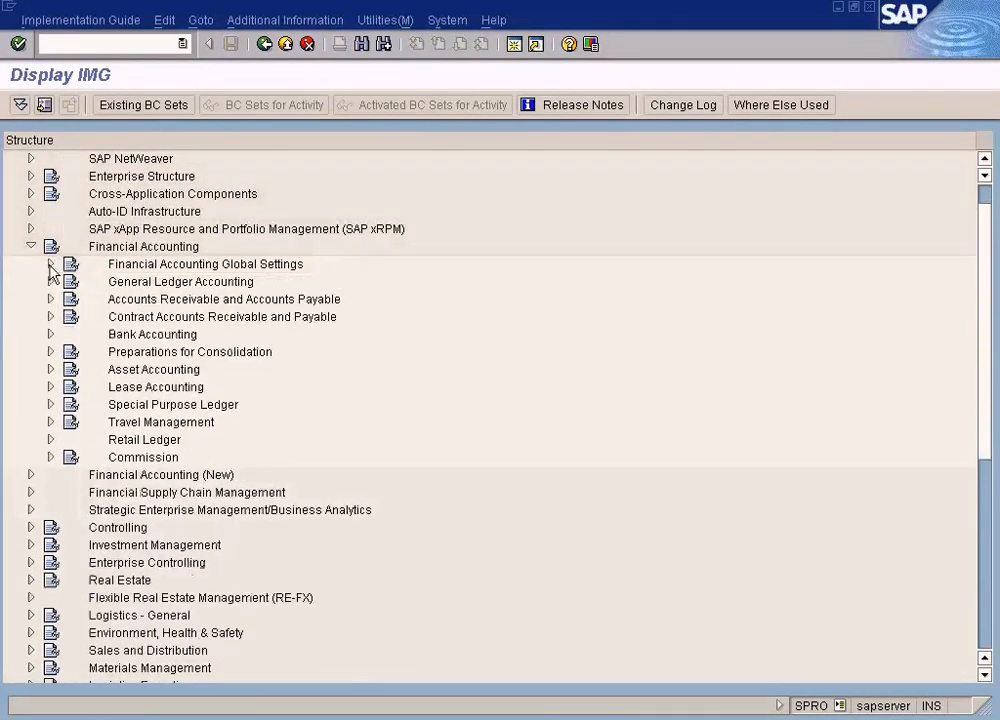
{"action": "left_click", "coordinate": [50, 281]}
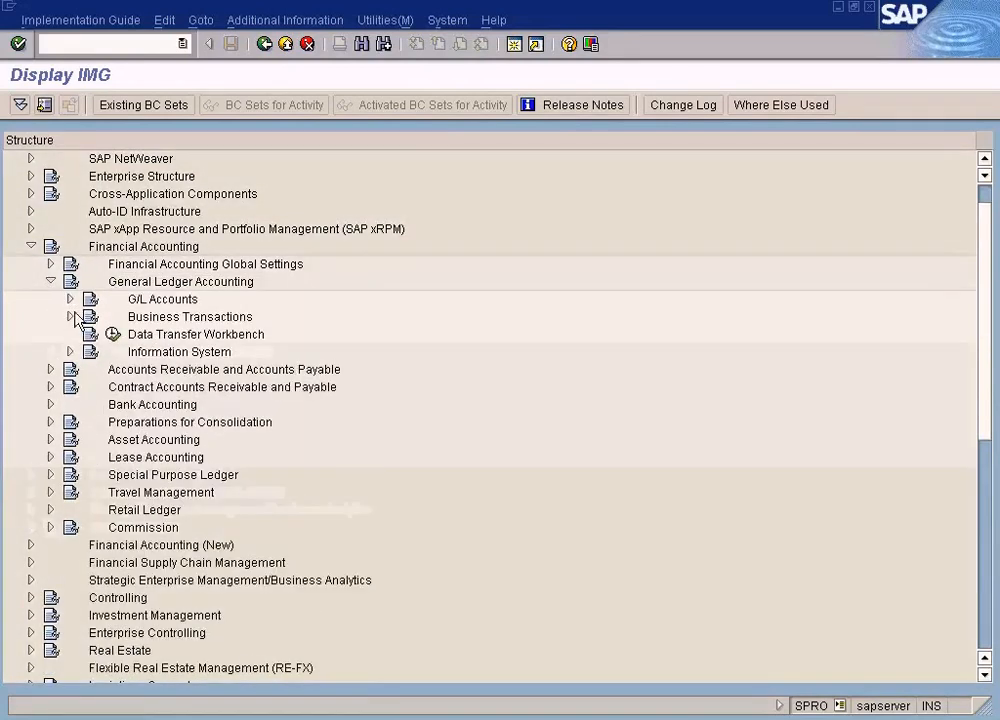
{"action": "left_click", "coordinate": [70, 316]}
{"action": "left_click", "coordinate": [90, 334]}
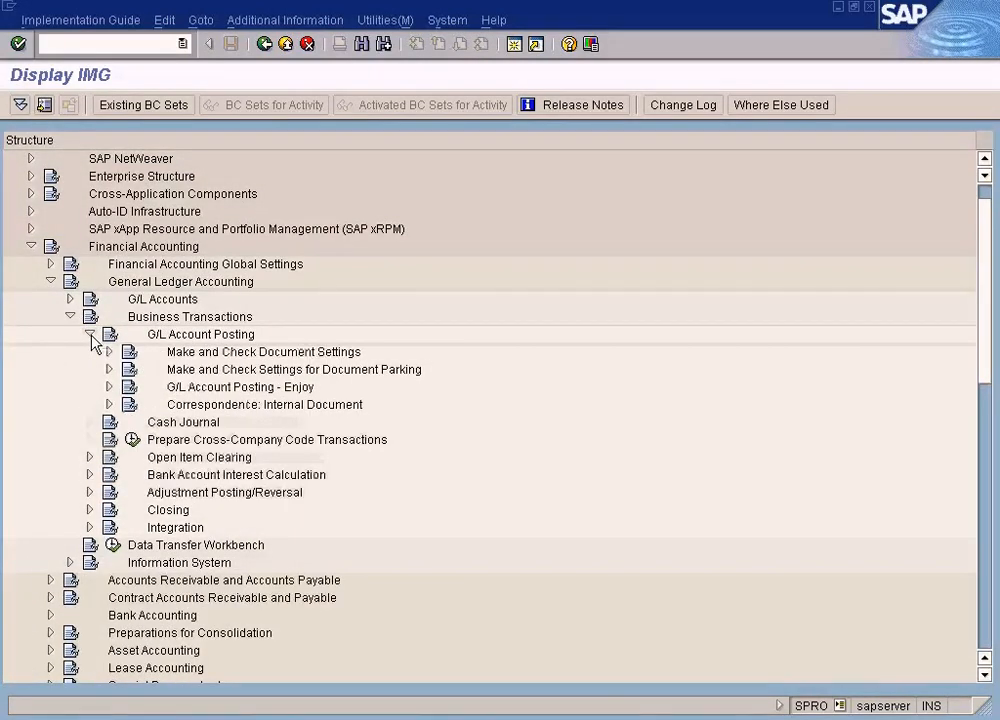
{"action": "left_click", "coordinate": [109, 352]}
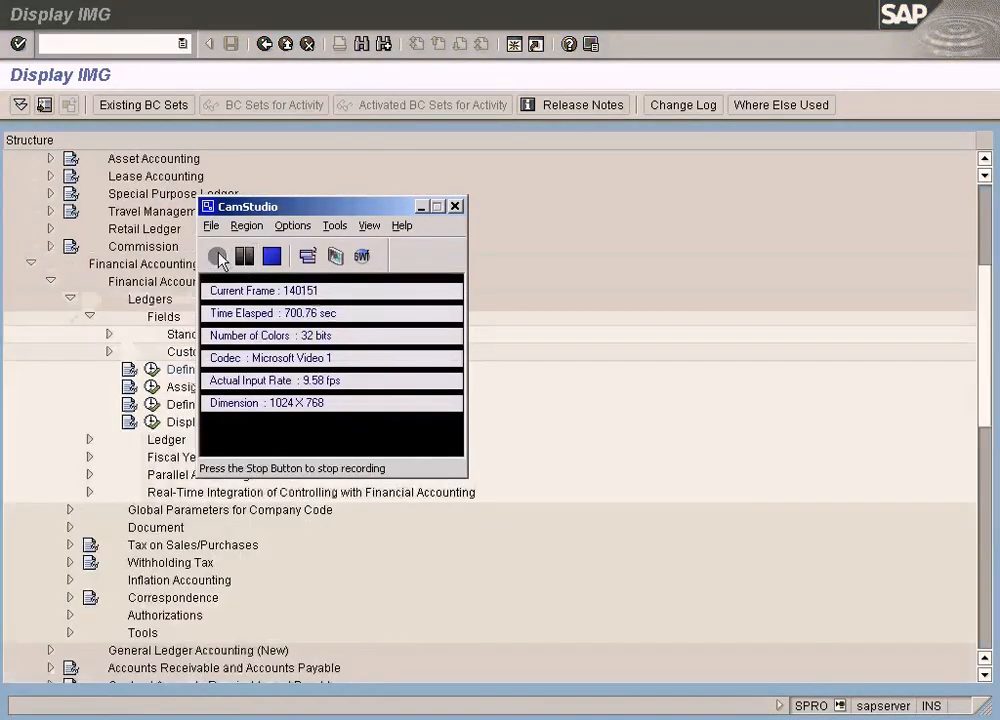
{"action": "left_click", "coordinate": [692, 60]}
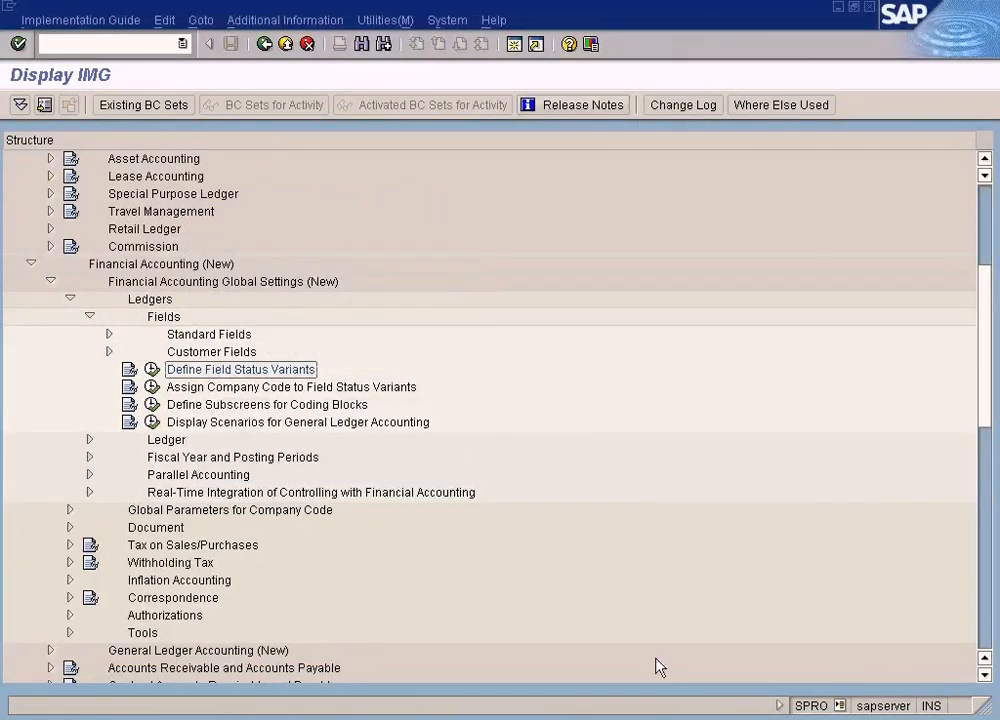
{"action": "left_click", "coordinate": [708, 717]}
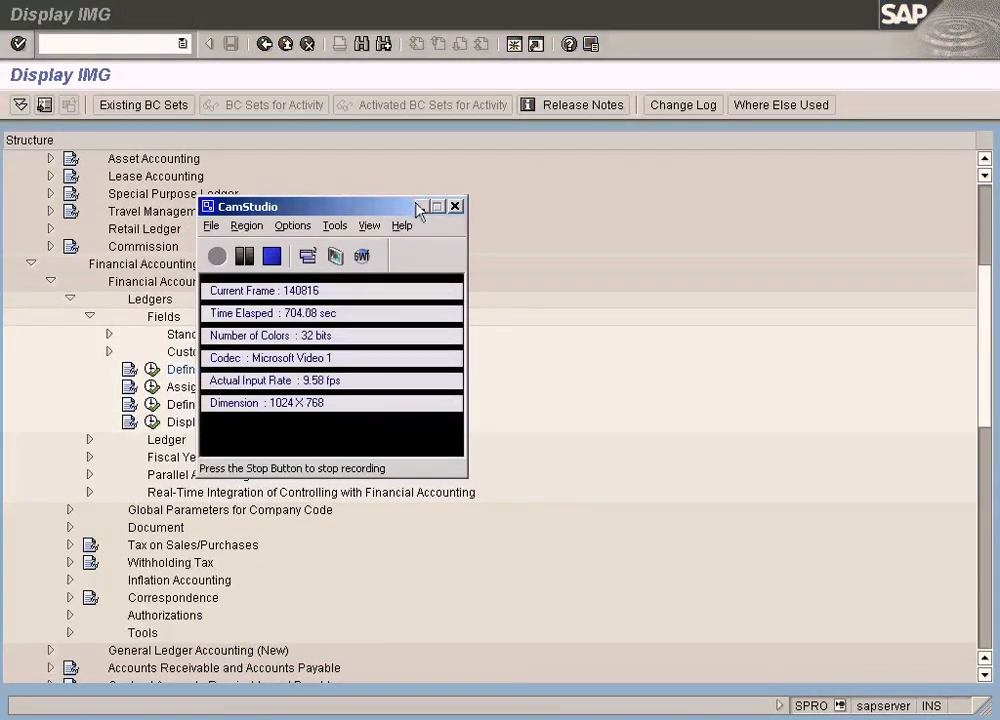
{"action": "left_click", "coordinate": [418, 206]}
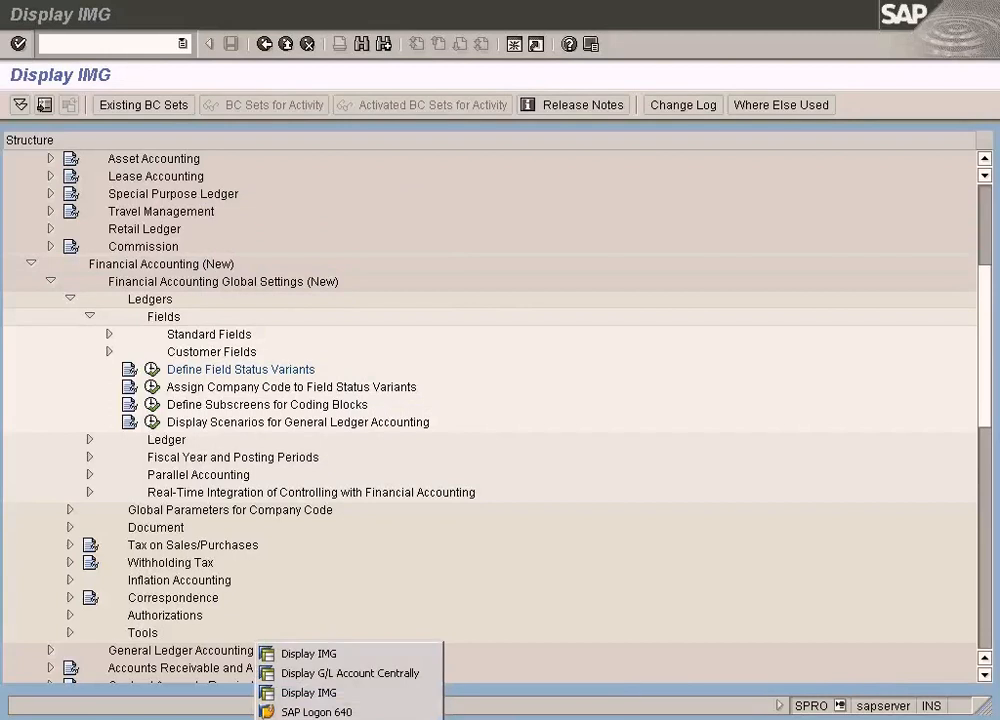
Return to the second IMG session and locate the field status variant definition and company code assignment activities under Make and Check Document Settings.
{"action": "left_click", "coordinate": [318, 700]}
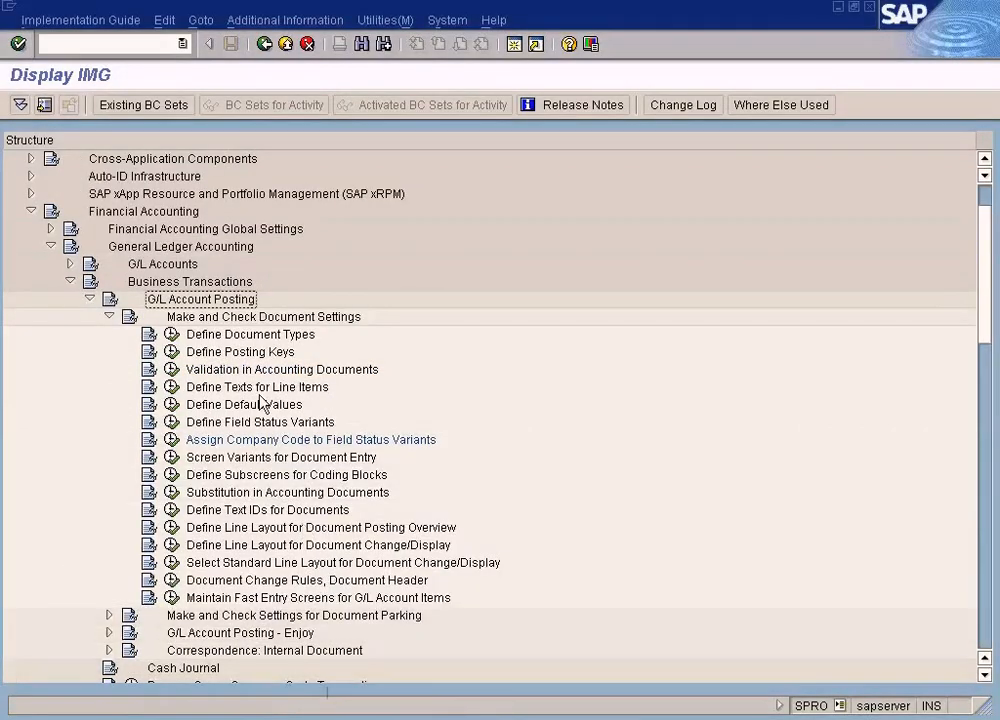
{"action": "left_click", "coordinate": [245, 440]}
{"action": "left_click", "coordinate": [245, 424]}
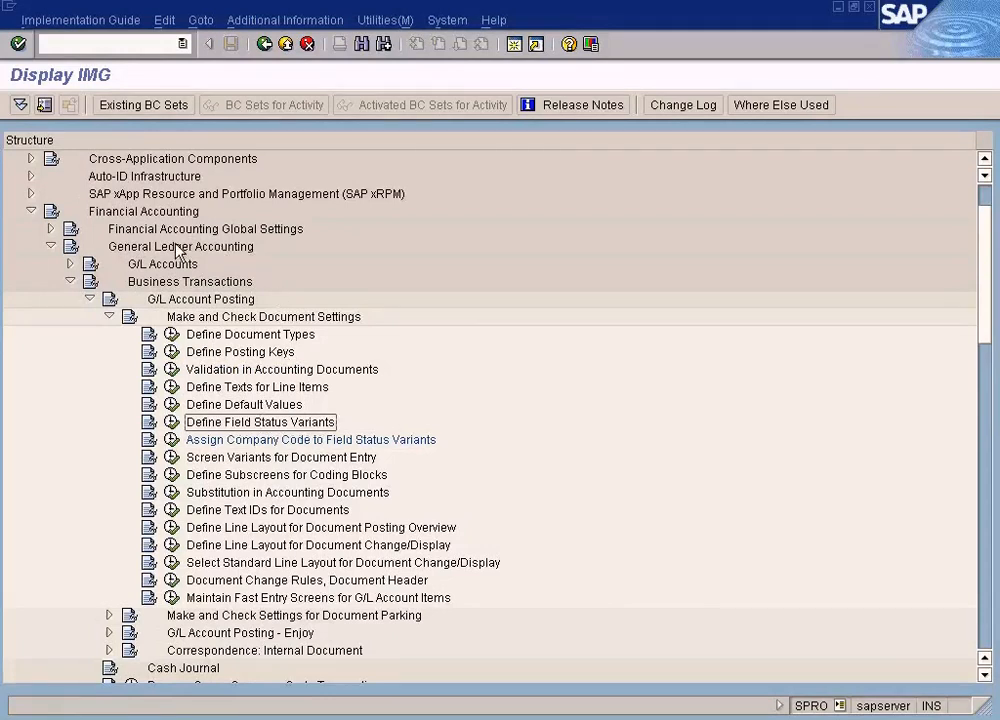
{"action": "left_click", "coordinate": [160, 214]}
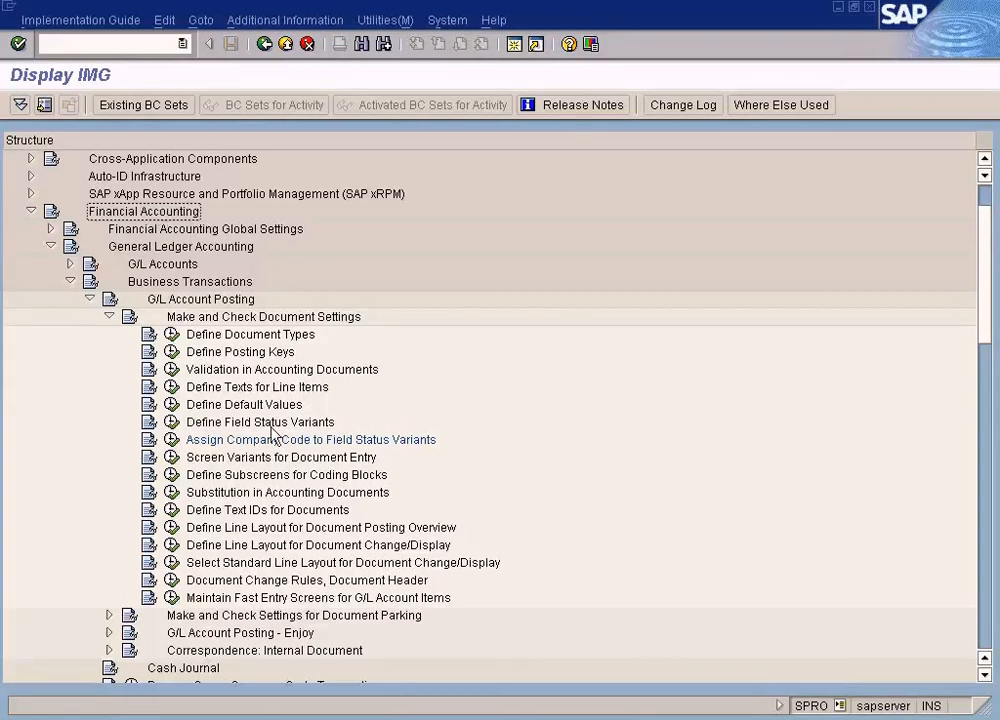
Collapse Accounts Receivable and Accounts Payable and look briefly inside Financial Accounting (New).
{"action": "scroll", "coordinate": [272, 432], "scroll_direction": "down", "scroll_amount": 5}
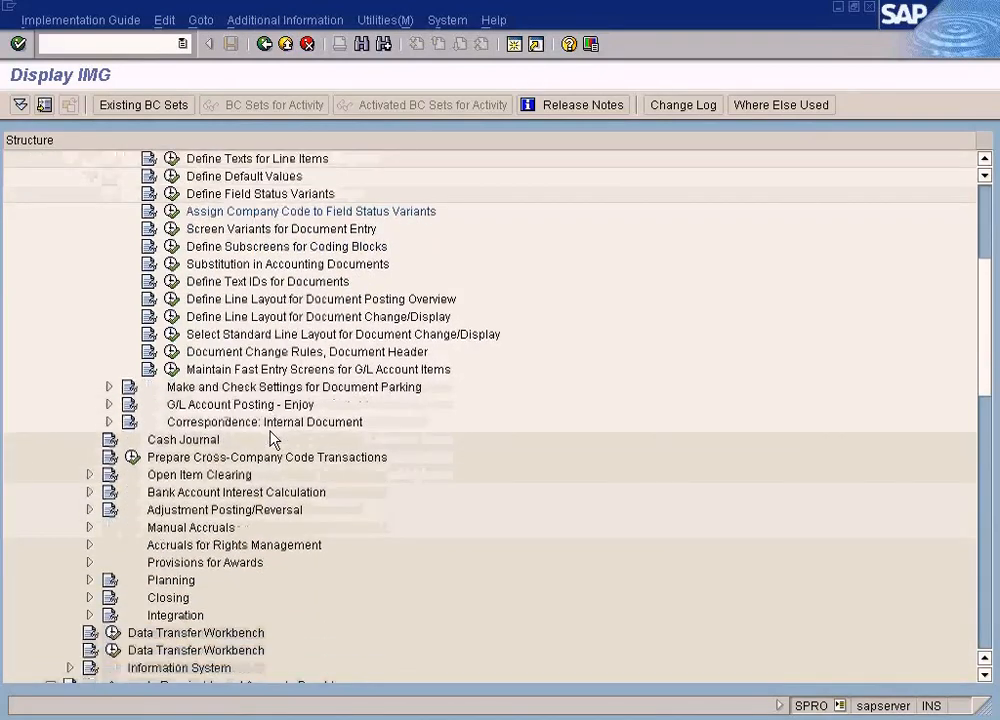
{"action": "scroll", "coordinate": [272, 437], "scroll_direction": "down", "scroll_amount": 5}
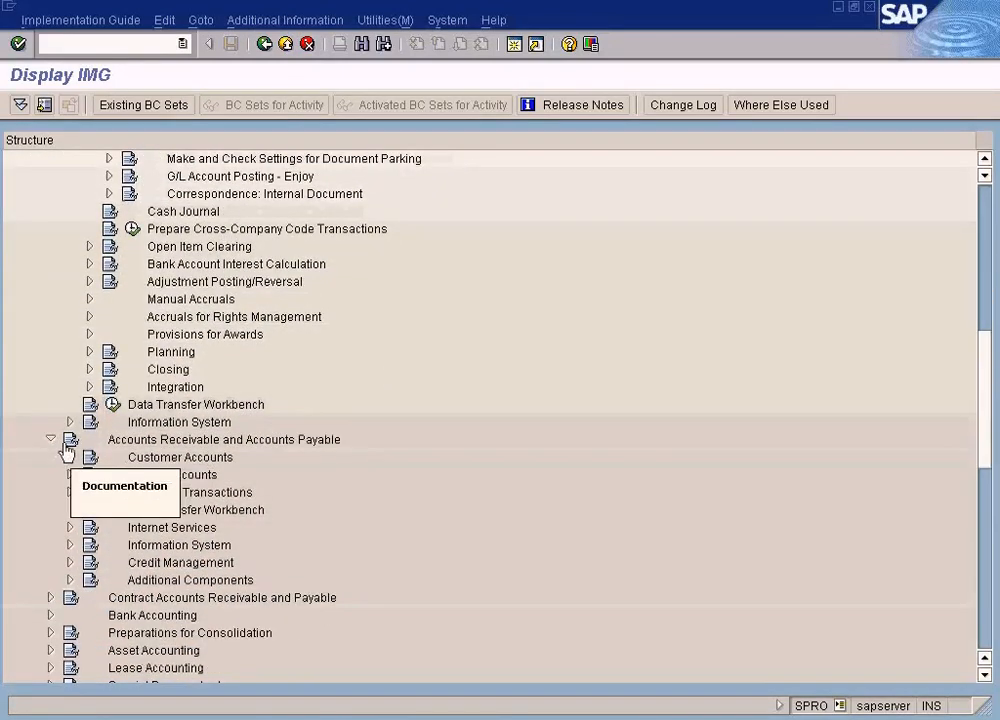
{"action": "left_click", "coordinate": [51, 440]}
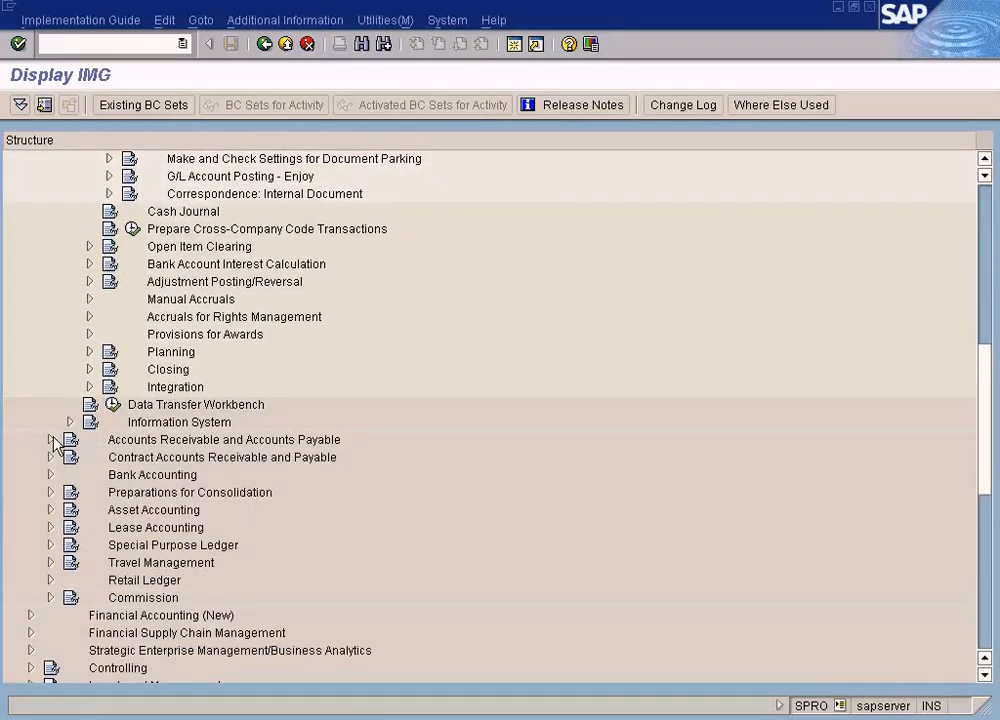
{"action": "left_click", "coordinate": [184, 616]}
{"action": "scroll", "coordinate": [184, 617], "scroll_direction": "down", "scroll_amount": 1}
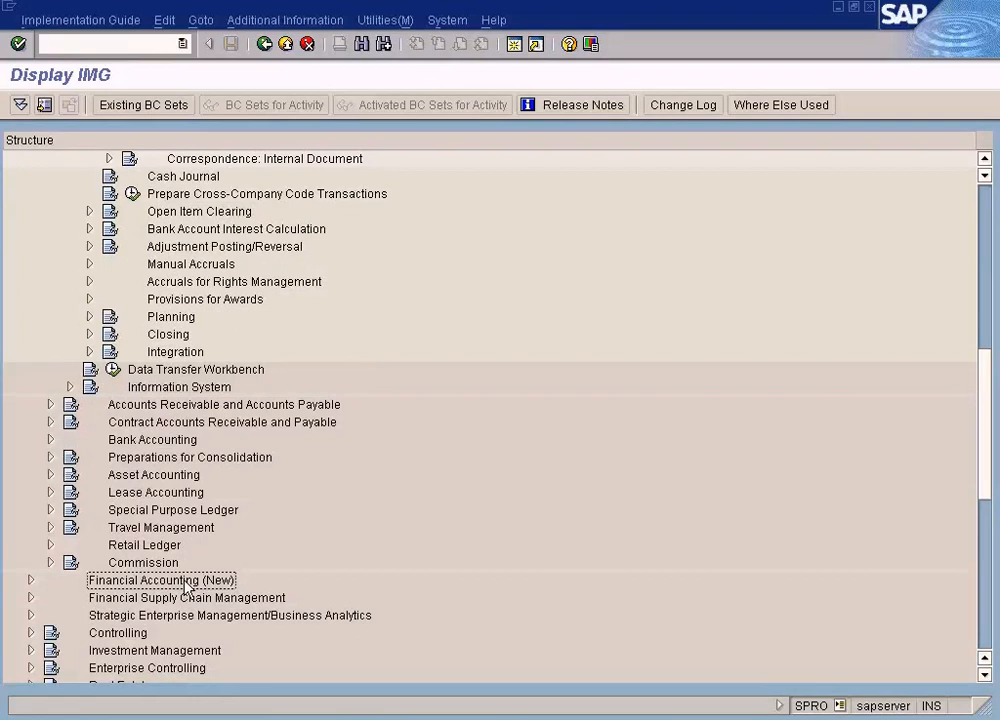
{"action": "left_click", "coordinate": [32, 580]}
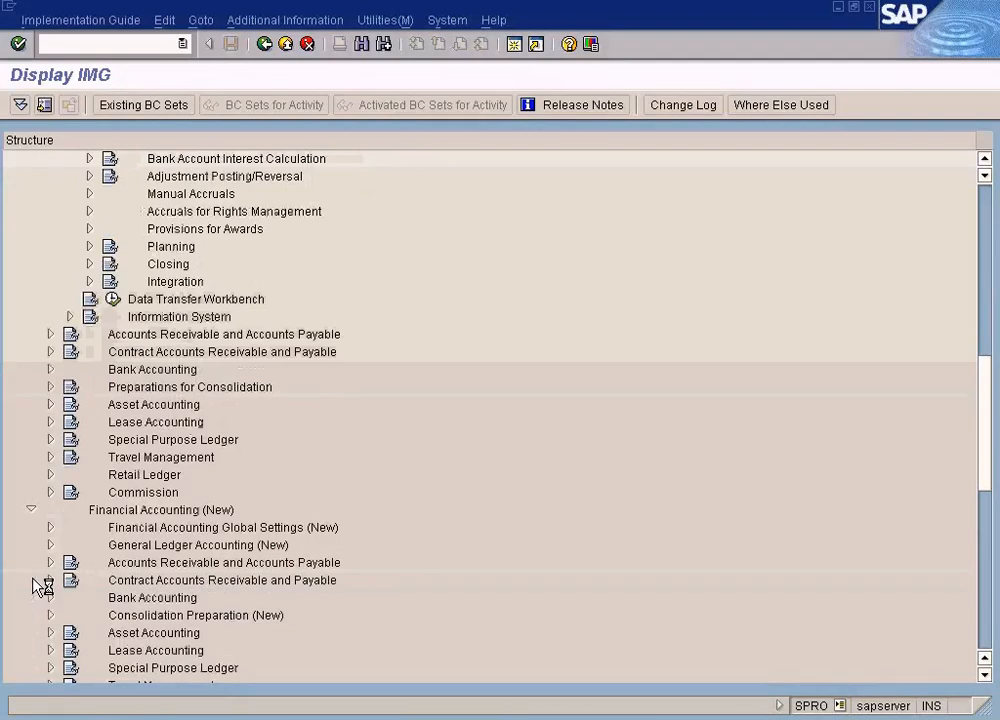
{"action": "left_click", "coordinate": [32, 510]}
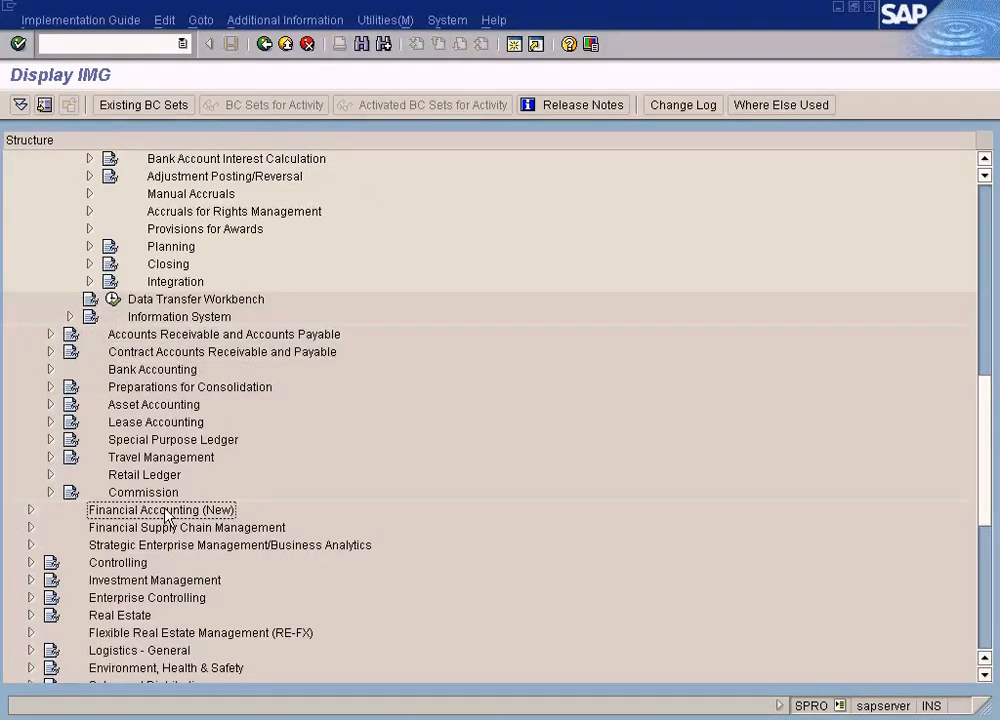
Go back to Make and Check Document Settings under Financial Accounting and select the Define Field Status Variants activity.
{"action": "scroll", "coordinate": [166, 517], "scroll_direction": "up", "scroll_amount": 5}
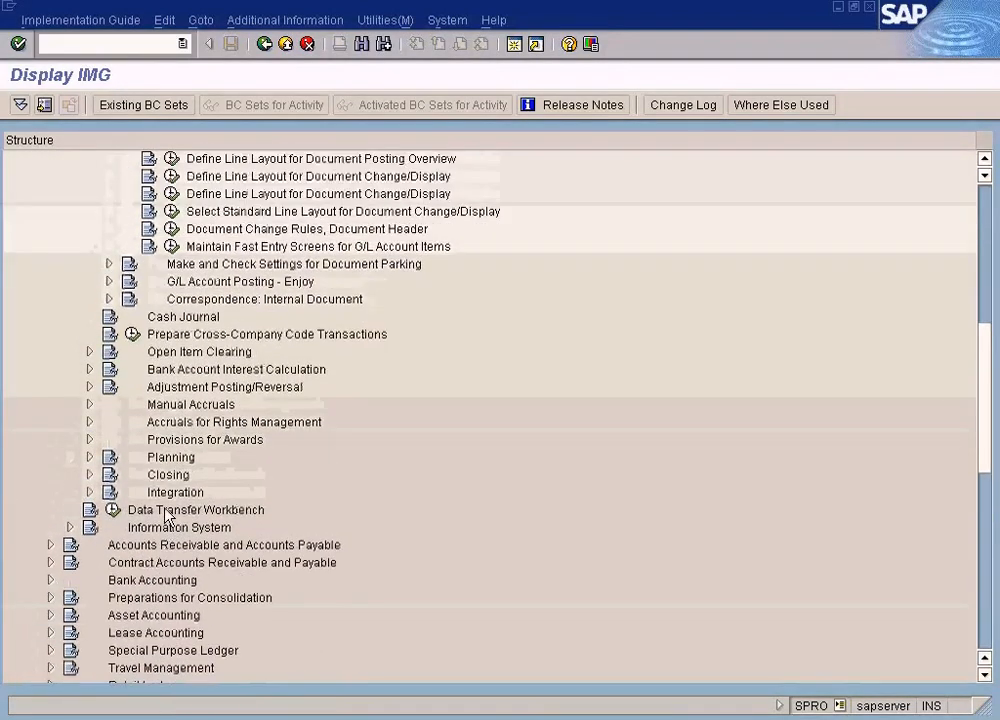
{"action": "scroll", "coordinate": [166, 517], "scroll_direction": "up", "scroll_amount": 6}
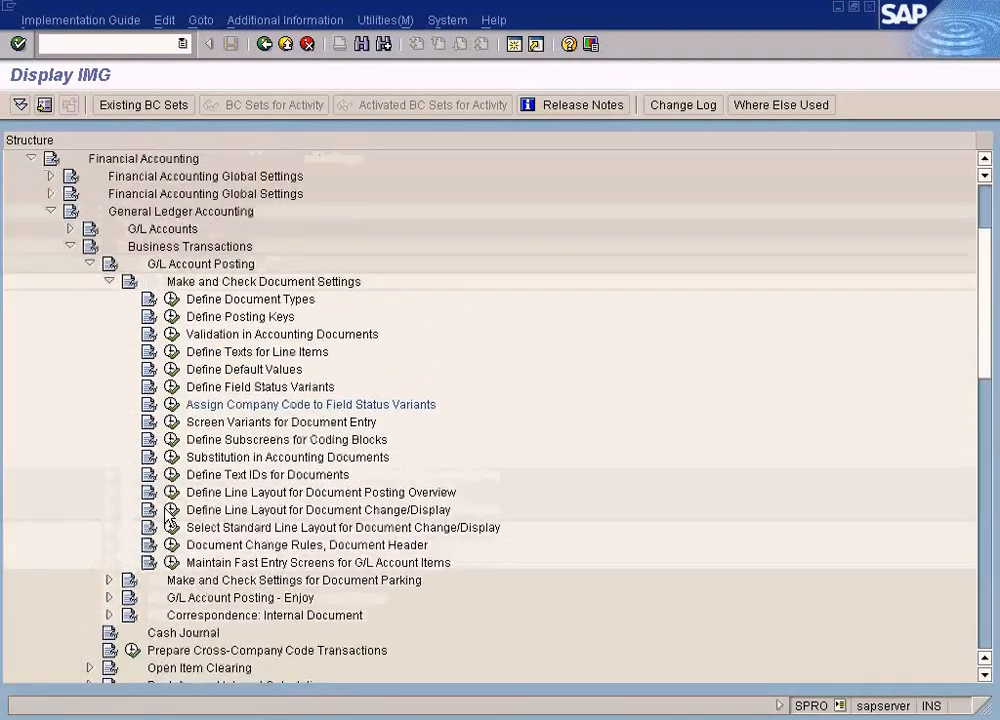
{"action": "scroll", "coordinate": [198, 450], "scroll_direction": "up", "scroll_amount": 1}
{"action": "left_click", "coordinate": [233, 515]}
{"action": "left_click", "coordinate": [235, 495]}
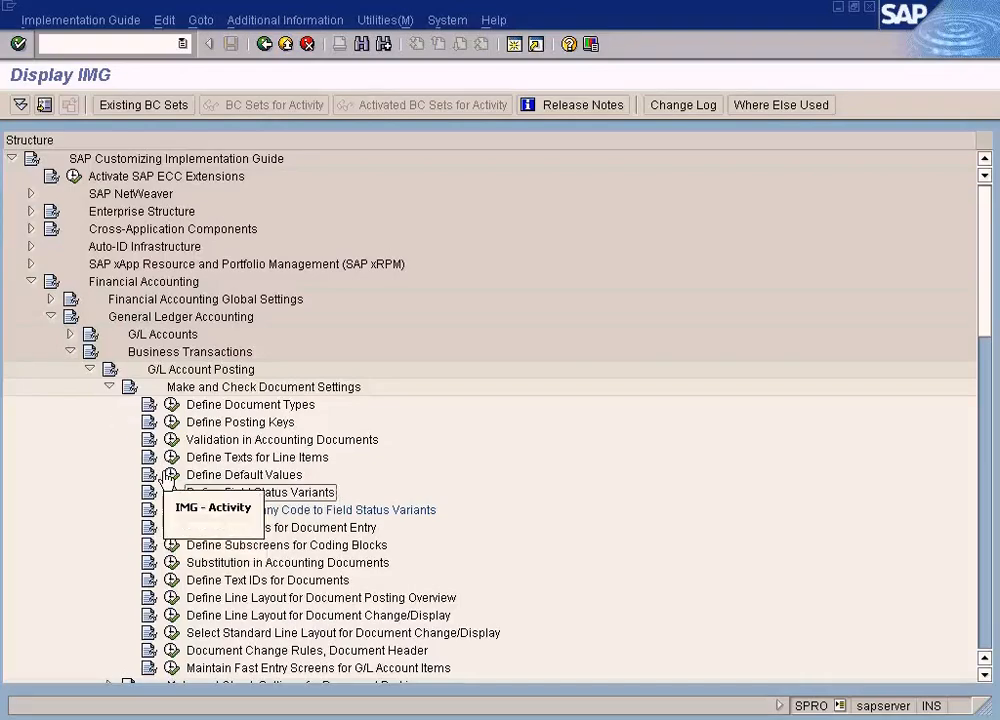
Expand Financial Accounting (New) down through Financial Accounting Global Settings (New) and Ledgers to Fields.
{"action": "scroll", "coordinate": [170, 540], "scroll_direction": "down", "scroll_amount": 3}
{"action": "scroll", "coordinate": [167, 480], "scroll_direction": "down", "scroll_amount": 6}
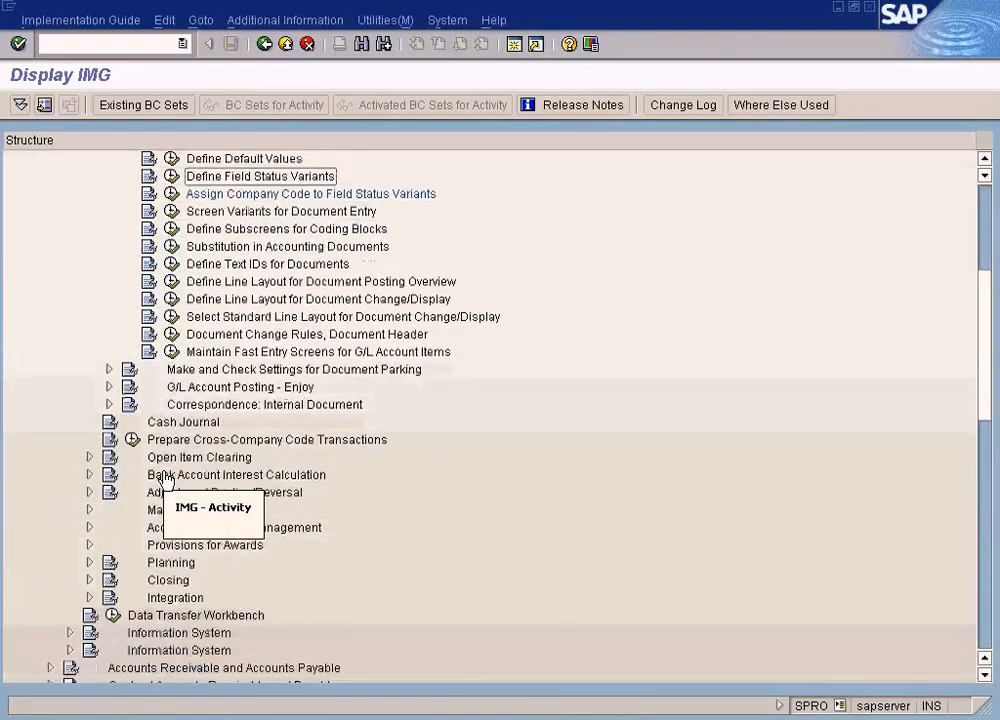
{"action": "scroll", "coordinate": [167, 480], "scroll_direction": "down", "scroll_amount": 4}
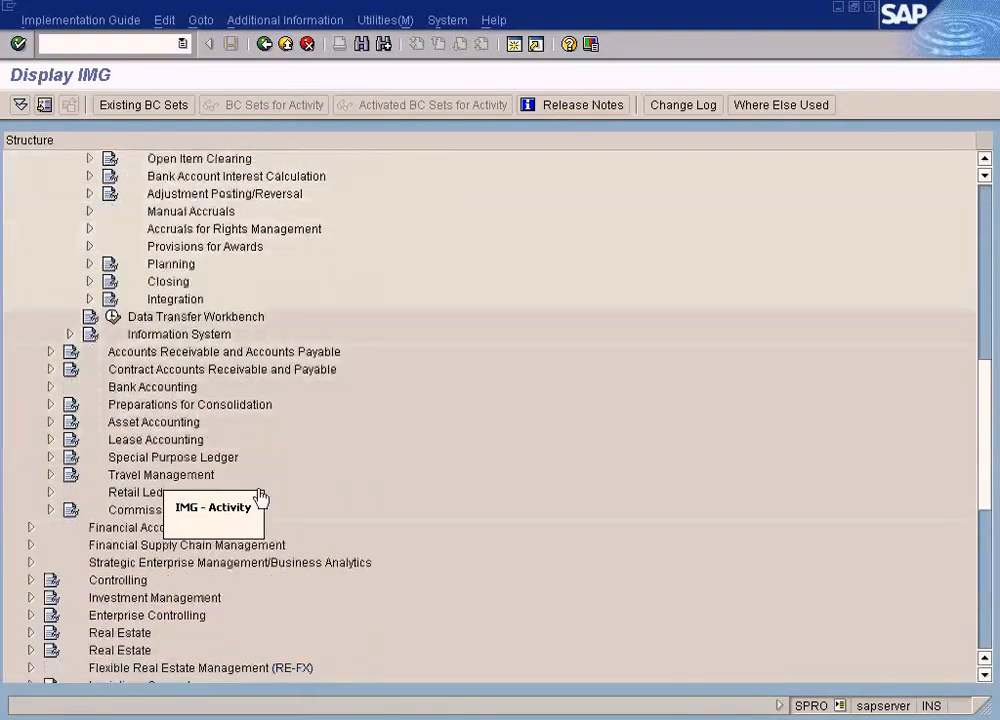
{"action": "left_click", "coordinate": [121, 461]}
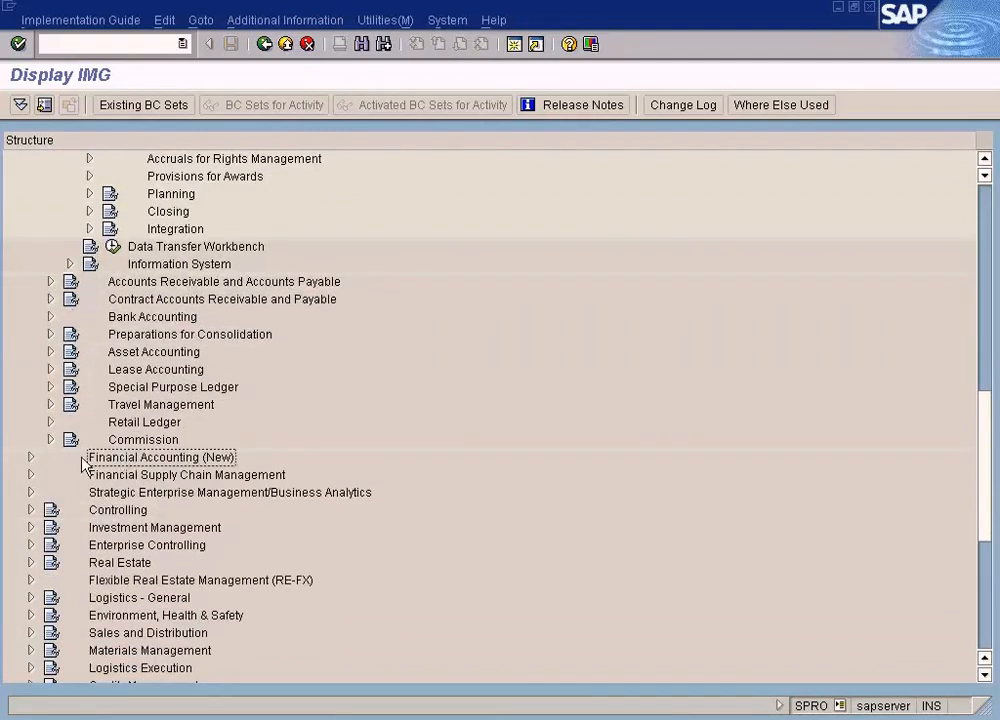
{"action": "left_click", "coordinate": [31, 457]}
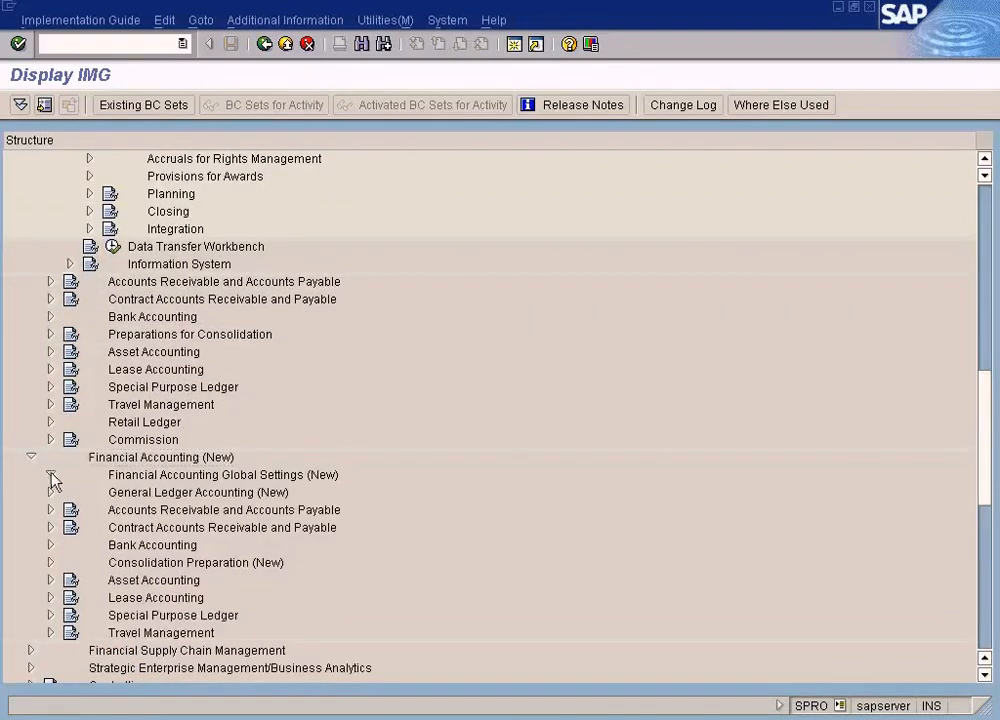
{"action": "left_click", "coordinate": [50, 475]}
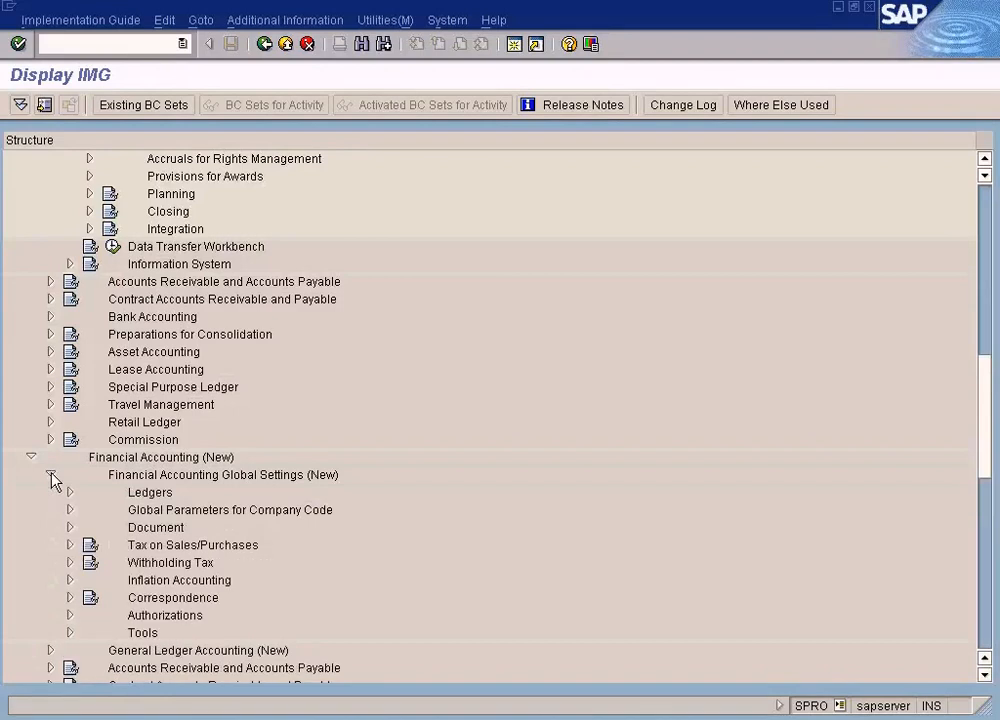
{"action": "left_click", "coordinate": [70, 492]}
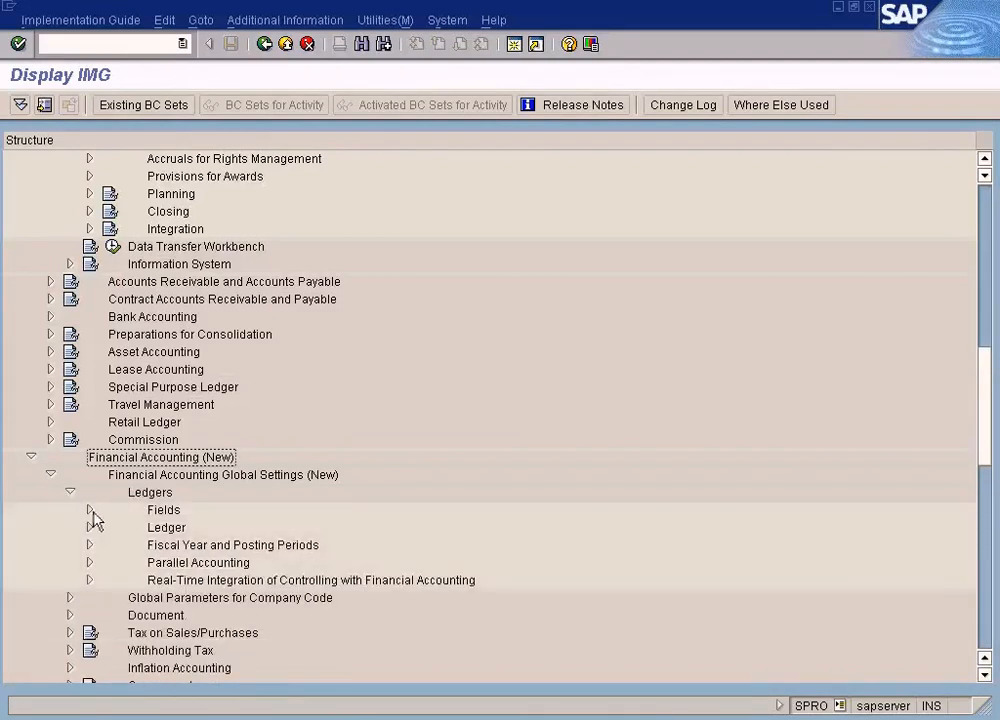
{"action": "left_click", "coordinate": [90, 511]}
Trace the path from Financial Accounting (New) through Global Settings (New), Ledgers and Fields to Define Field Status Variants.
{"action": "left_click", "coordinate": [245, 563]}
{"action": "left_click", "coordinate": [162, 459]}
{"action": "left_click", "coordinate": [179, 478]}
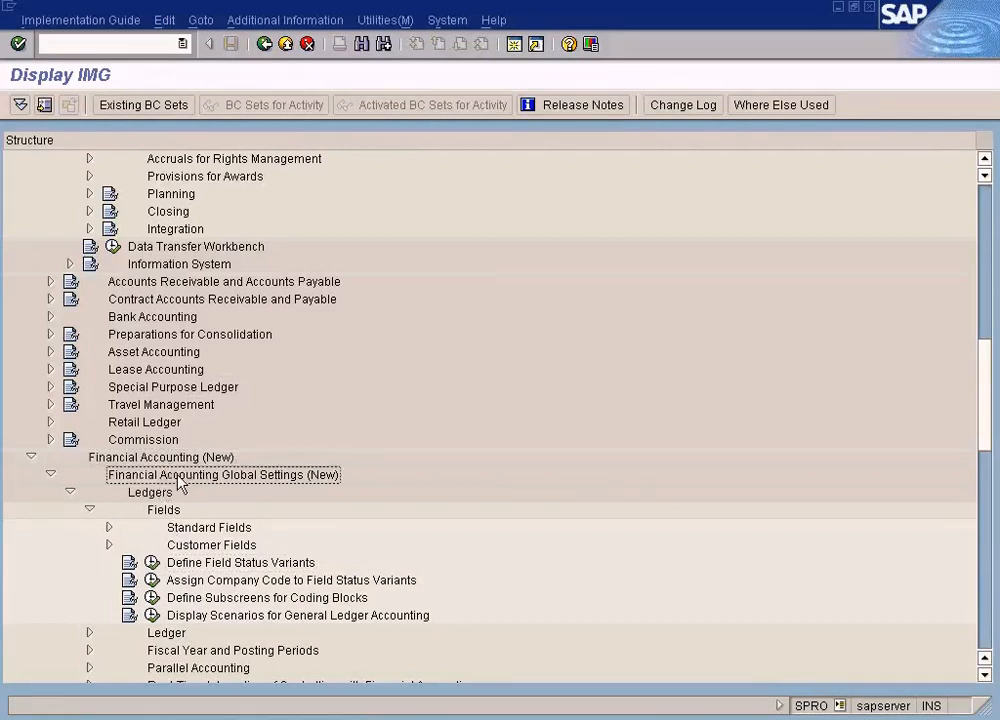
{"action": "left_click", "coordinate": [163, 497]}
{"action": "left_click", "coordinate": [161, 513]}
{"action": "left_click", "coordinate": [180, 565]}
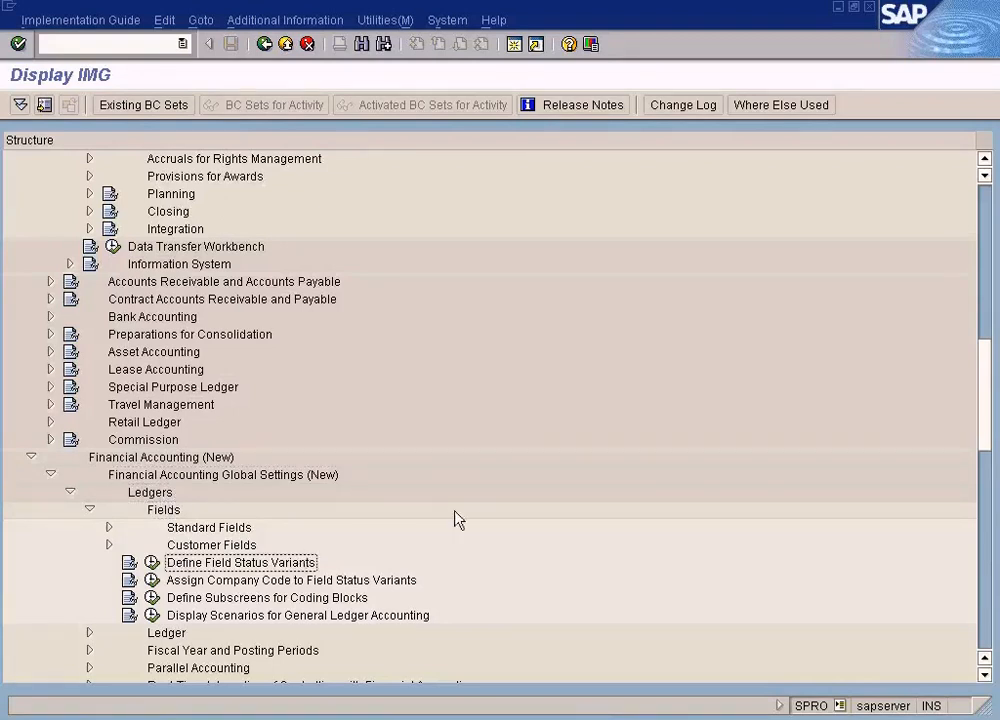
Open Define Field Status Variants and display the field status groups of variant 1000.
{"action": "left_click", "coordinate": [152, 563]}
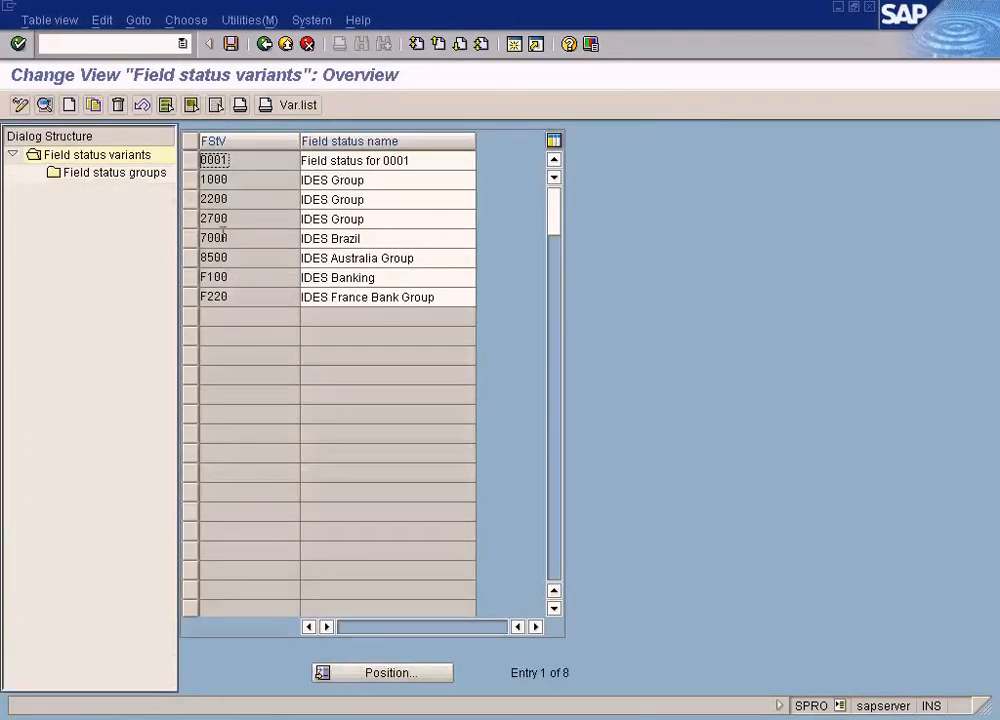
{"action": "left_click", "coordinate": [190, 182]}
{"action": "double_click", "coordinate": [145, 174]}
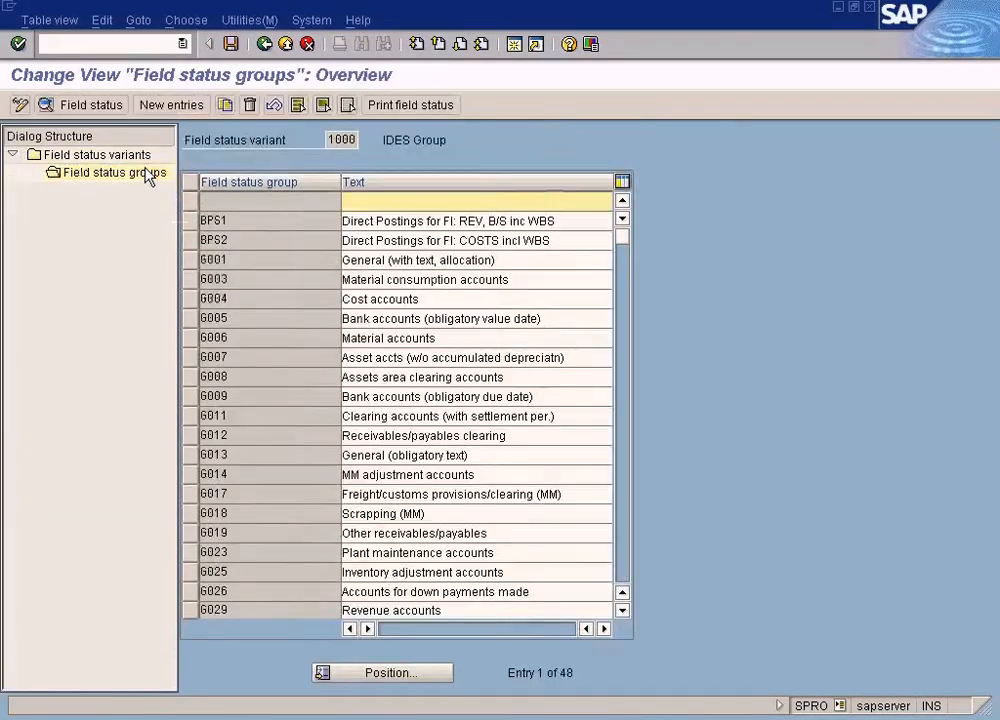
View the additional account assignments of field status group G005 and return to the Display IMG.
{"action": "double_click", "coordinate": [277, 318]}
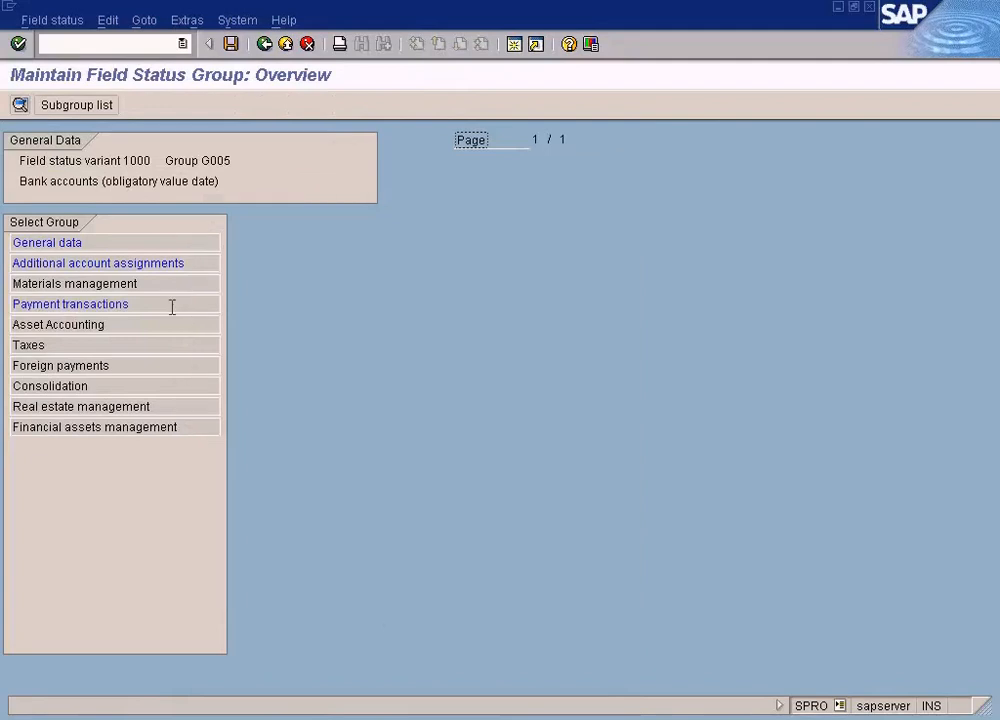
{"action": "double_click", "coordinate": [148, 264]}
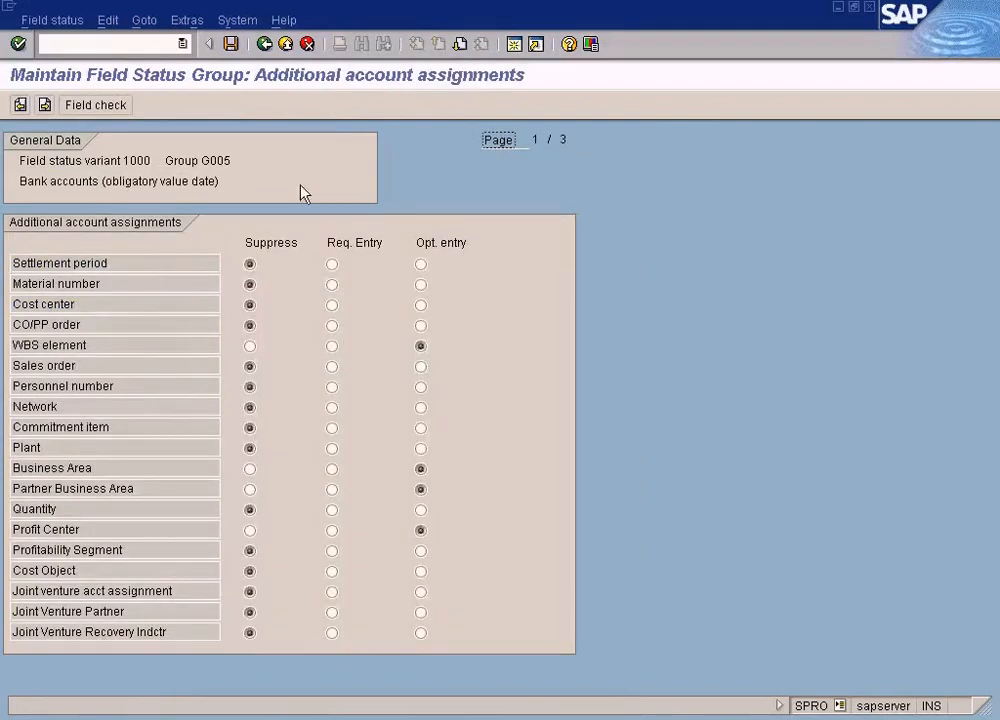
{"action": "left_click", "coordinate": [265, 44]}
{"action": "left_click", "coordinate": [265, 44]}
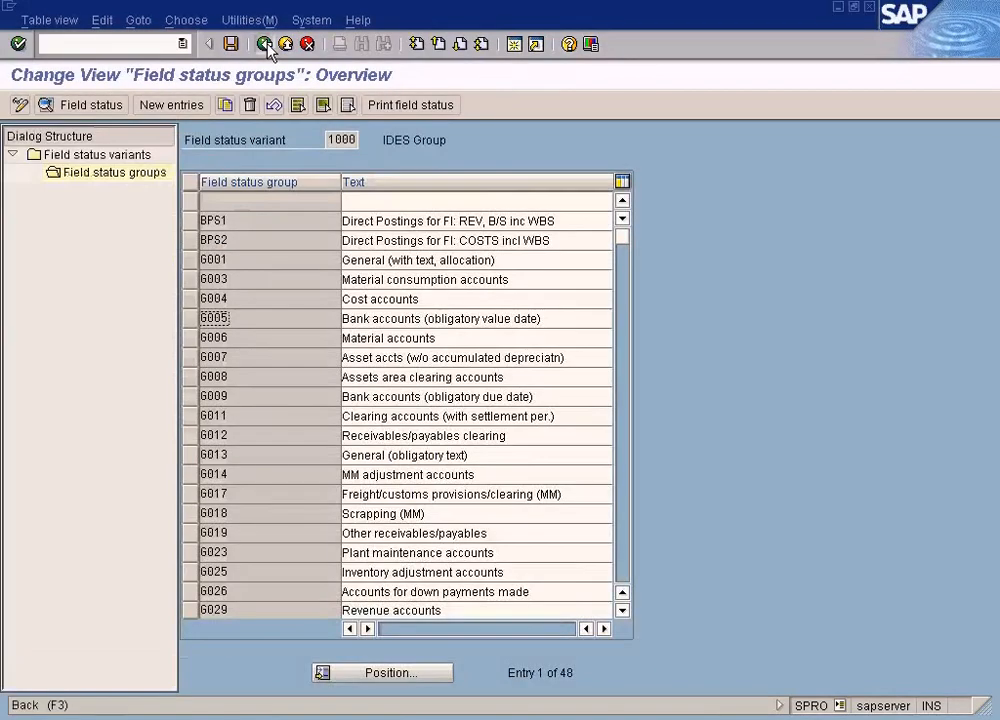
{"action": "left_click", "coordinate": [265, 44]}
{"action": "left_click", "coordinate": [265, 44]}
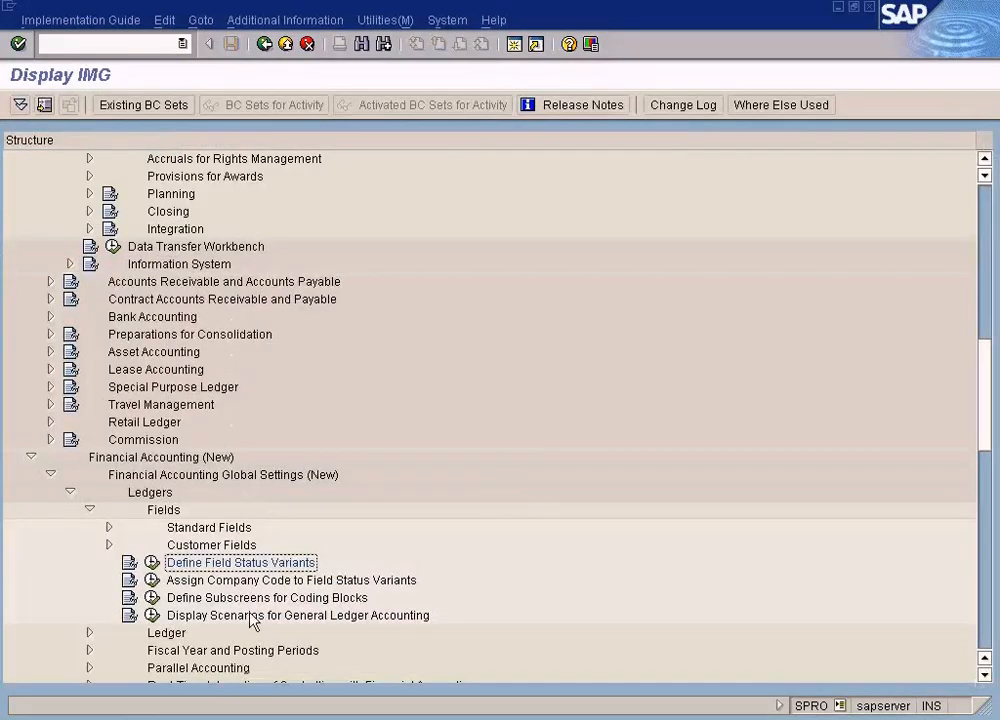
Locate Define Field Status Variants and Assign Company Code under G/L Account Posting, Make and Check Document Settings.
{"action": "scroll", "coordinate": [248, 563], "scroll_direction": "up", "scroll_amount": 5}
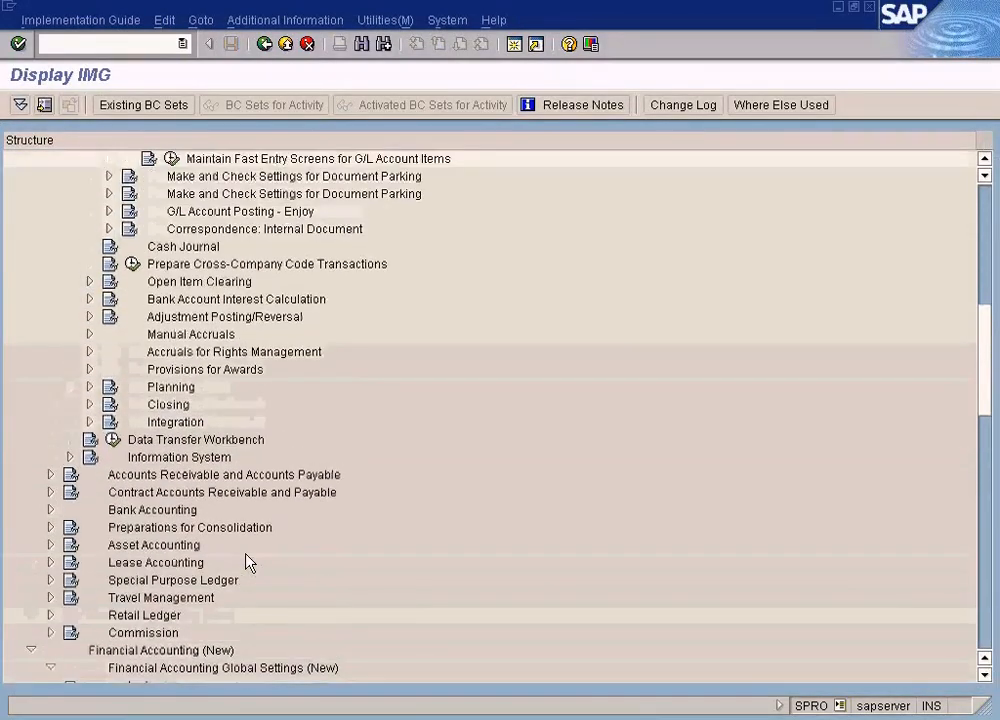
{"action": "scroll", "coordinate": [248, 563], "scroll_direction": "up", "scroll_amount": 6}
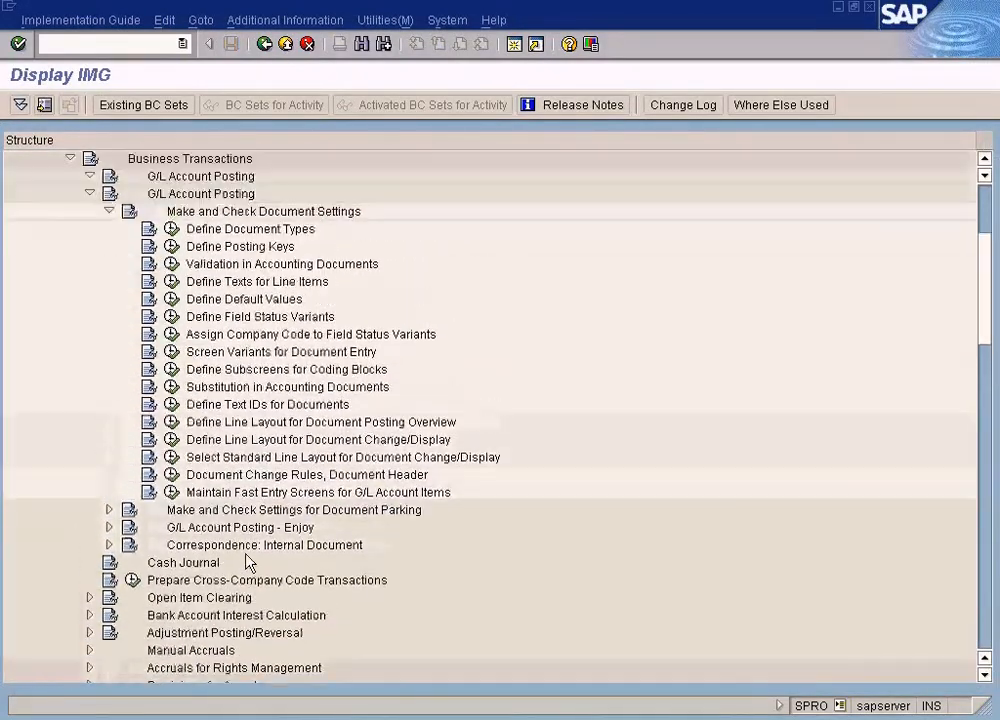
{"action": "scroll", "coordinate": [248, 563], "scroll_direction": "up", "scroll_amount": 1}
{"action": "left_click", "coordinate": [277, 423]}
{"action": "left_click", "coordinate": [278, 406]}
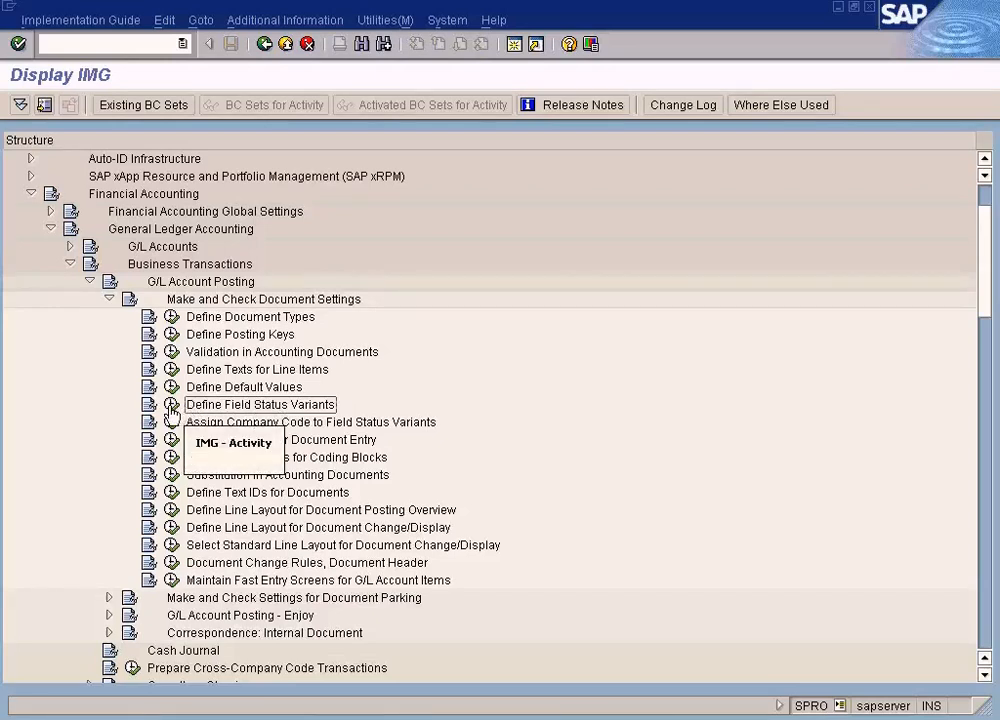
Open Define Field Status Variants under Financial Accounting (New), Ledgers, Fields and display the field status groups of variant 1000.
{"action": "scroll", "coordinate": [208, 549], "scroll_direction": "down", "scroll_amount": 3}
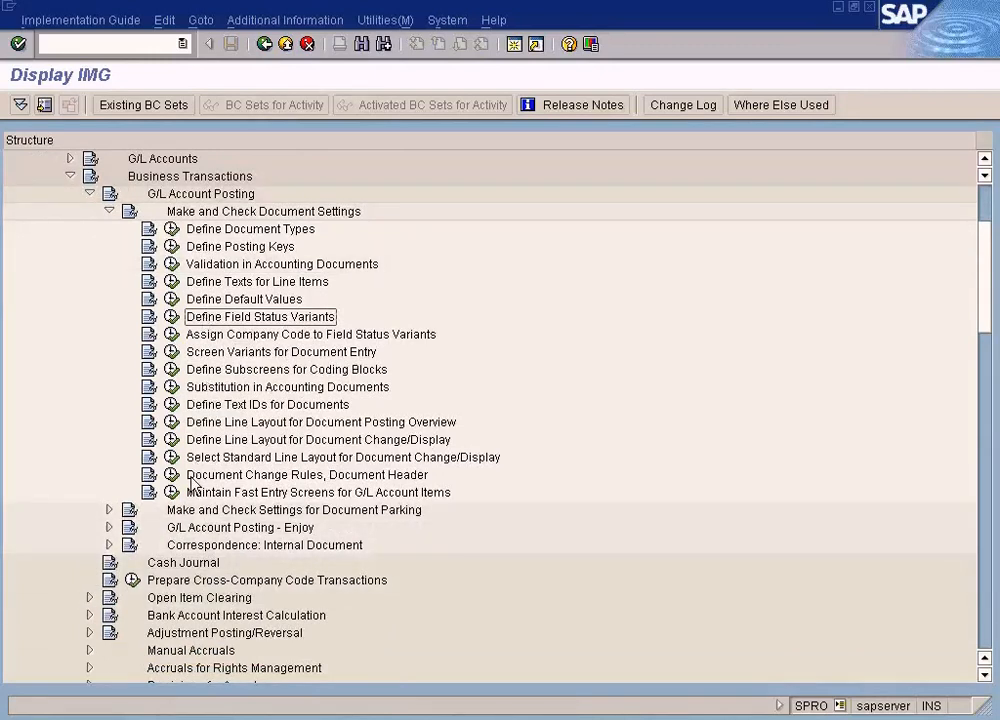
{"action": "scroll", "coordinate": [193, 483], "scroll_direction": "down", "scroll_amount": 6}
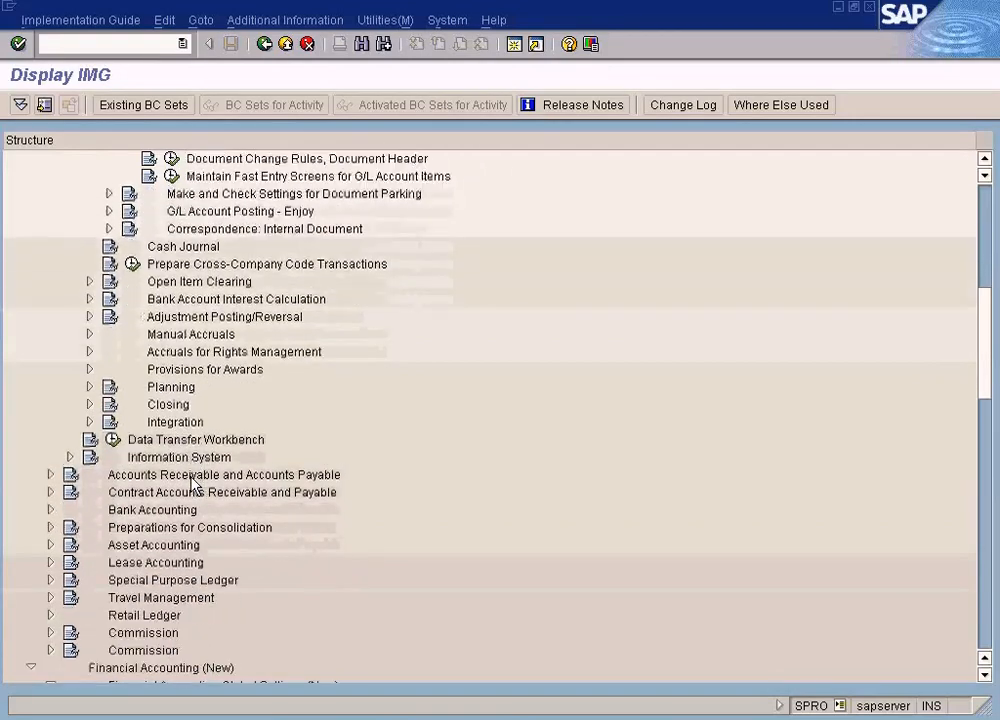
{"action": "scroll", "coordinate": [193, 482], "scroll_direction": "down", "scroll_amount": 6}
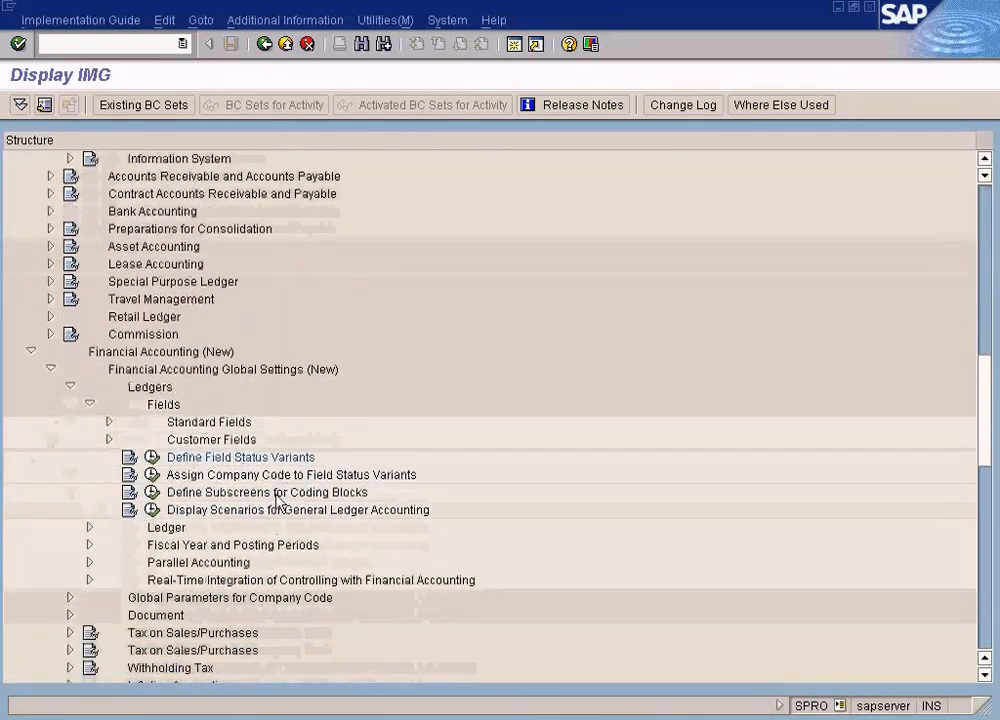
{"action": "scroll", "coordinate": [277, 501], "scroll_direction": "down", "scroll_amount": 3}
{"action": "left_click", "coordinate": [245, 334]}
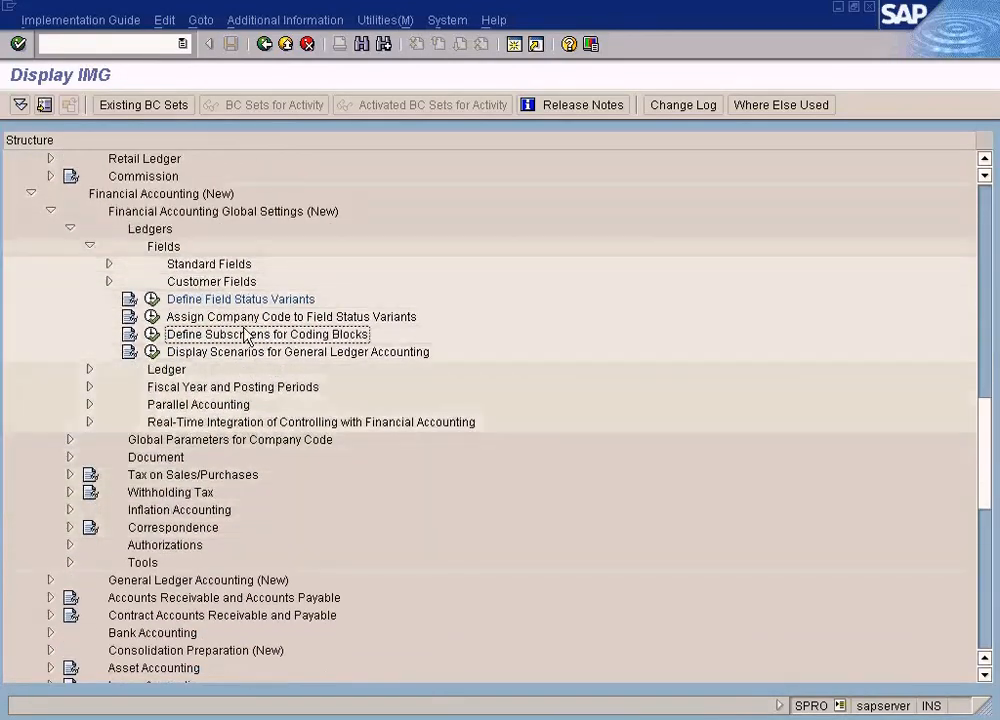
{"action": "left_click", "coordinate": [153, 300]}
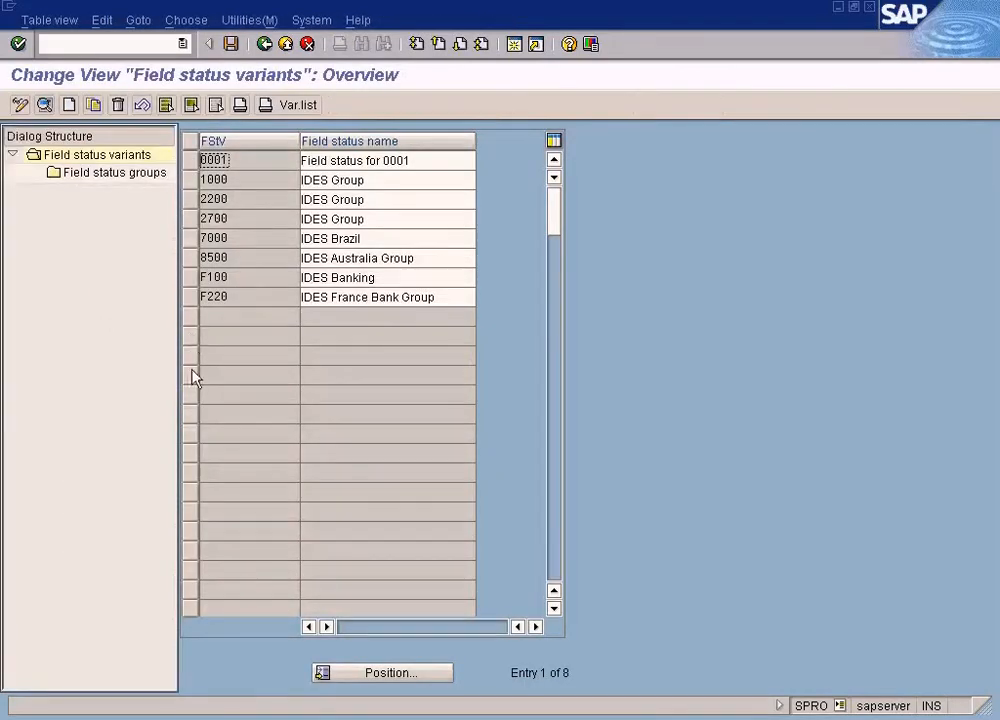
{"action": "left_click", "coordinate": [189, 180]}
{"action": "left_click", "coordinate": [143, 174]}
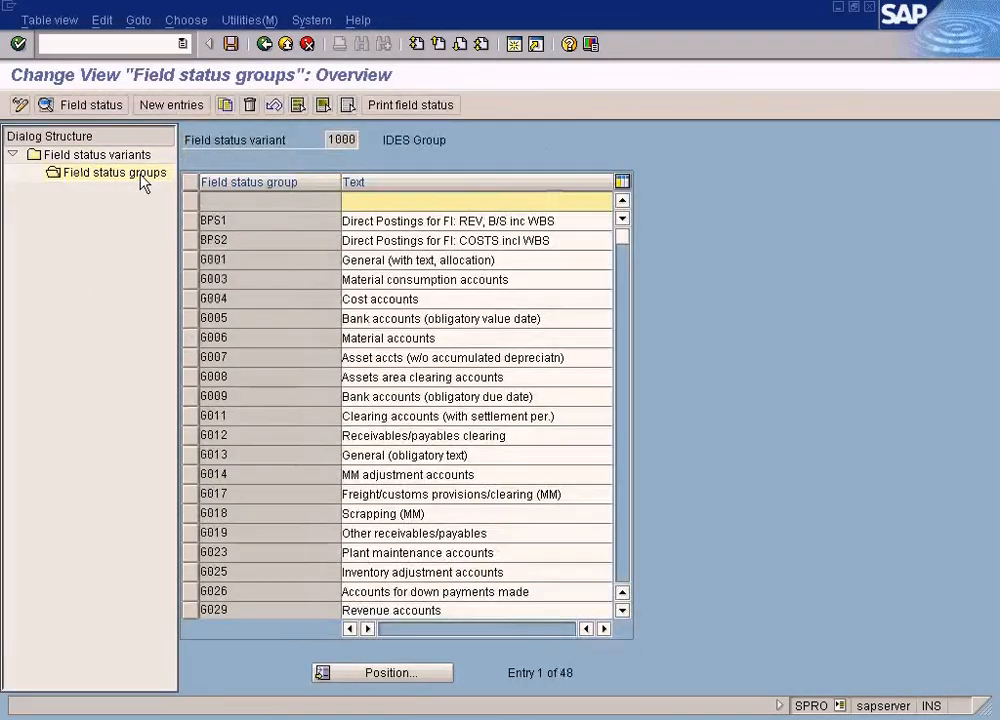
Find field status group TEST in variant 1000's group list and return to the Display IMG.
{"action": "left_click", "coordinate": [628, 573]}
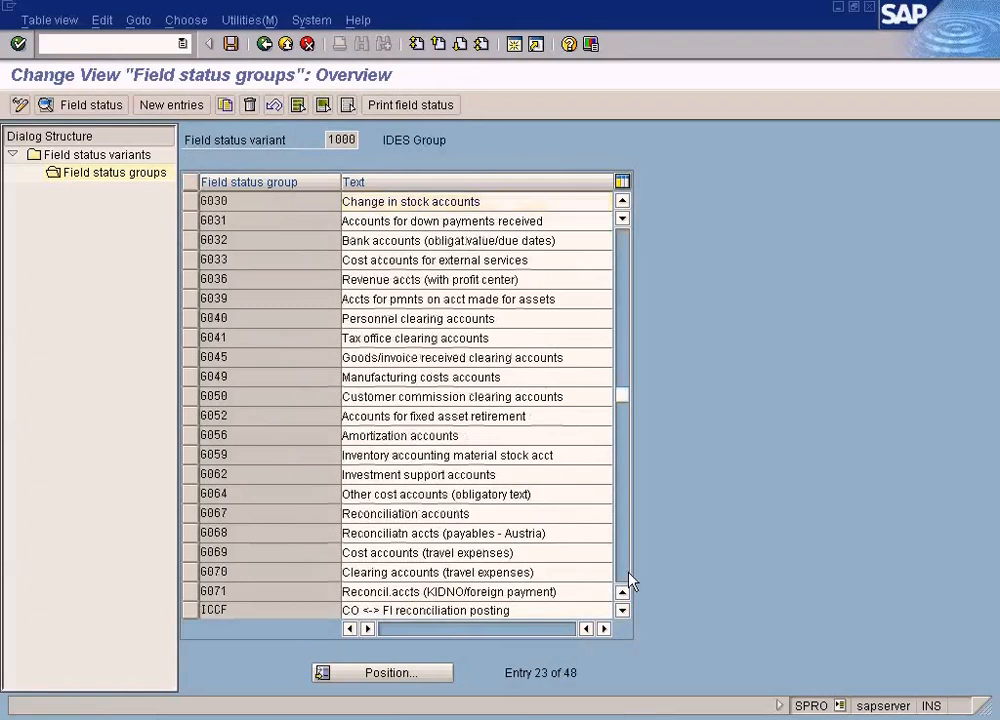
{"action": "left_click", "coordinate": [628, 573]}
{"action": "left_click", "coordinate": [297, 201]}
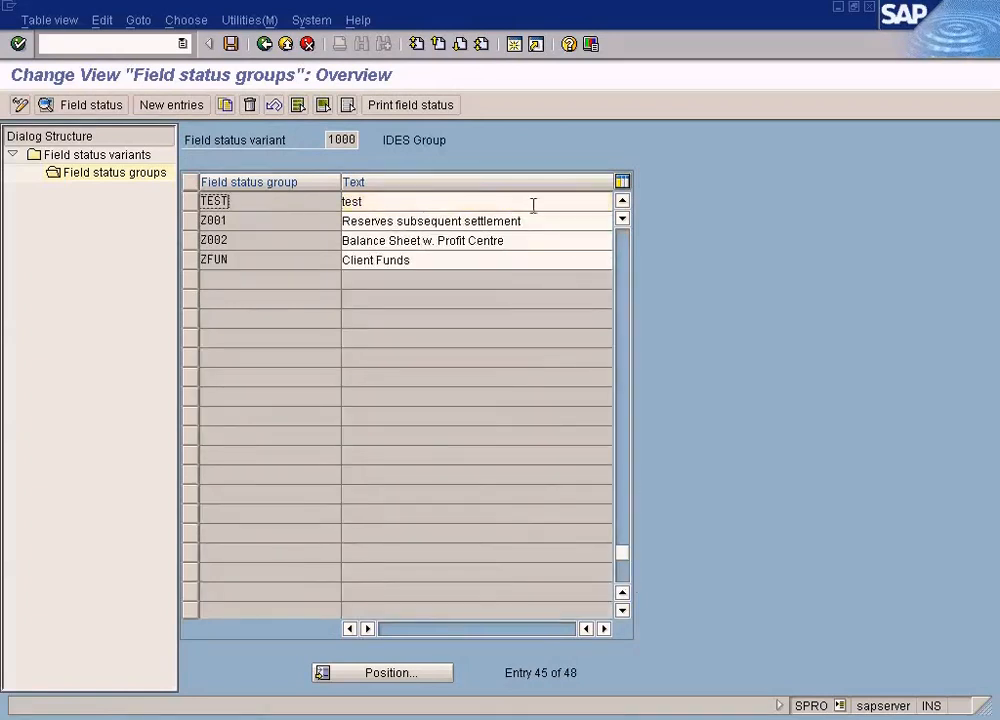
{"action": "left_click", "coordinate": [622, 205]}
{"action": "left_click", "coordinate": [622, 205]}
{"action": "left_click", "coordinate": [622, 205]}
{"action": "left_click", "coordinate": [622, 205]}
{"action": "left_click", "coordinate": [622, 205]}
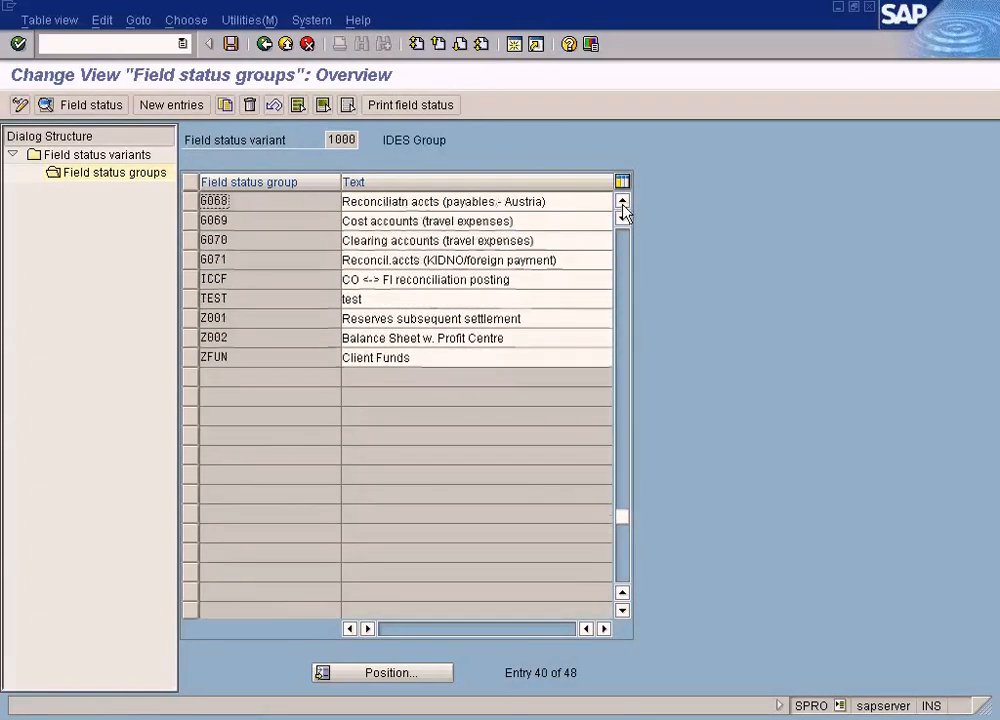
{"action": "left_click", "coordinate": [236, 297]}
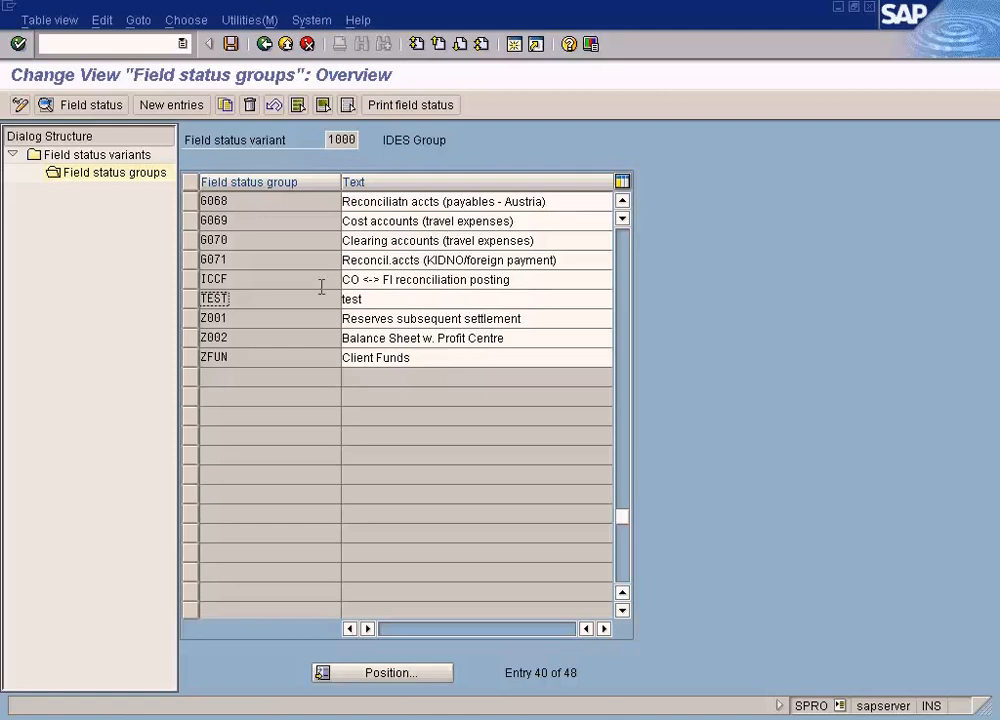
{"action": "left_click", "coordinate": [264, 44]}
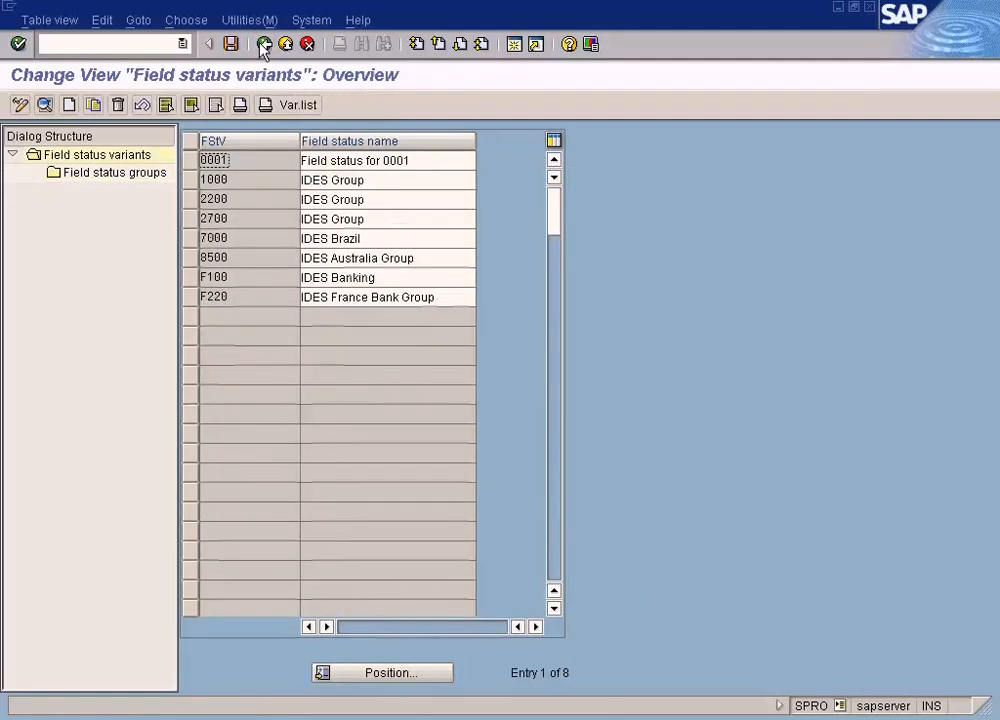
{"action": "left_click", "coordinate": [264, 44]}
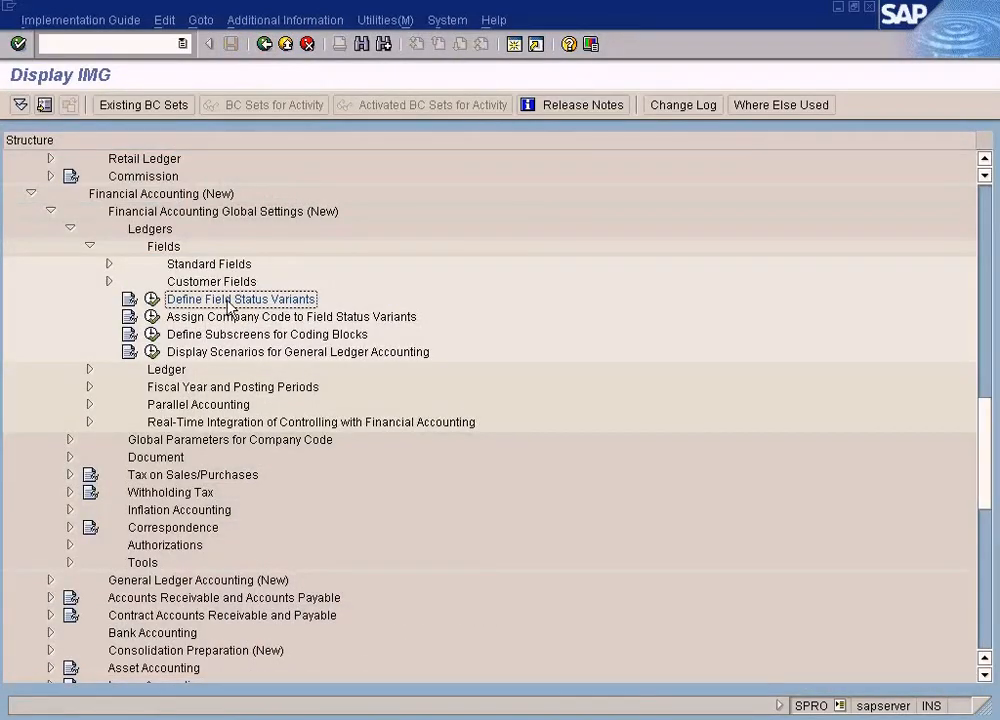
Trace the path from Financial Accounting (New) through Global Settings, Ledgers and Fields, then view the Define Field Status Variants overview and return.
{"action": "left_click", "coordinate": [218, 194]}
{"action": "left_click", "coordinate": [263, 214]}
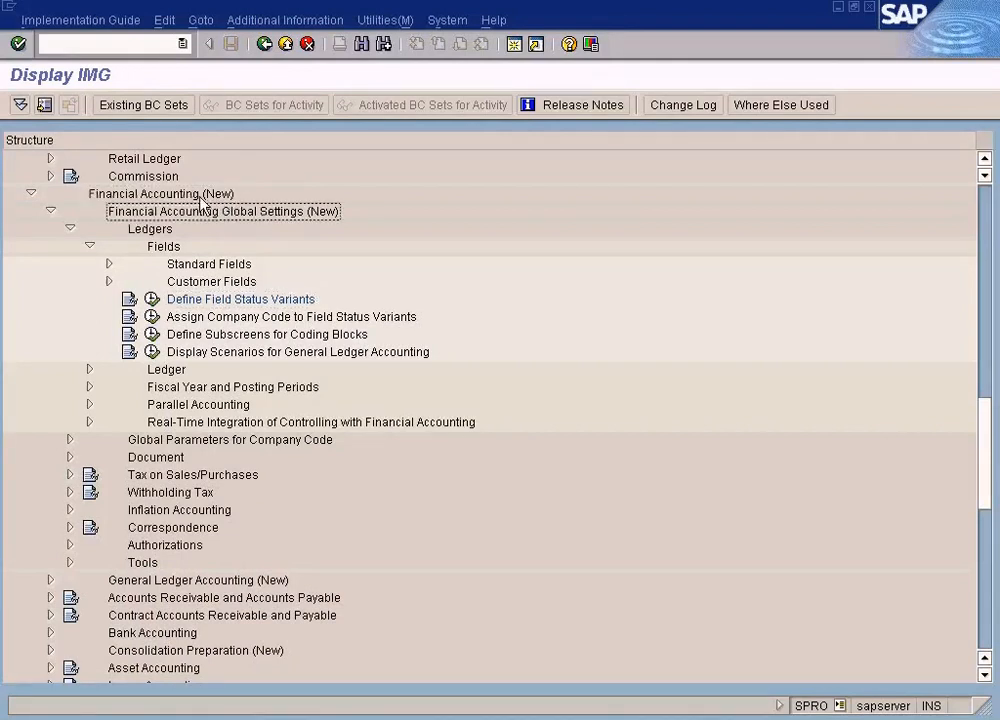
{"action": "left_click", "coordinate": [205, 300]}
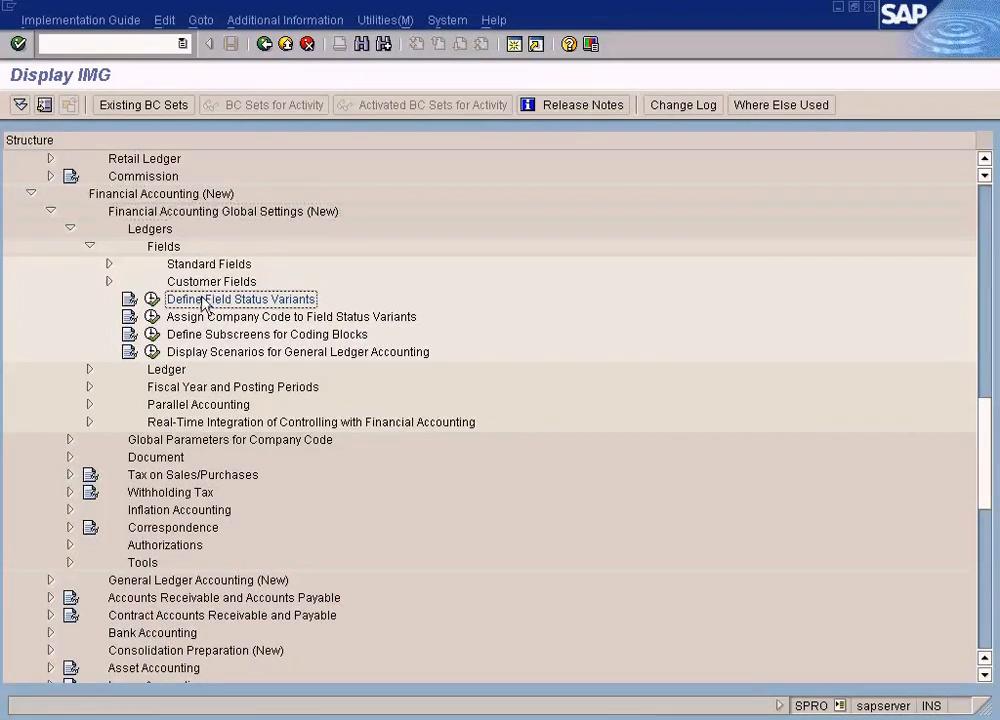
{"action": "left_click", "coordinate": [198, 195]}
{"action": "left_click", "coordinate": [197, 212]}
{"action": "left_click", "coordinate": [203, 300]}
{"action": "left_click", "coordinate": [160, 194]}
{"action": "left_click", "coordinate": [161, 212]}
{"action": "left_click", "coordinate": [160, 230]}
{"action": "left_click", "coordinate": [164, 247]}
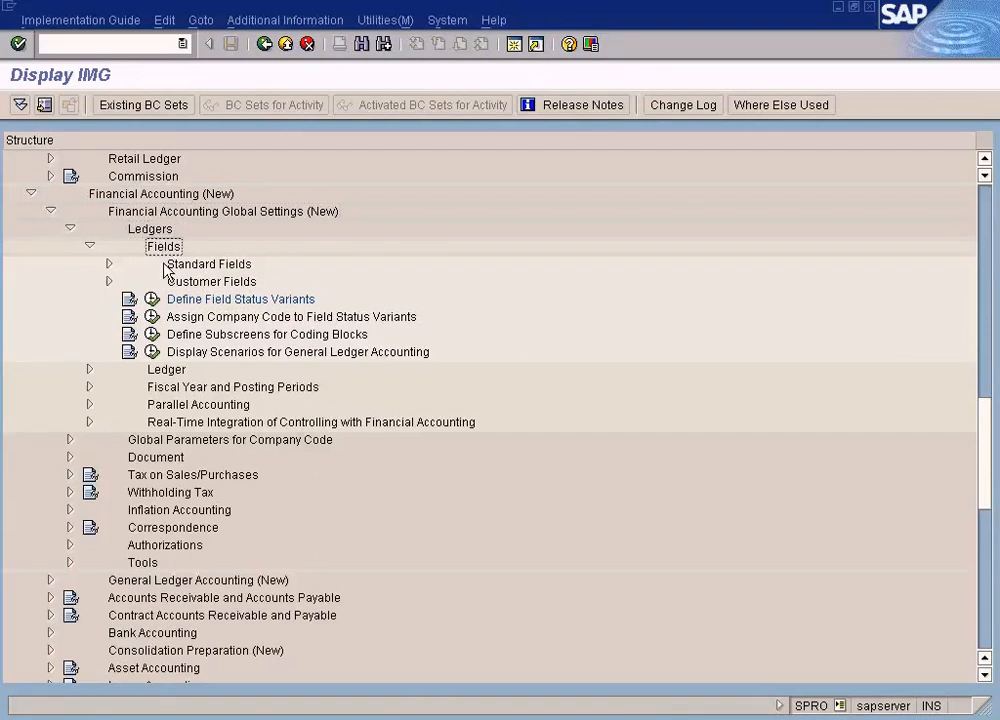
{"action": "left_click", "coordinate": [152, 299]}
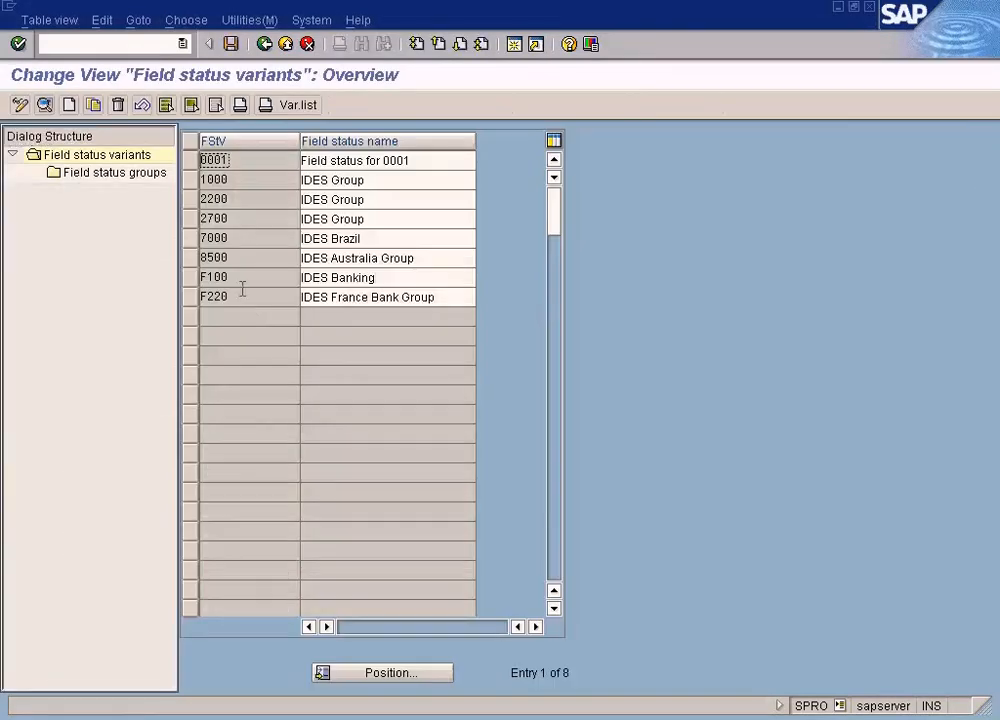
{"action": "left_click", "coordinate": [265, 44]}
Open Assign Company Code to Field Status Variants, check the variant assigned to company code 1000, and return to the Display IMG.
{"action": "left_click", "coordinate": [210, 317]}
{"action": "left_click", "coordinate": [152, 316]}
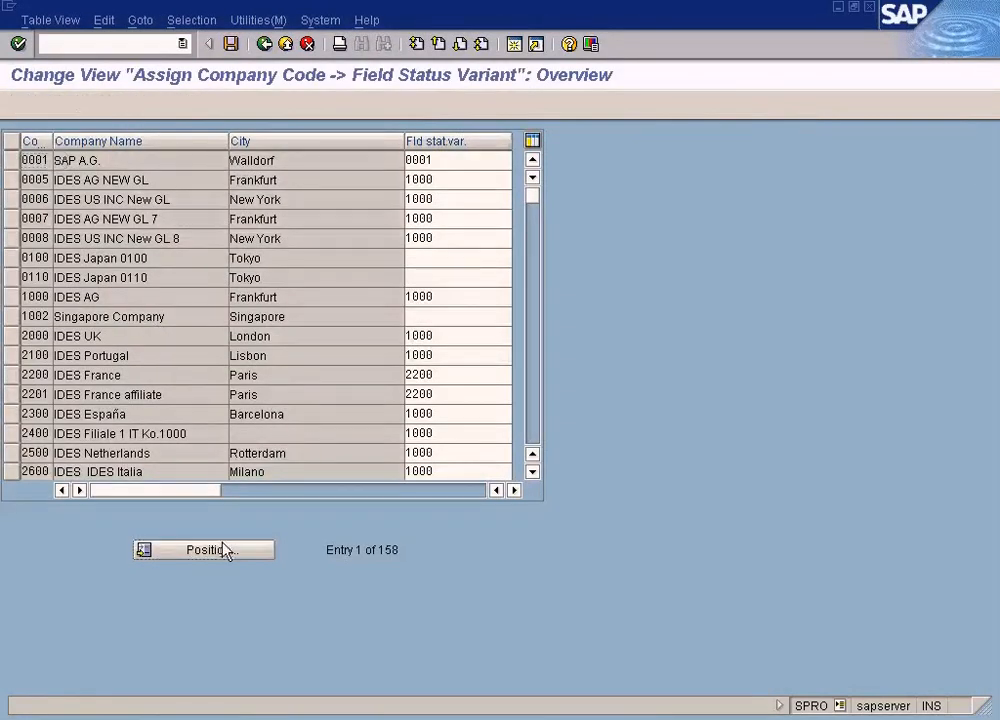
{"action": "left_click", "coordinate": [225, 549]}
{"action": "type", "text": "1000"}
{"action": "key", "text": "Return"}
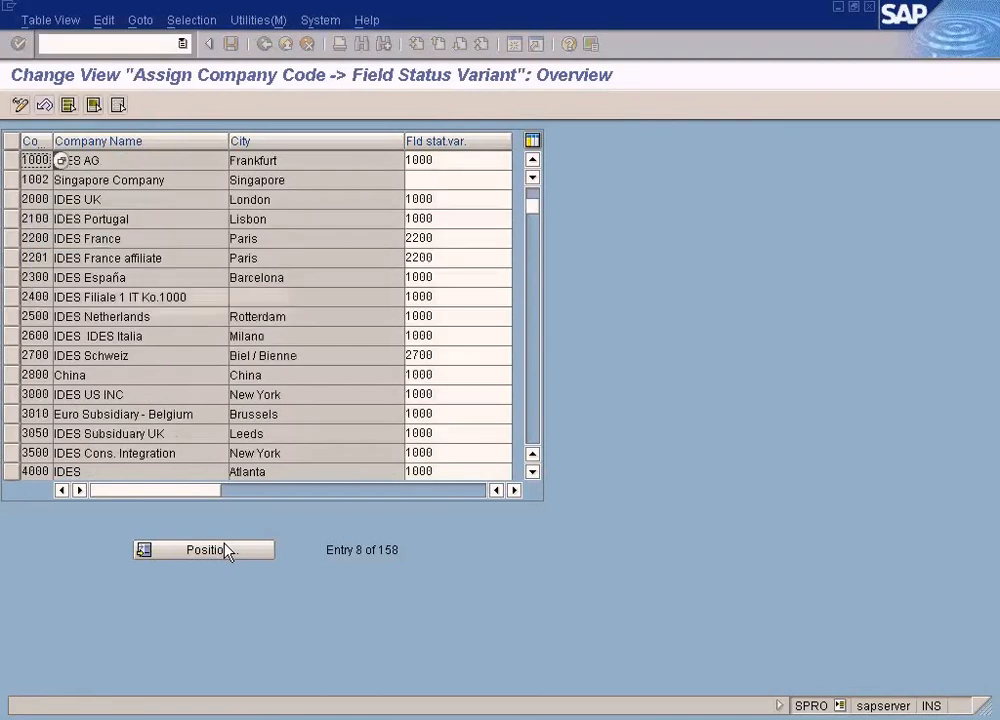
{"action": "left_click", "coordinate": [462, 165]}
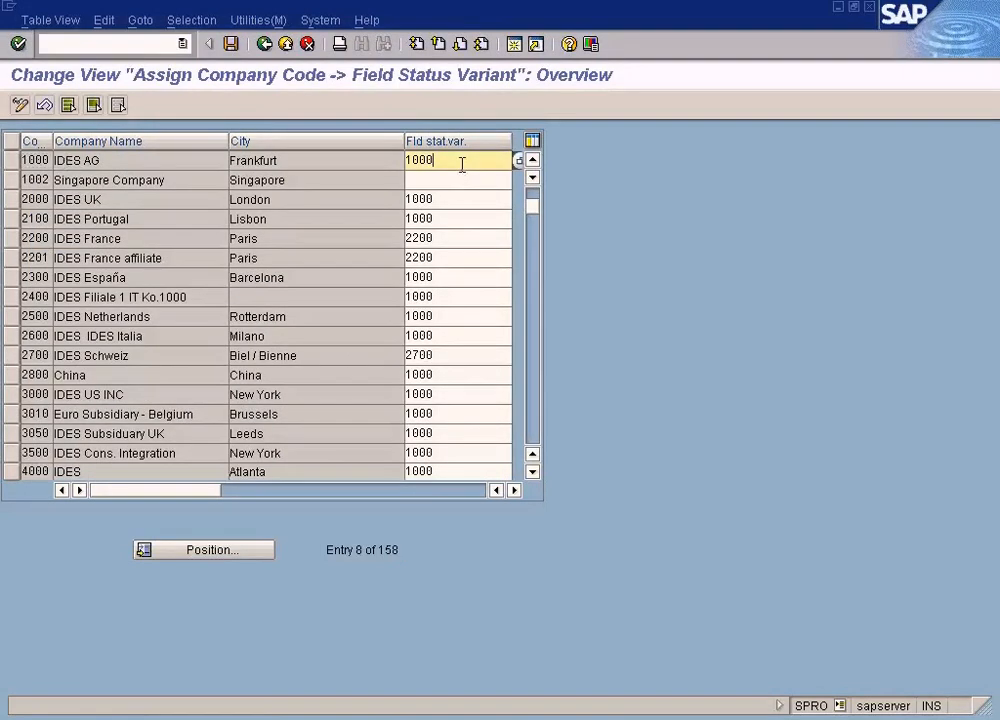
{"action": "left_click", "coordinate": [266, 45]}
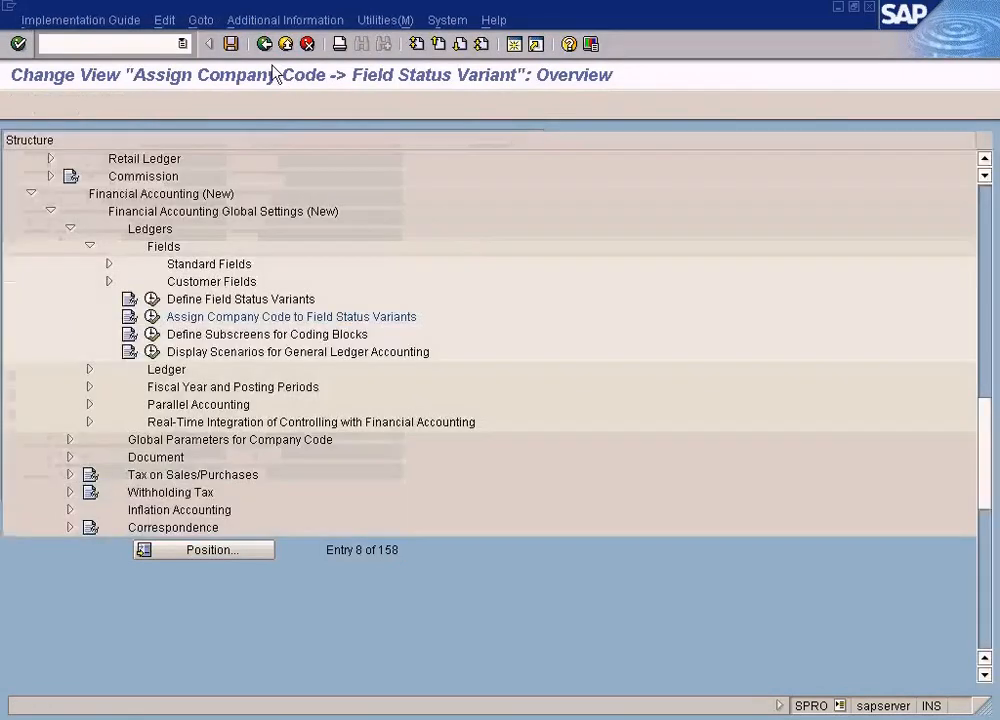
View the field status variants overview again, then position the company code assignment list at company code SUN.
{"action": "left_click", "coordinate": [152, 299]}
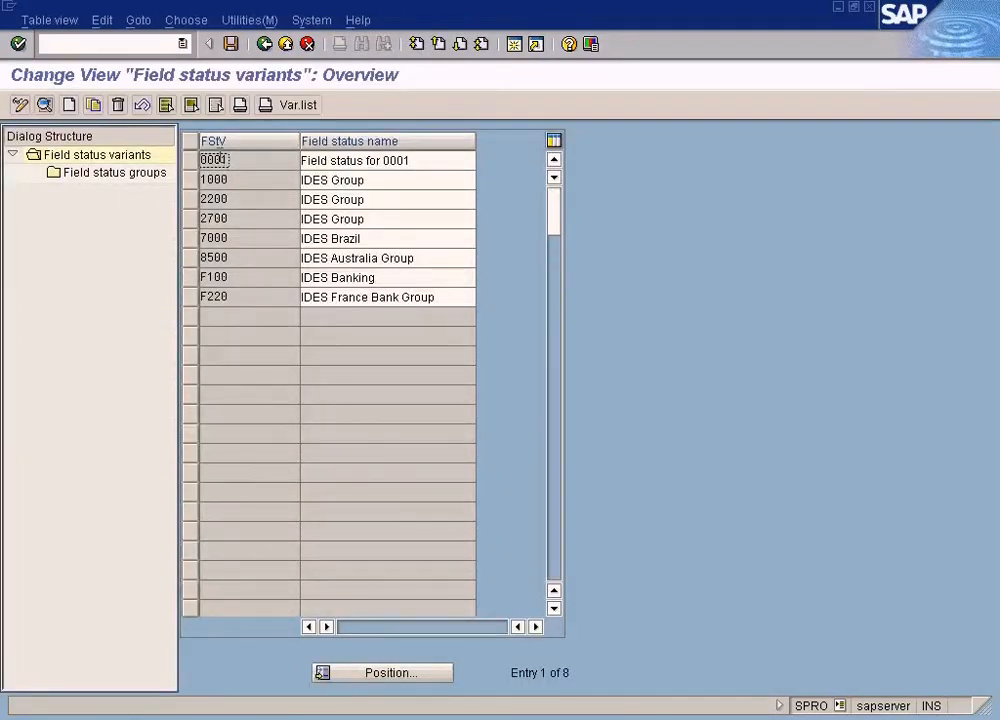
{"action": "left_click", "coordinate": [264, 44]}
{"action": "left_click", "coordinate": [152, 316]}
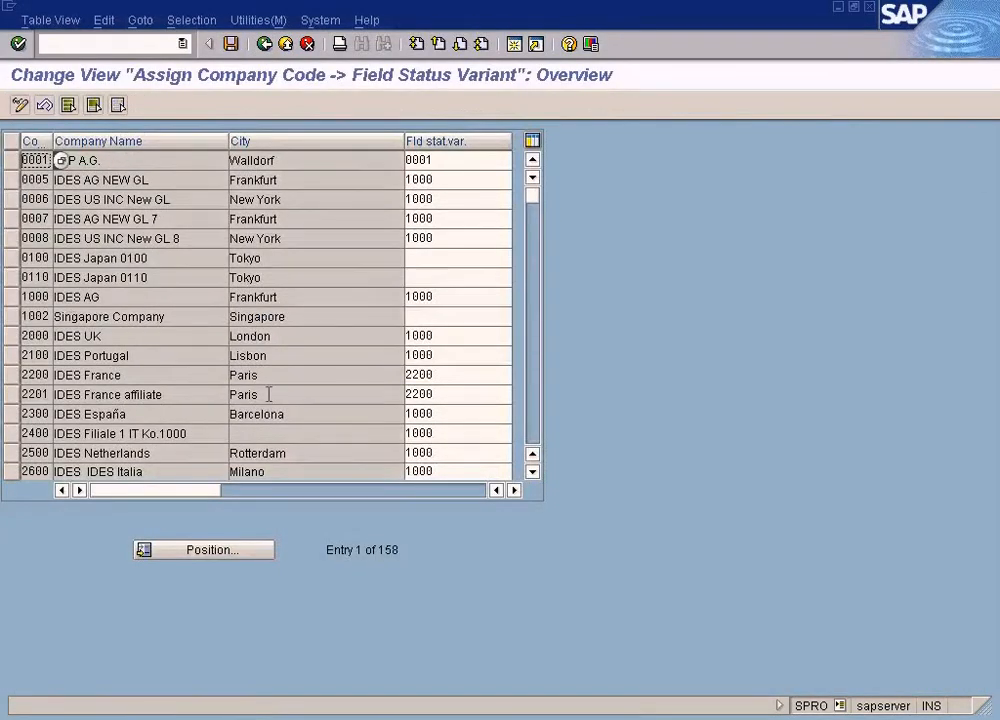
{"action": "left_click", "coordinate": [250, 556]}
{"action": "type", "text": "SUN"}
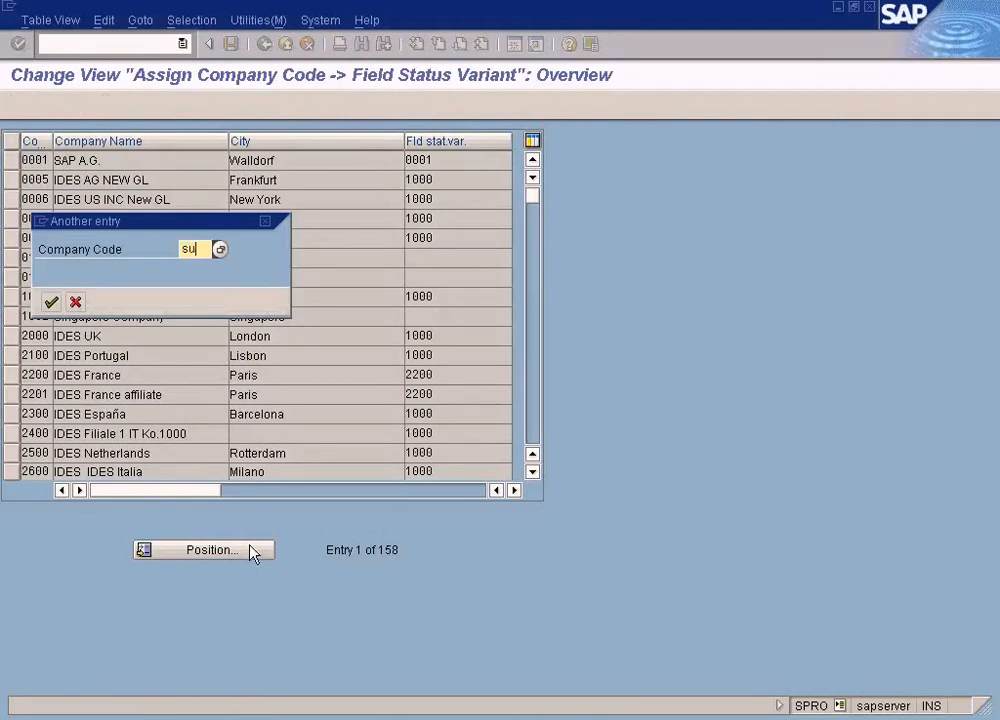
{"action": "key", "text": "Return"}
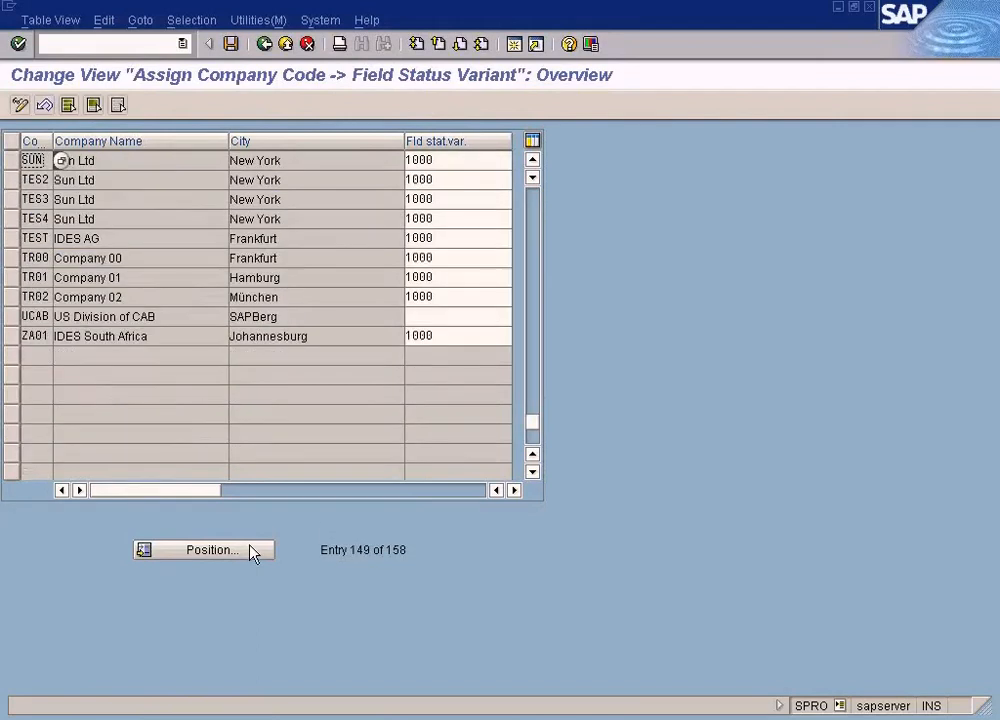
View the selectable field status variants for company code SUN, highlight 1000, and close the selection list.
{"action": "left_click", "coordinate": [448, 162]}
{"action": "left_click", "coordinate": [517, 161]}
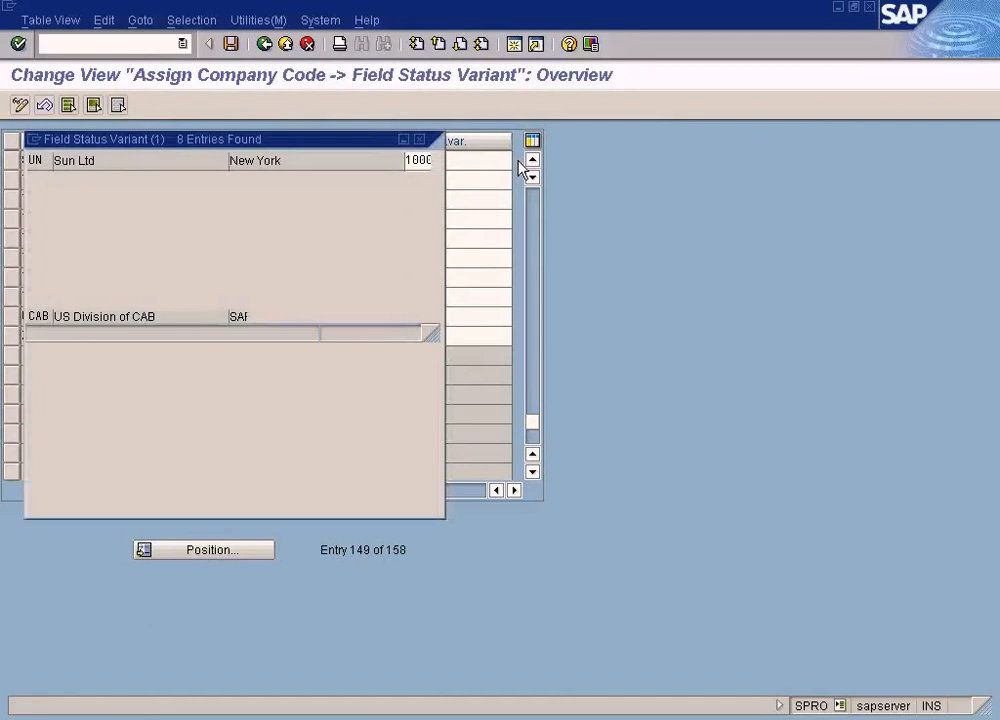
{"action": "left_click", "coordinate": [128, 272]}
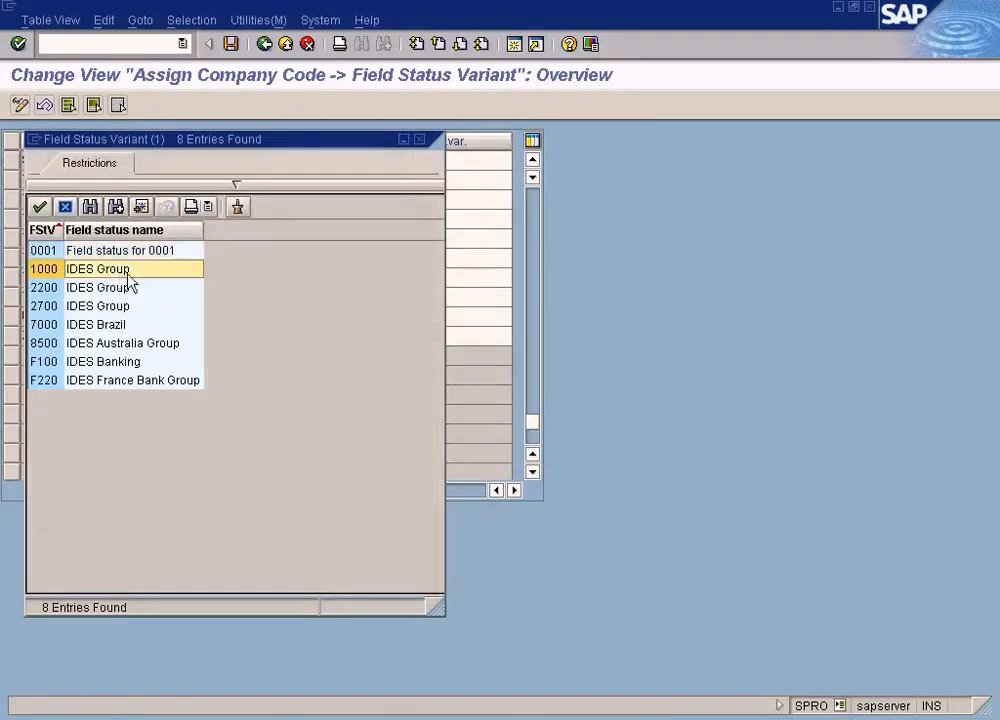
{"action": "left_click", "coordinate": [419, 139]}
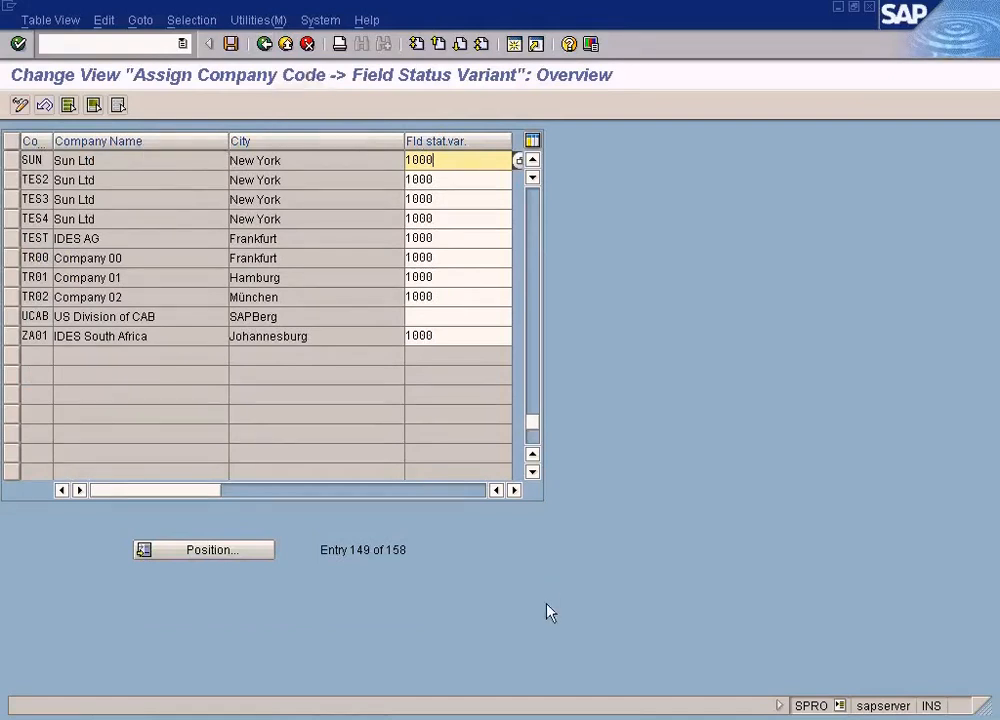
Switch to the SAP Training2 outline in Word and on to the Field Status Variant diagram in Paint.
{"action": "key", "text": "alt+Tab"}
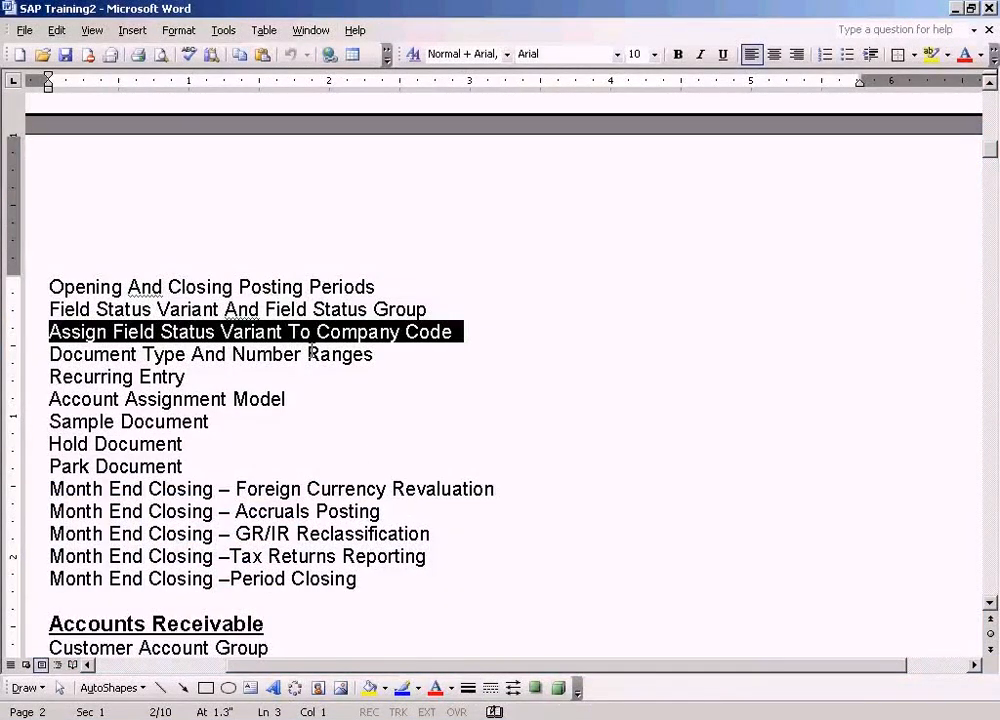
{"action": "left_click", "coordinate": [578, 718]}
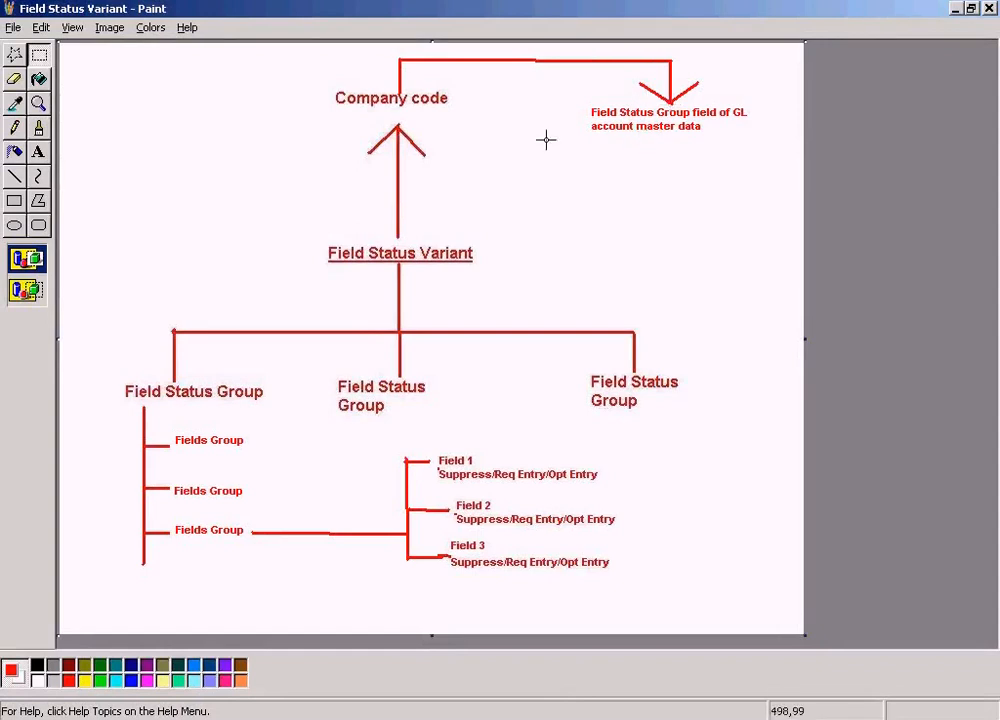
Switch to SAP's Display G/L Account Centrally and list the possible field status groups for the Cash In Bank account in company code SUN.
{"action": "left_click", "coordinate": [393, 718]}
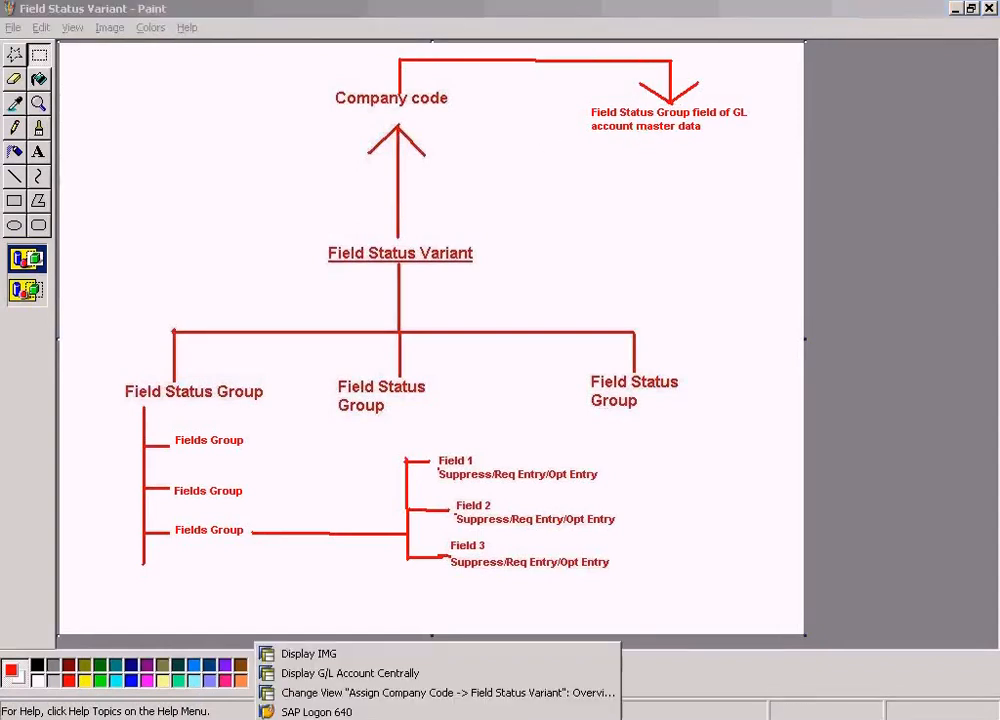
{"action": "left_click", "coordinate": [350, 674]}
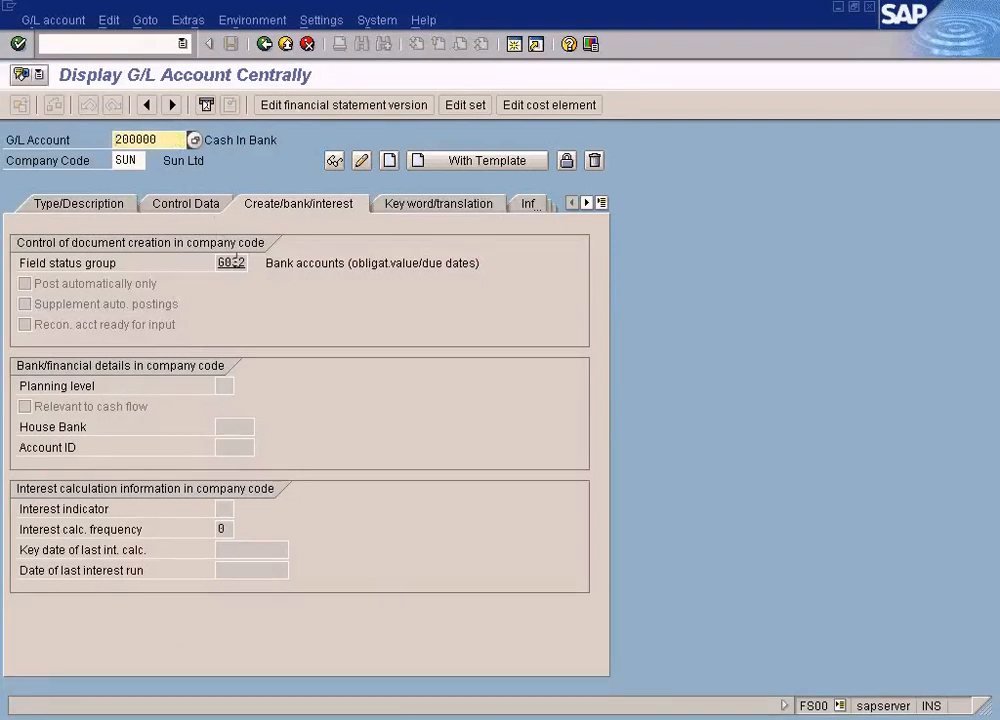
{"action": "left_click", "coordinate": [236, 261]}
{"action": "left_click", "coordinate": [256, 262]}
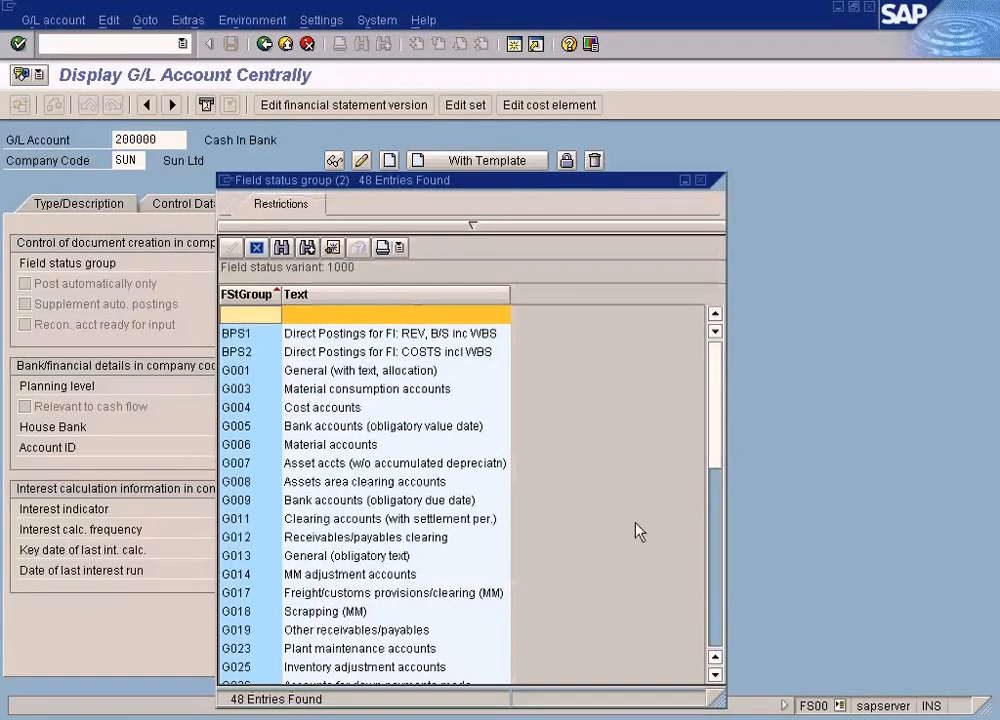
Look through the field status groups of variant 1000, highlight TEST, and move the list clear of the G/L account data.
{"action": "left_click", "coordinate": [718, 630]}
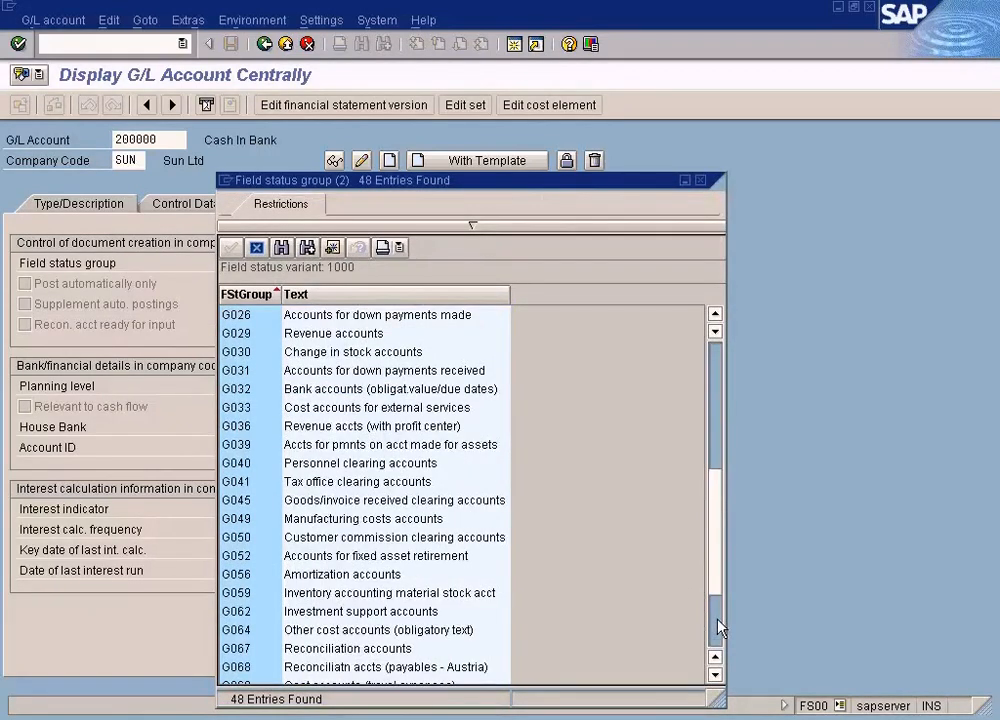
{"action": "left_click", "coordinate": [720, 632]}
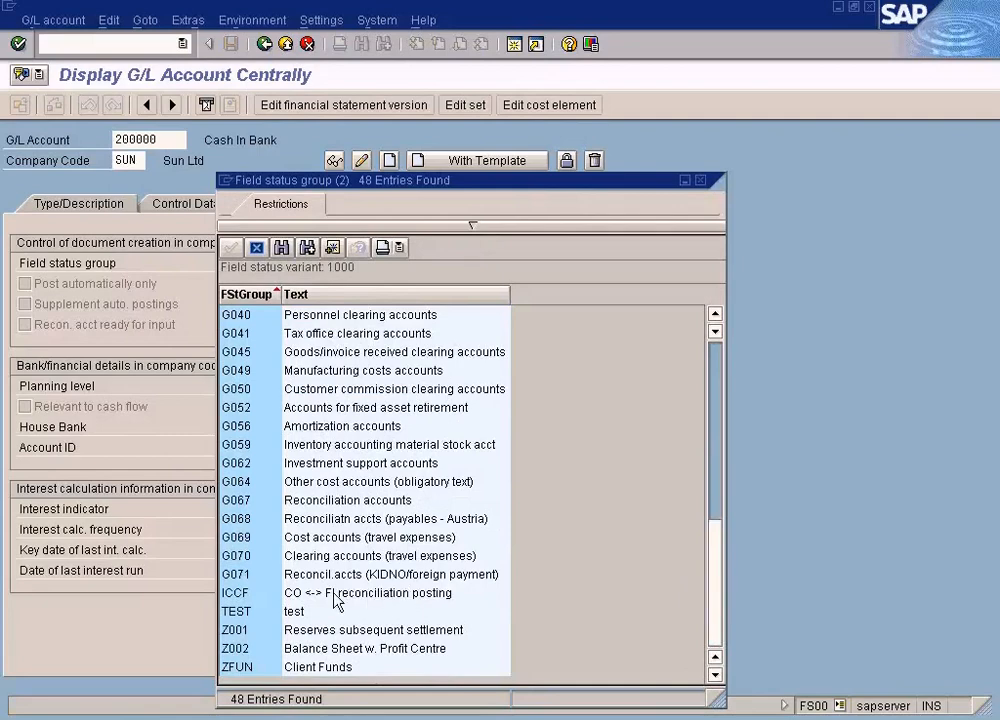
{"action": "left_click", "coordinate": [290, 611]}
{"action": "left_click_drag", "start_coordinate": [491, 187], "coordinate": [767, 128]}
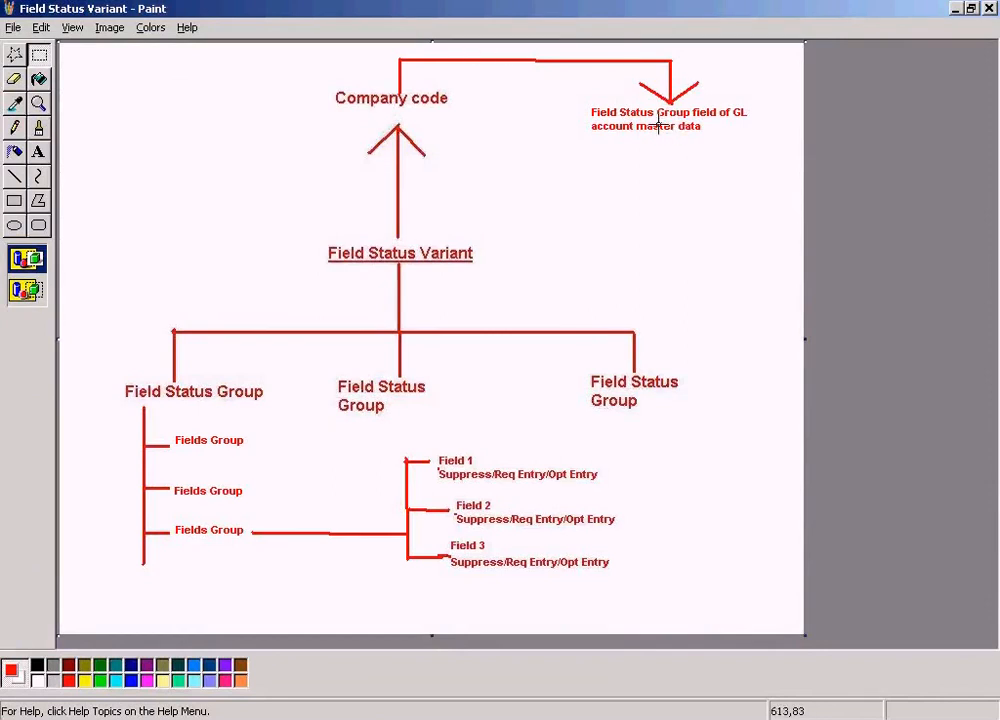
Switch from the Paint diagram back to SAP's Display G/L Account Centrally and close the field status group list.
{"action": "left_click", "coordinate": [335, 718]}
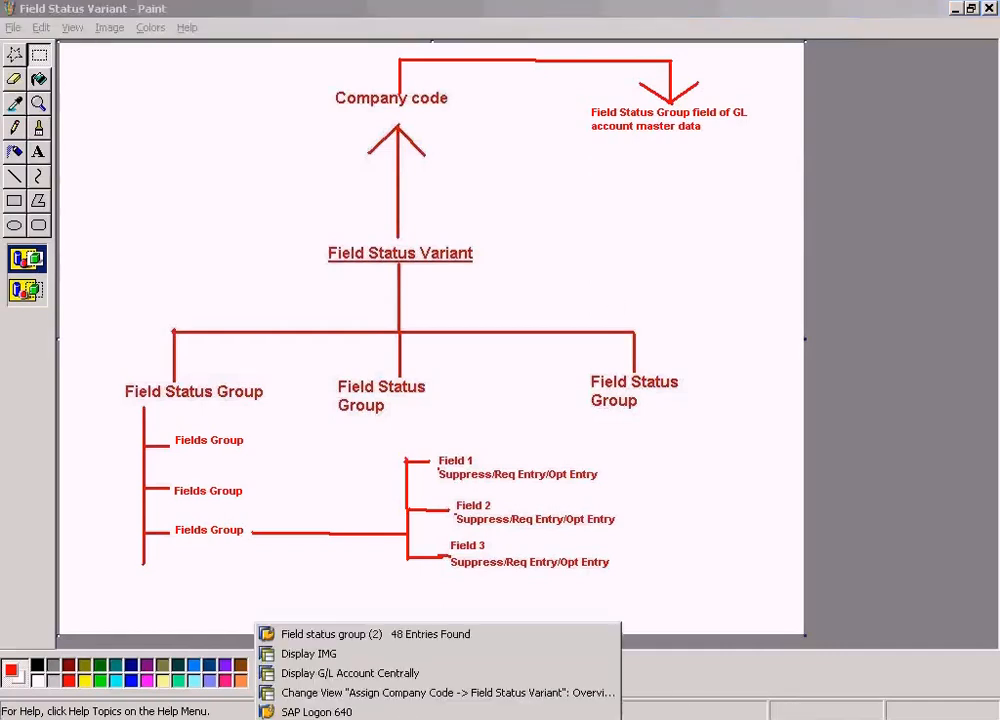
{"action": "left_click", "coordinate": [340, 674]}
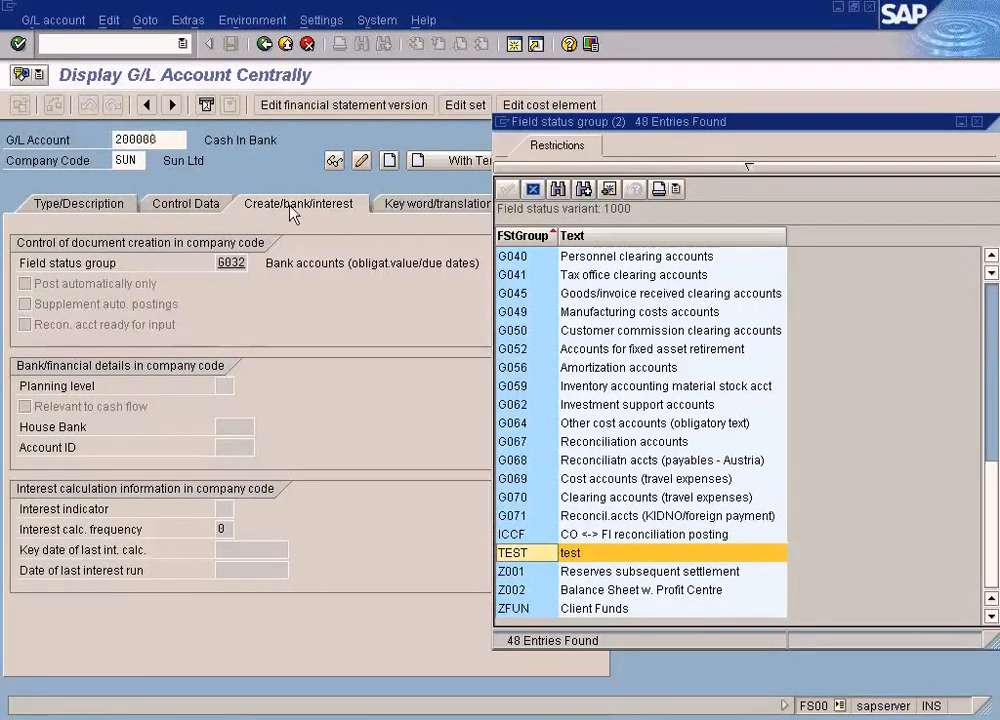
{"action": "left_click", "coordinate": [977, 122]}
Highlight the field status group assigned to the Cash In Bank account.
{"action": "left_click_drag", "start_coordinate": [218, 264], "coordinate": [298, 267]}
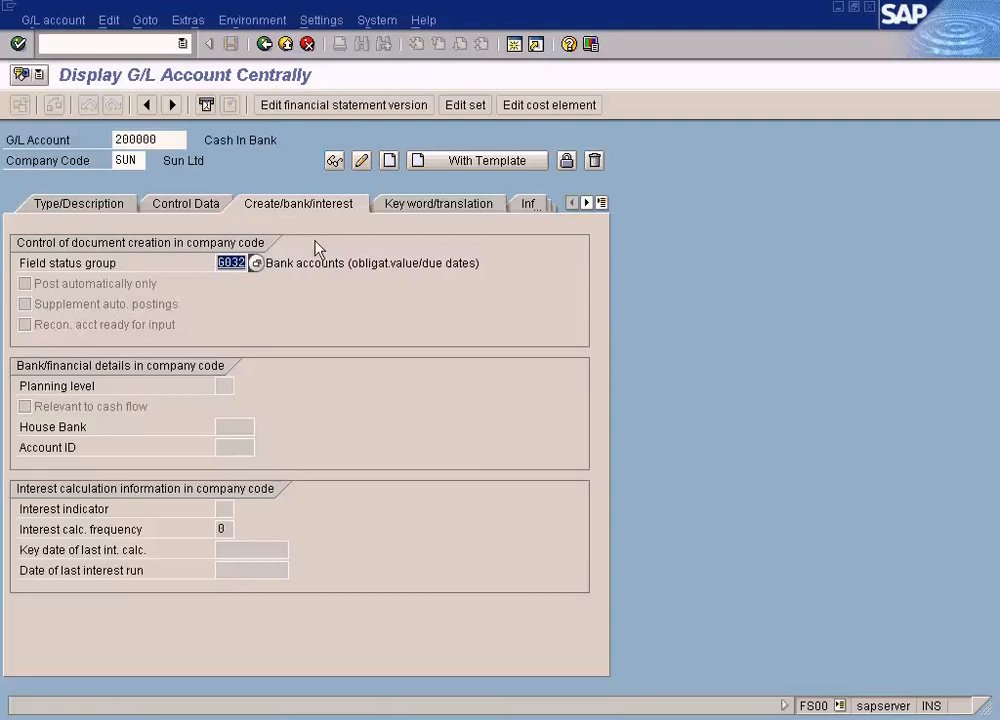
{"action": "left_click", "coordinate": [167, 137]}
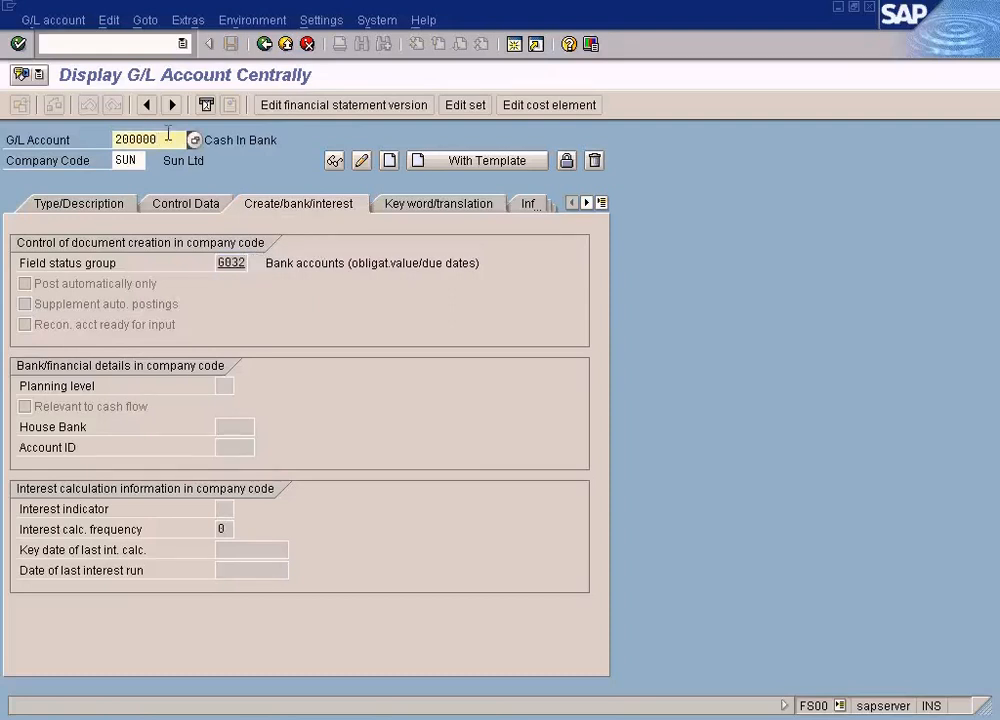
{"action": "left_click", "coordinate": [238, 262]}
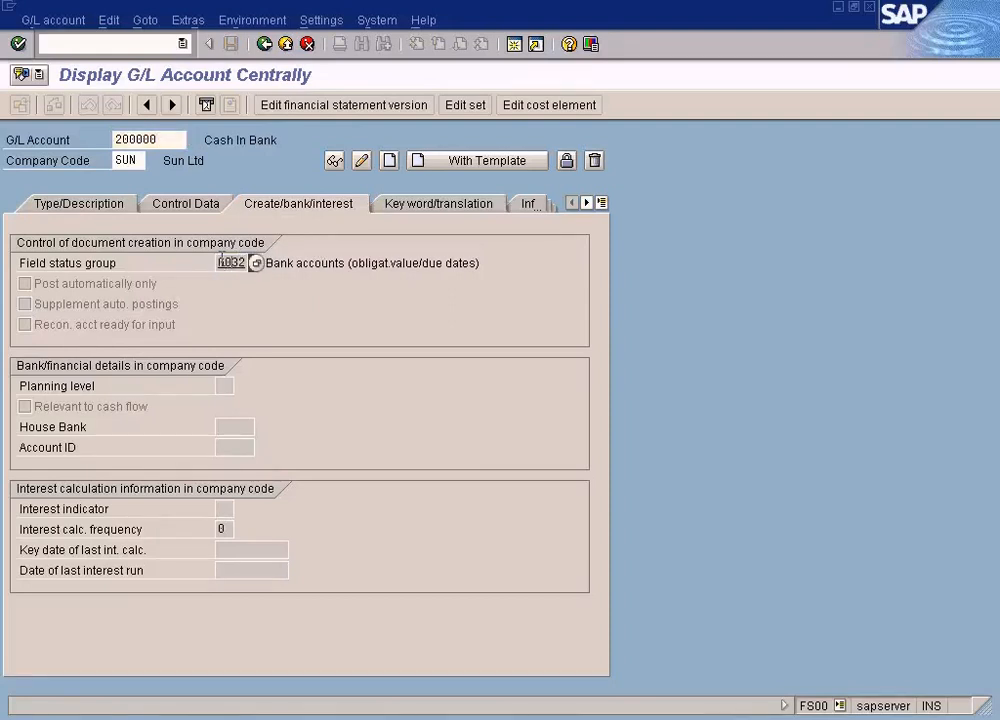
{"action": "left_click_drag", "start_coordinate": [219, 259], "coordinate": [291, 259]}
{"action": "left_click", "coordinate": [293, 258]}
Return from the company code assignment view to the IMG and open the field status groups of variant 1000 under Define Field Status Variants.
{"action": "left_click", "coordinate": [319, 716]}
{"action": "left_click", "coordinate": [324, 694]}
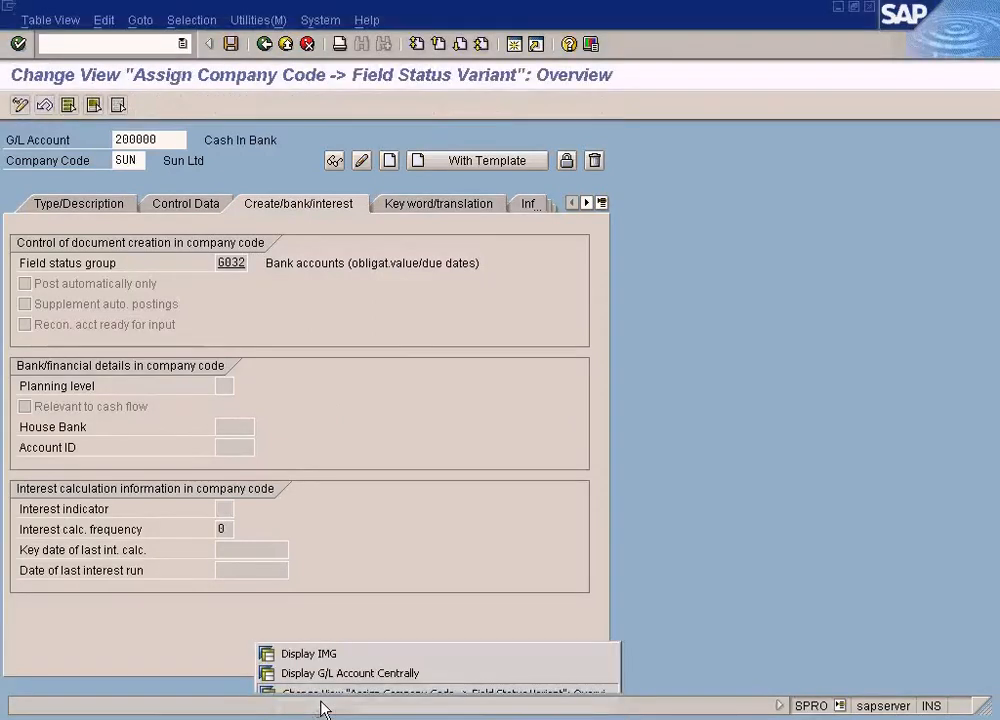
{"action": "left_click", "coordinate": [266, 45]}
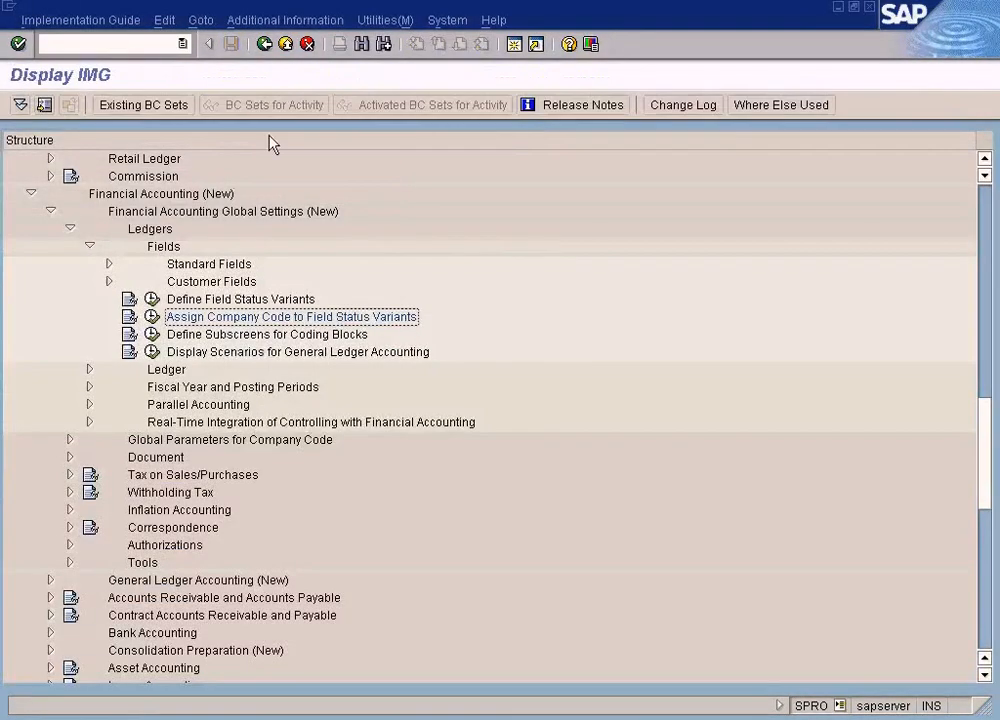
{"action": "left_click", "coordinate": [152, 299]}
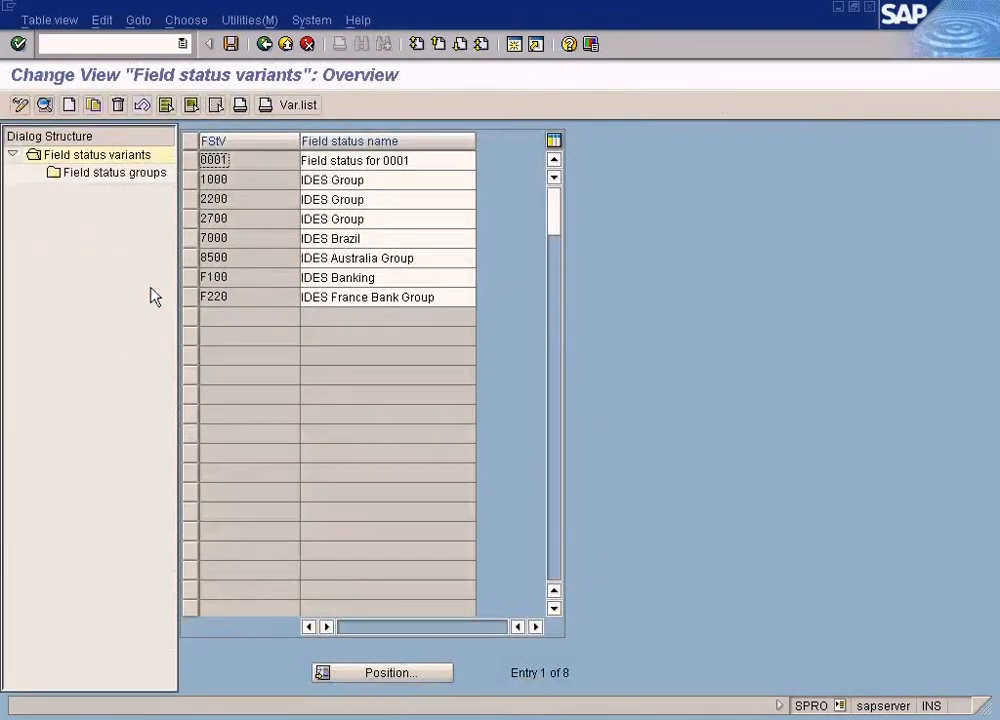
{"action": "left_click", "coordinate": [192, 180]}
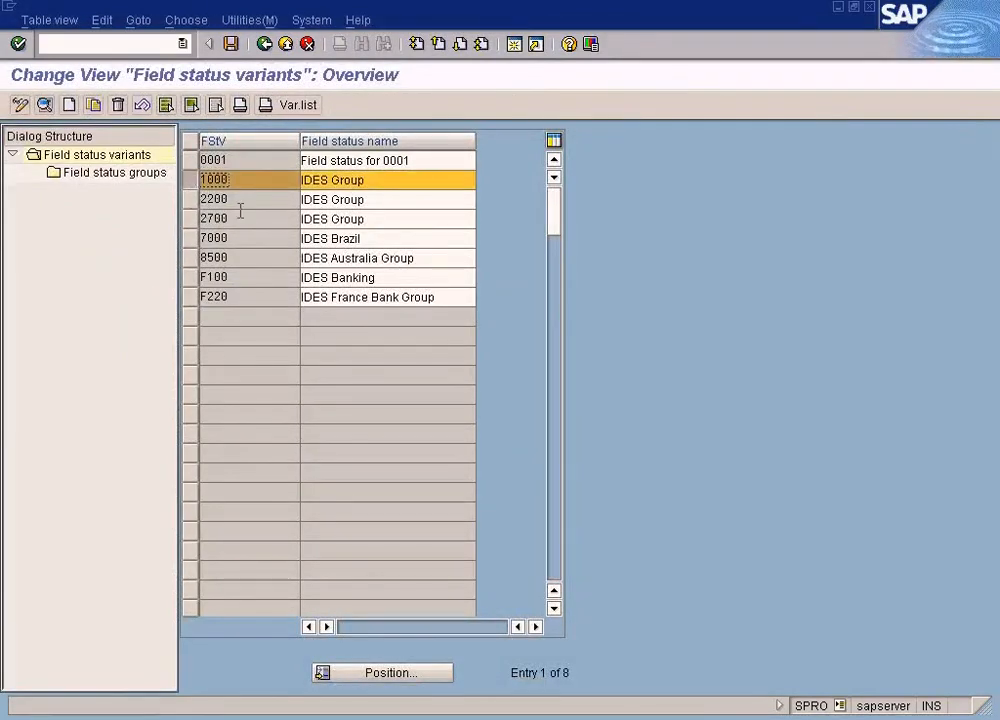
{"action": "double_click", "coordinate": [163, 178]}
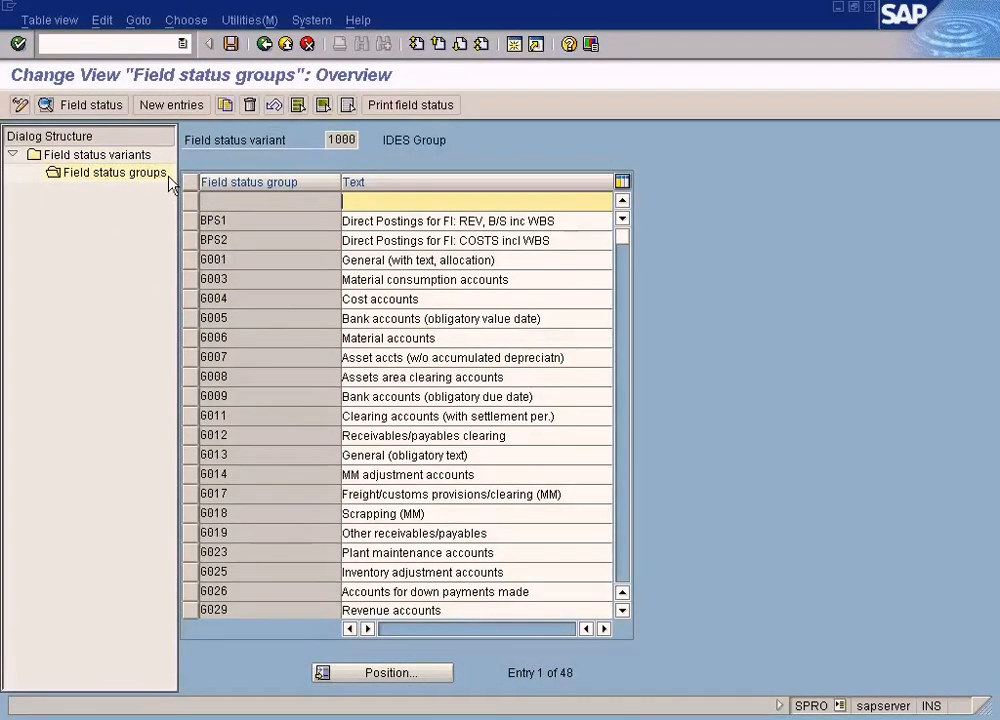
Position the list at field status group G032 and open its Payment transactions field settings.
{"action": "left_click", "coordinate": [375, 673]}
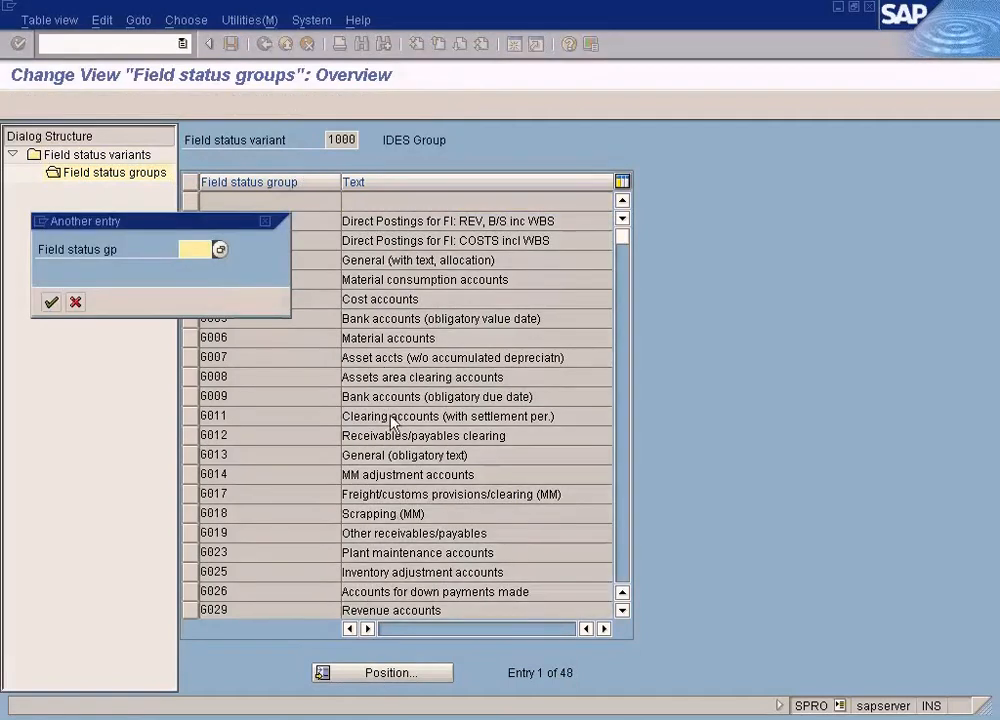
{"action": "type", "text": "6032"}
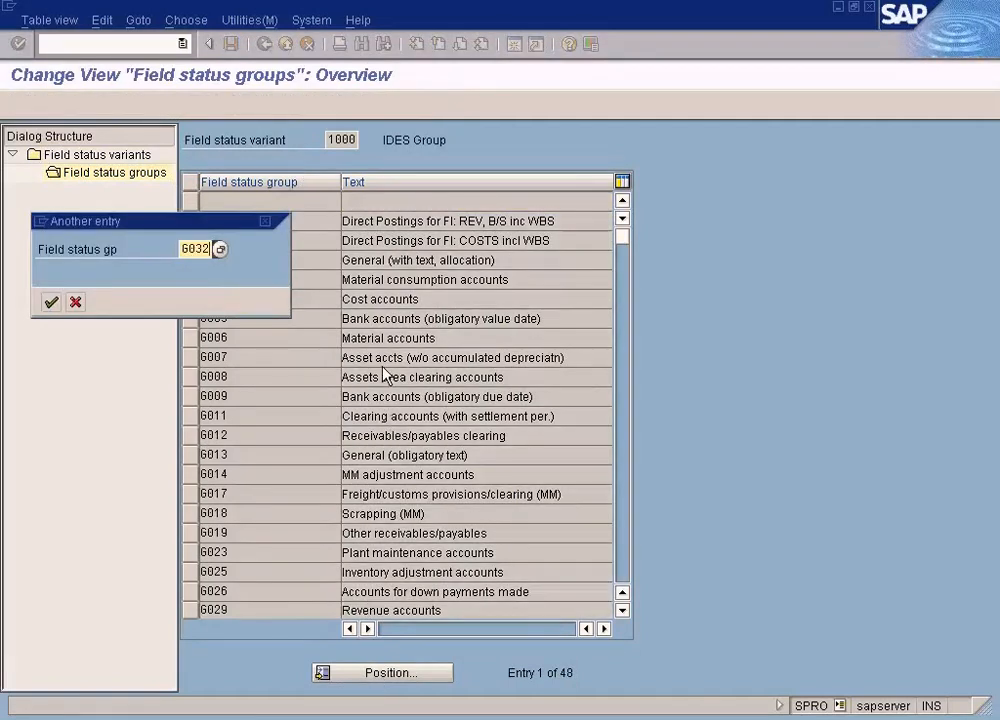
{"action": "key", "text": "Return"}
{"action": "left_click", "coordinate": [394, 203]}
{"action": "double_click", "coordinate": [281, 203]}
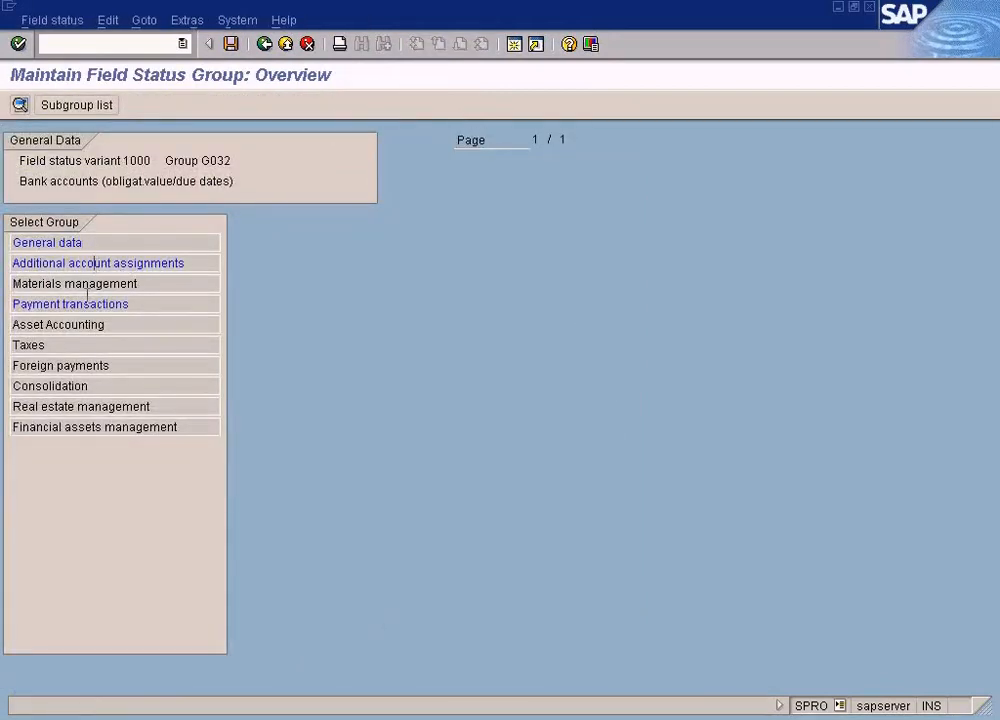
{"action": "double_click", "coordinate": [122, 305]}
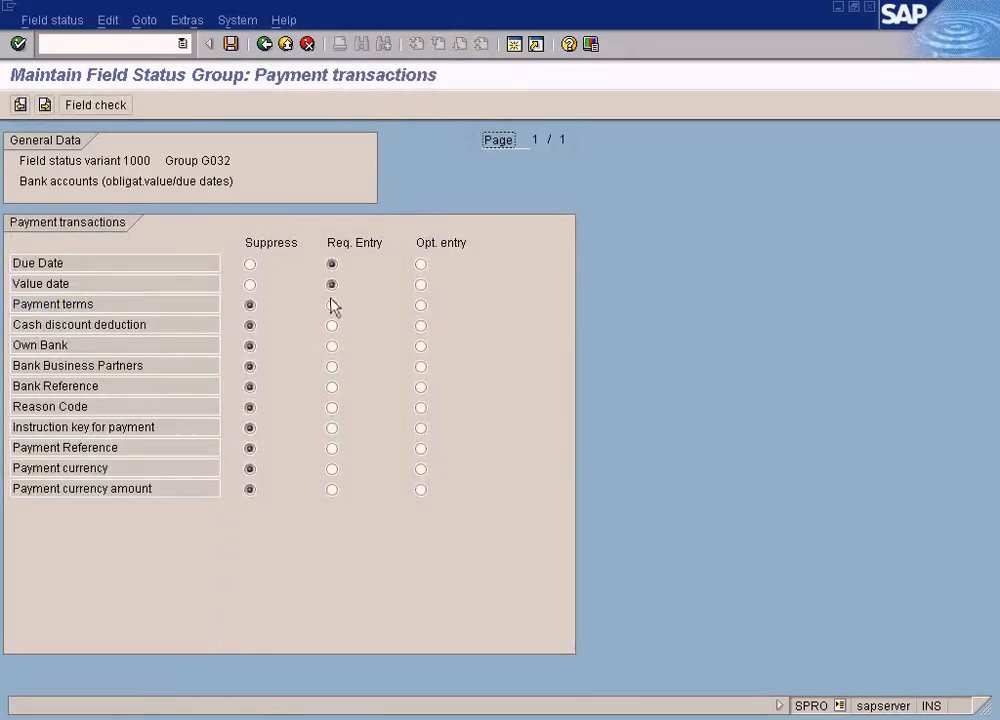
Return to Display G/L Account Centrally and start transaction FB50 in a new session.
{"action": "left_click", "coordinate": [332, 718]}
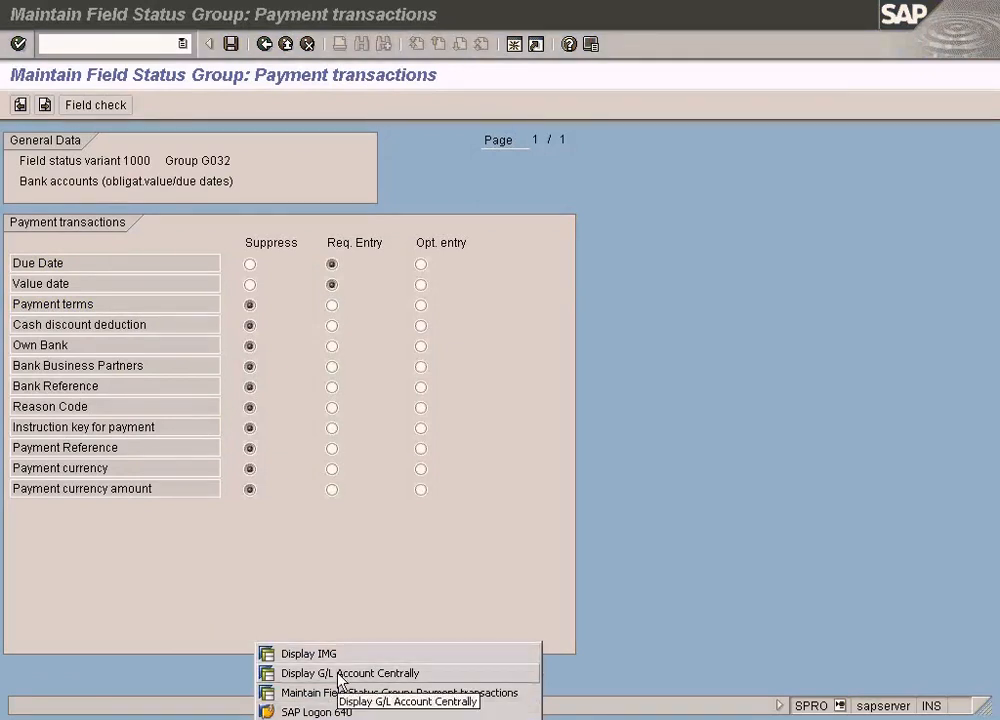
{"action": "left_click", "coordinate": [340, 673]}
{"action": "left_click", "coordinate": [345, 718]}
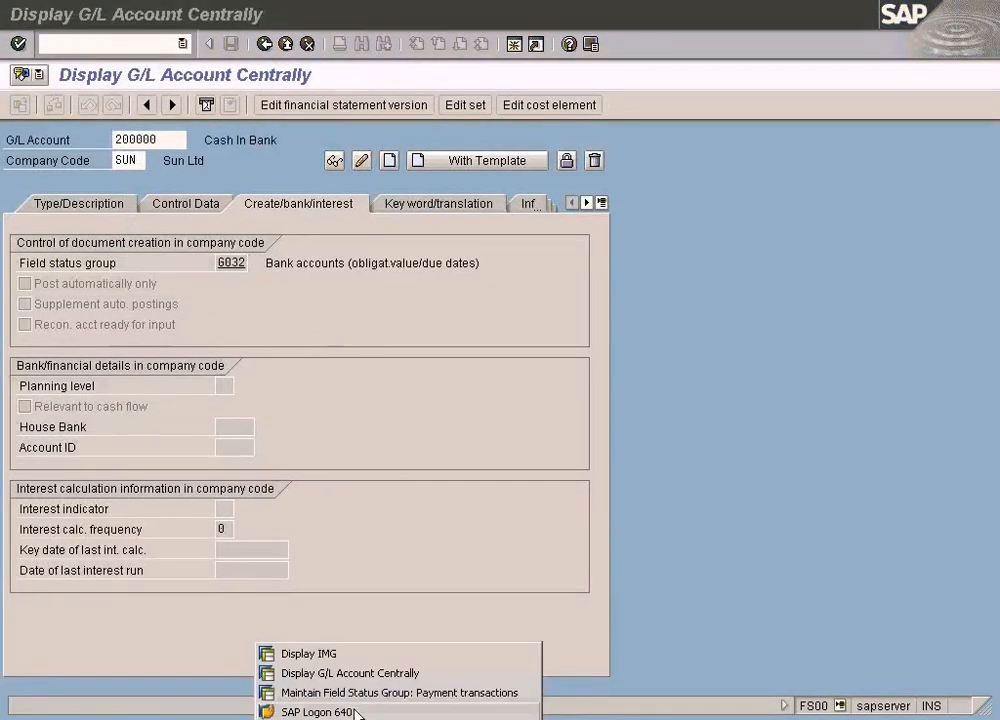
{"action": "left_click", "coordinate": [564, 610]}
{"action": "left_click", "coordinate": [515, 47]}
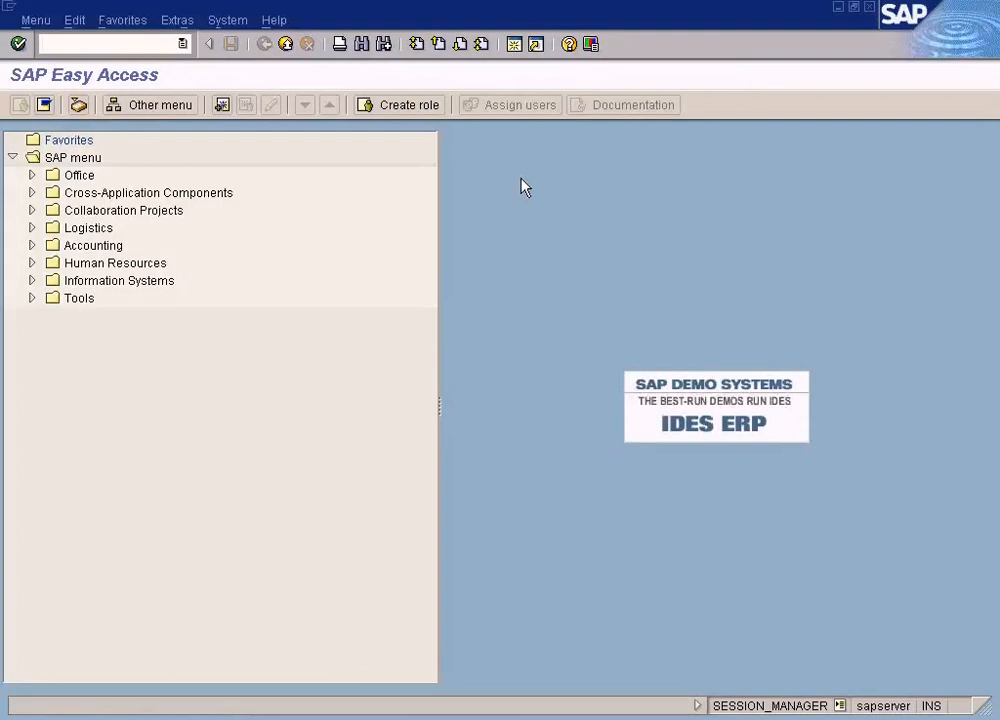
{"action": "type", "text": "fb50"}
{"action": "key", "text": "Return"}
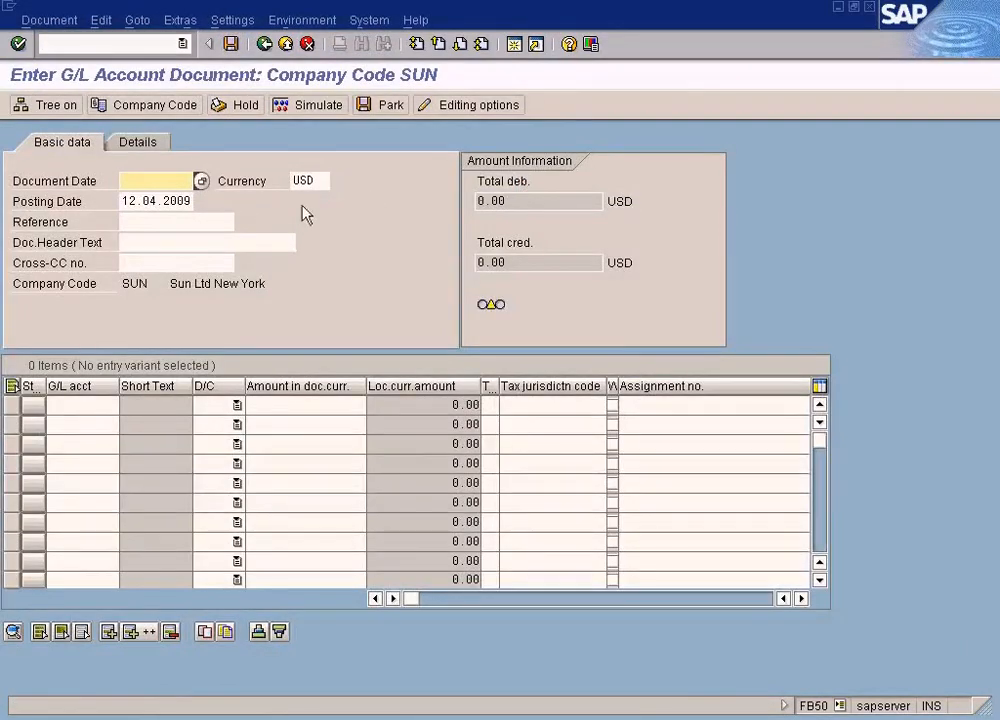
Set the document date to 12.04.2009.
{"action": "left_click", "coordinate": [123, 201]}
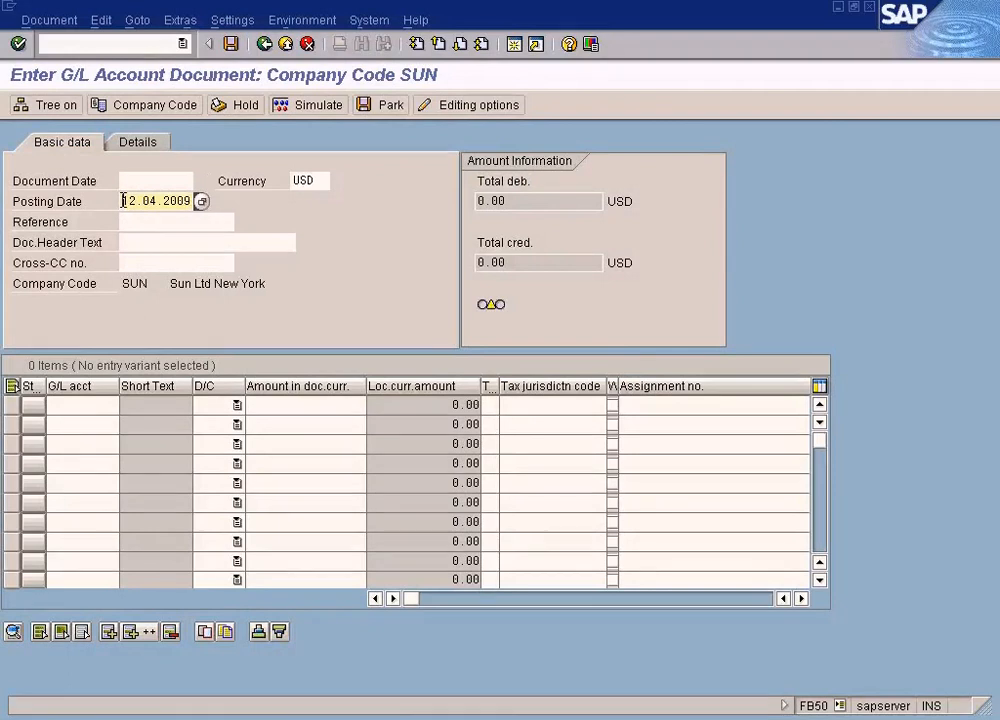
{"action": "left_click", "coordinate": [126, 178]}
{"action": "type", "text": "12.04.2009"}
Enter the first line item as a credit of 100 on the Cash In Bank account, picked from the company code's G/L accounts.
{"action": "left_click", "coordinate": [91, 405]}
{"action": "left_click", "coordinate": [124, 407]}
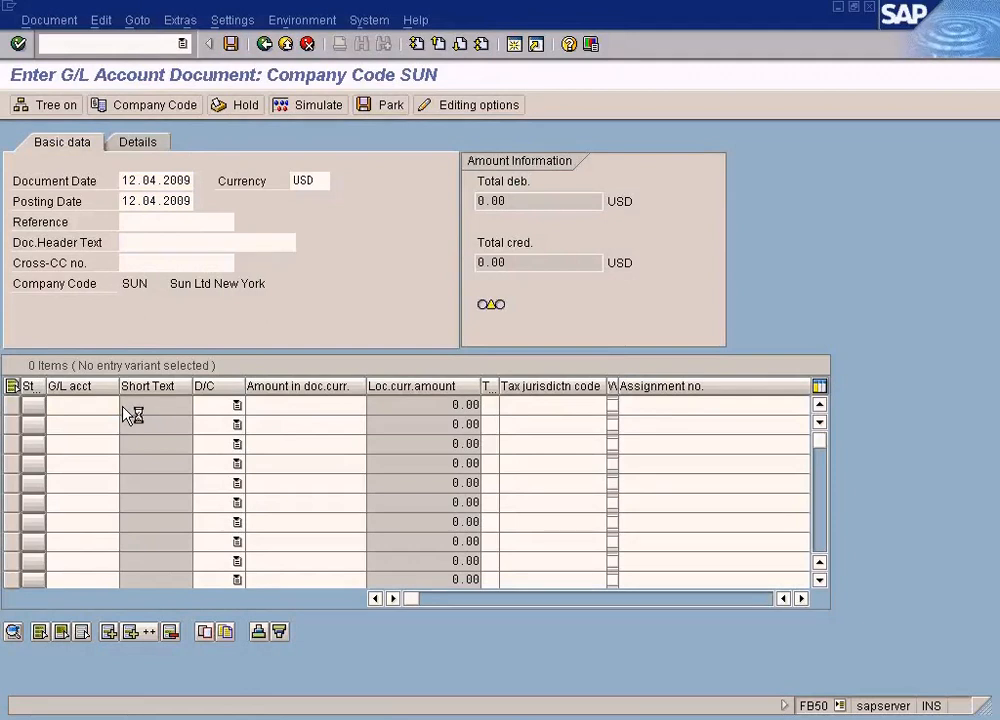
{"action": "left_click", "coordinate": [25, 674]}
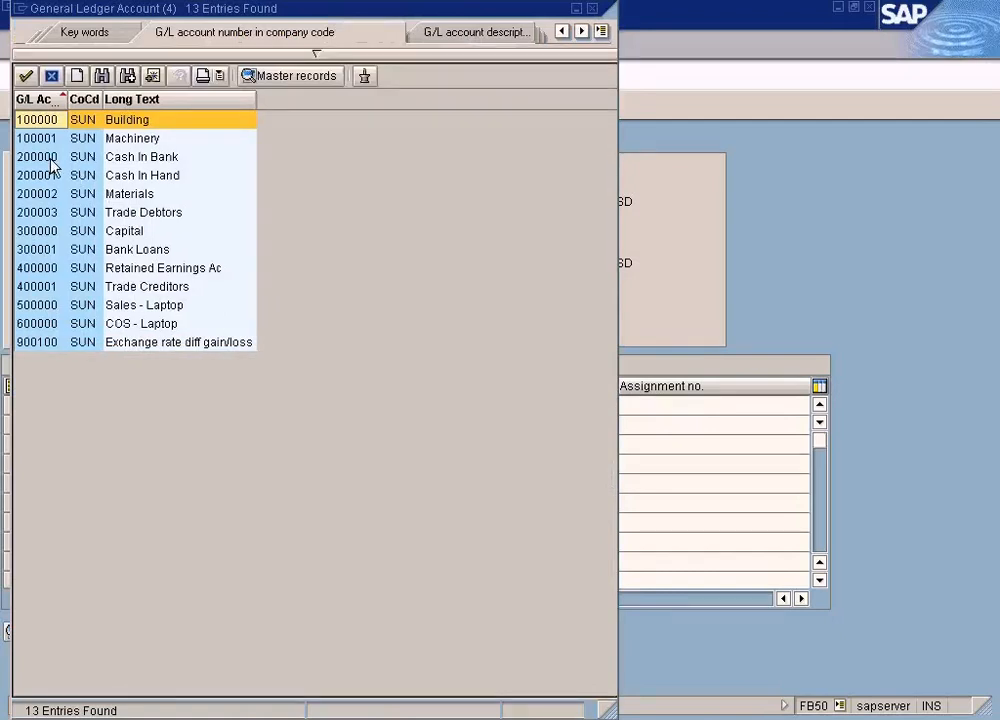
{"action": "double_click", "coordinate": [49, 157]}
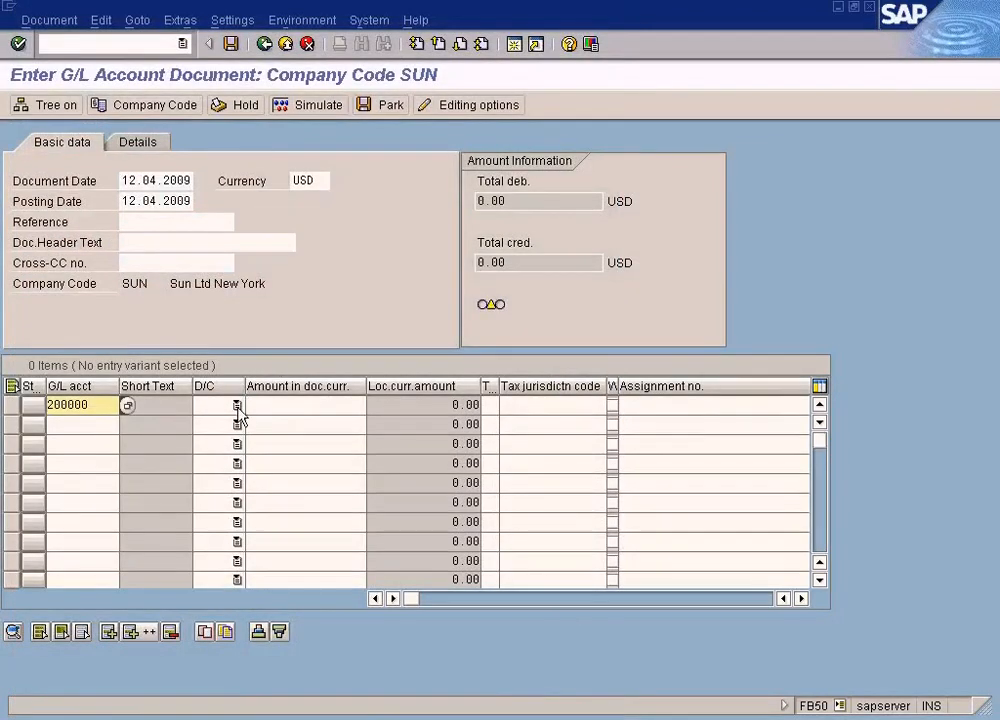
{"action": "left_click", "coordinate": [238, 406]}
{"action": "left_click", "coordinate": [230, 422]}
{"action": "left_click", "coordinate": [275, 406]}
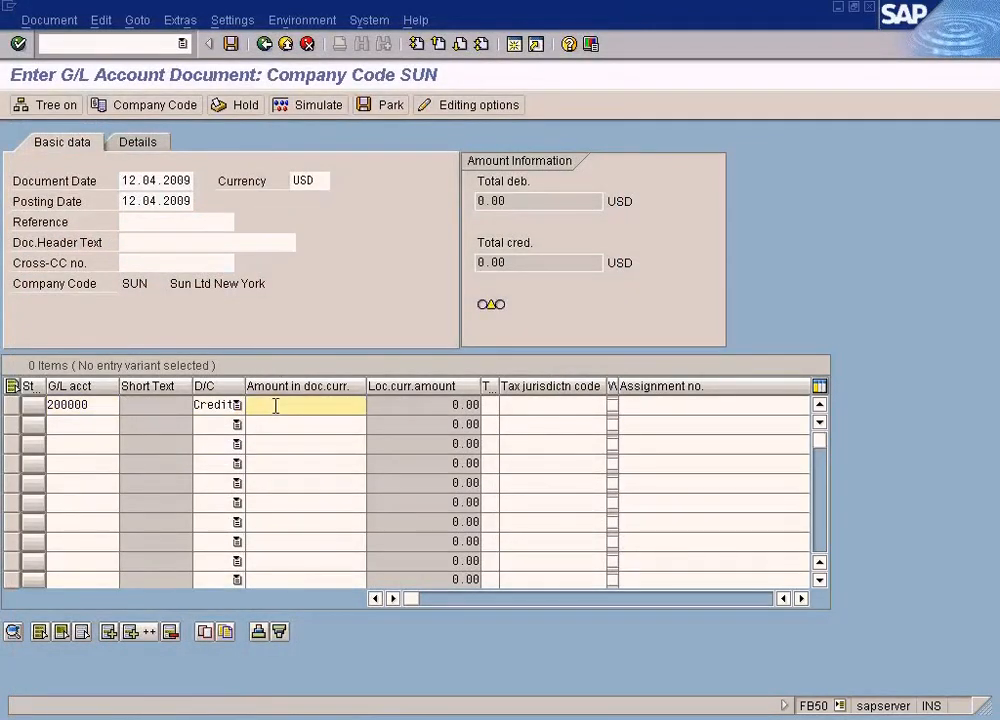
Enter the second line item as a debit of 100 on the Cash In Hand account.
{"action": "left_click", "coordinate": [101, 404]}
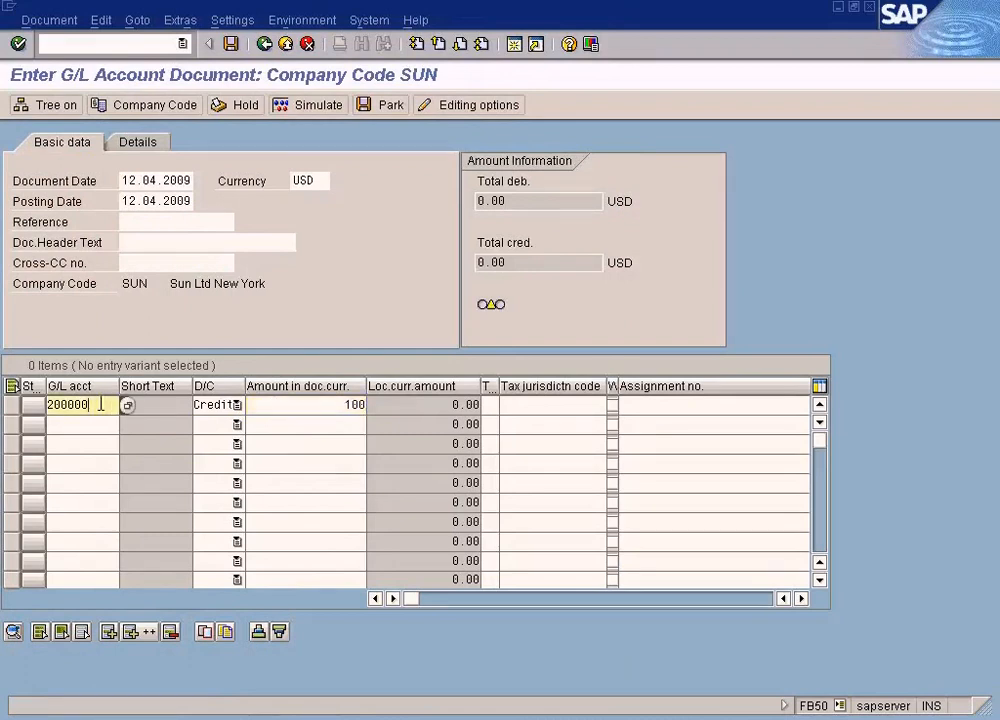
{"action": "double_click", "coordinate": [101, 404]}
{"action": "key", "text": "ctrl+c"}
{"action": "left_click", "coordinate": [80, 424]}
{"action": "key", "text": "ctrl+v"}
{"action": "type", "text": "1"}
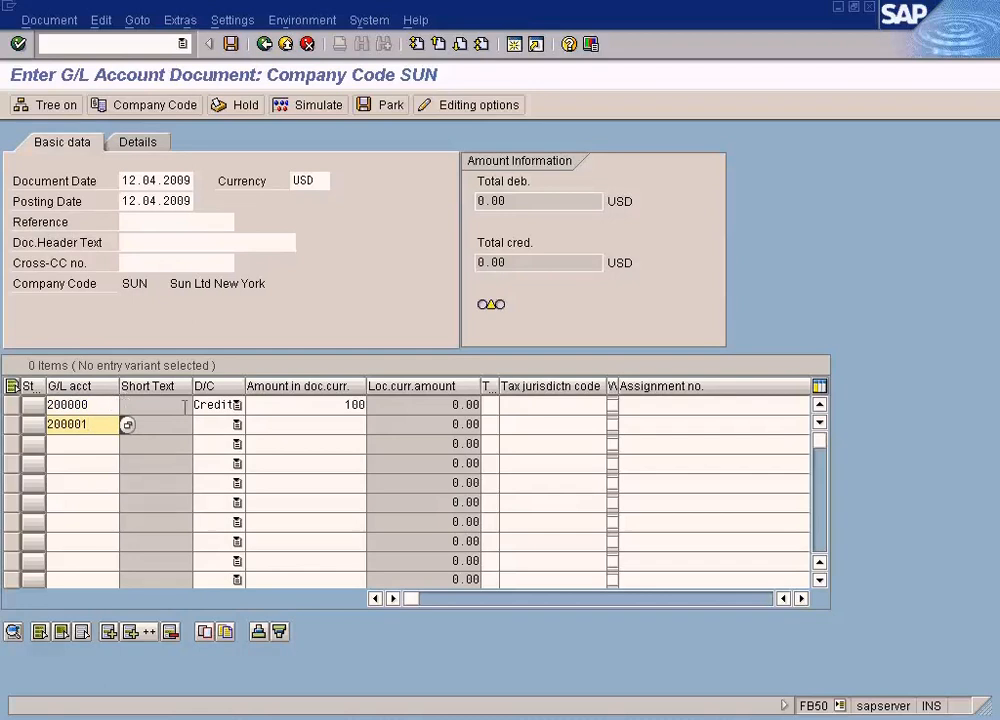
{"action": "left_click", "coordinate": [299, 424]}
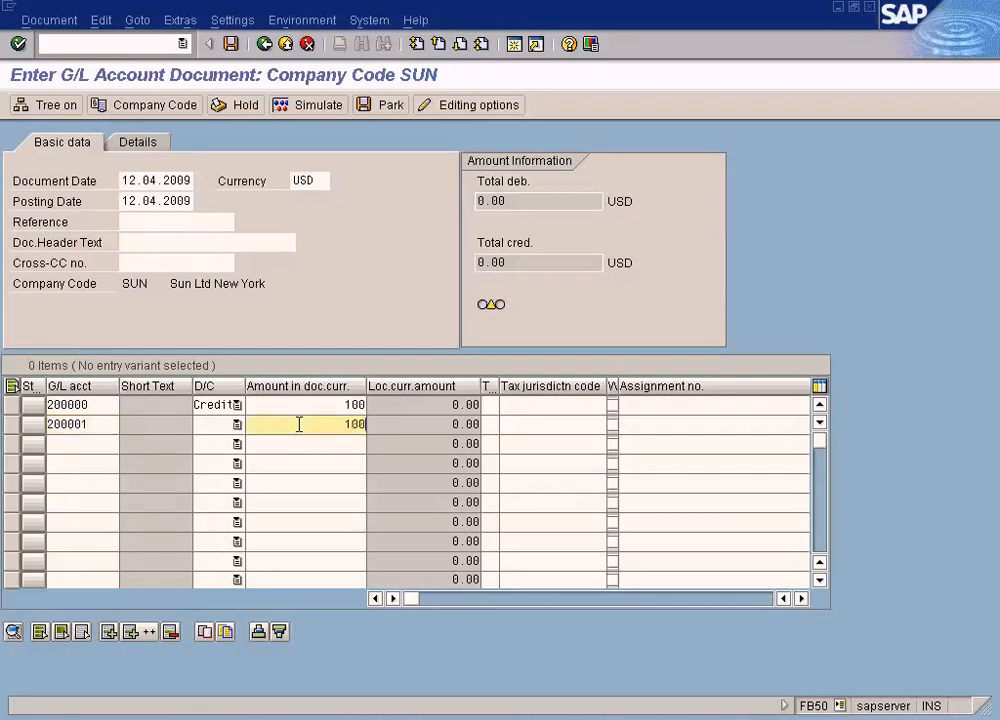
{"action": "key", "text": "shift+Tab"}
{"action": "type", "text": "D"}
Simulate the document, view the resulting message's long text, highlight the field name in it, and close the help.
{"action": "left_click", "coordinate": [334, 114]}
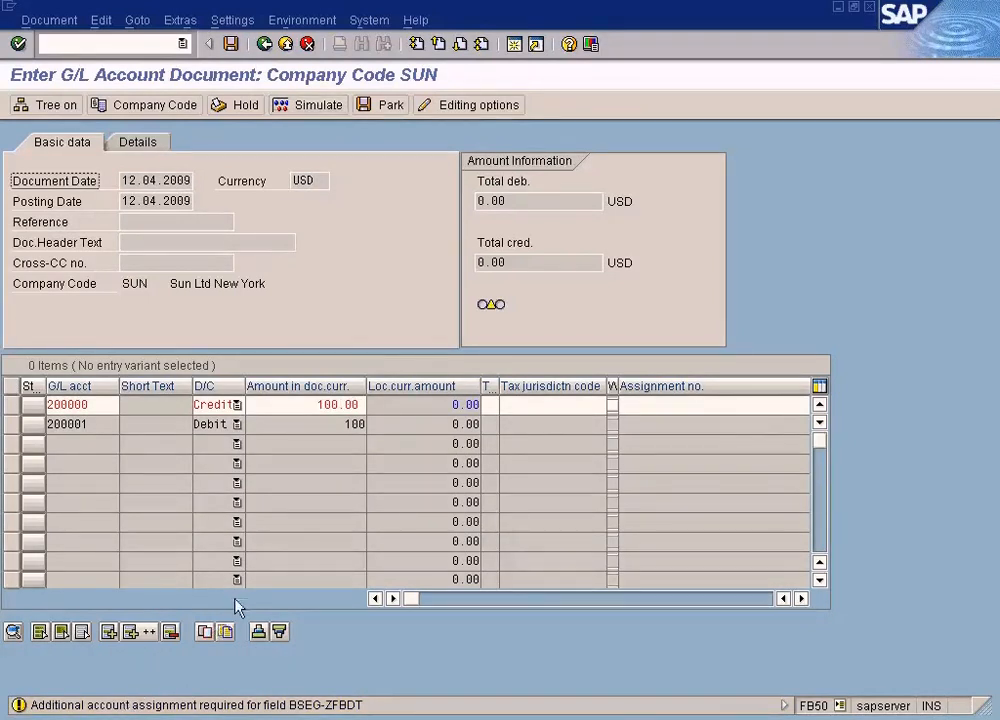
{"action": "left_click", "coordinate": [234, 711]}
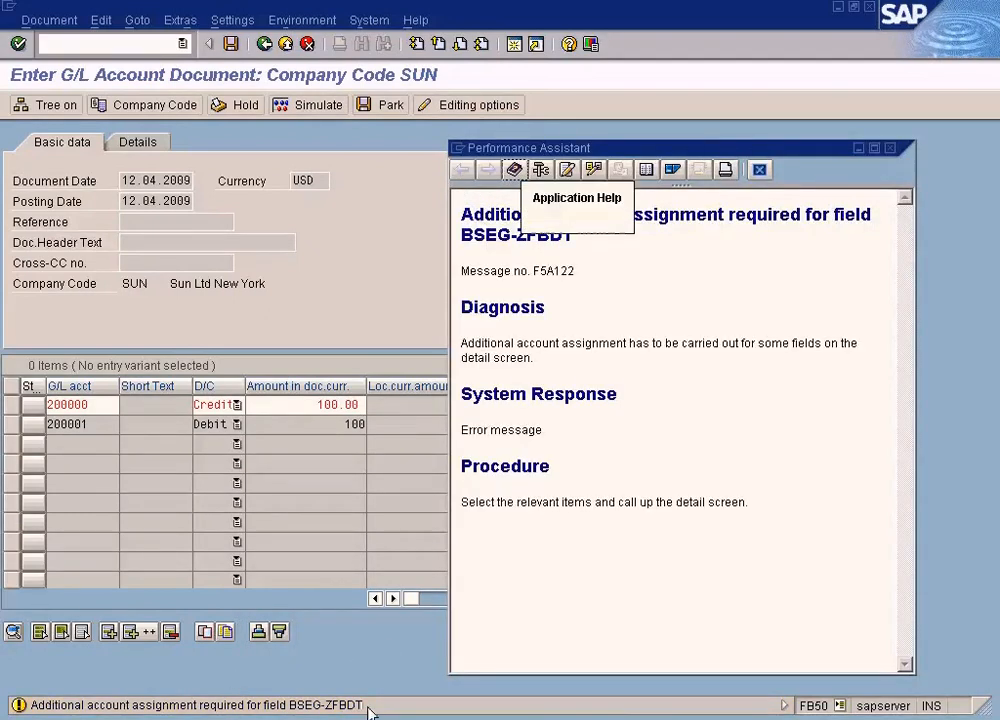
{"action": "left_click_drag", "start_coordinate": [590, 242], "coordinate": [454, 233]}
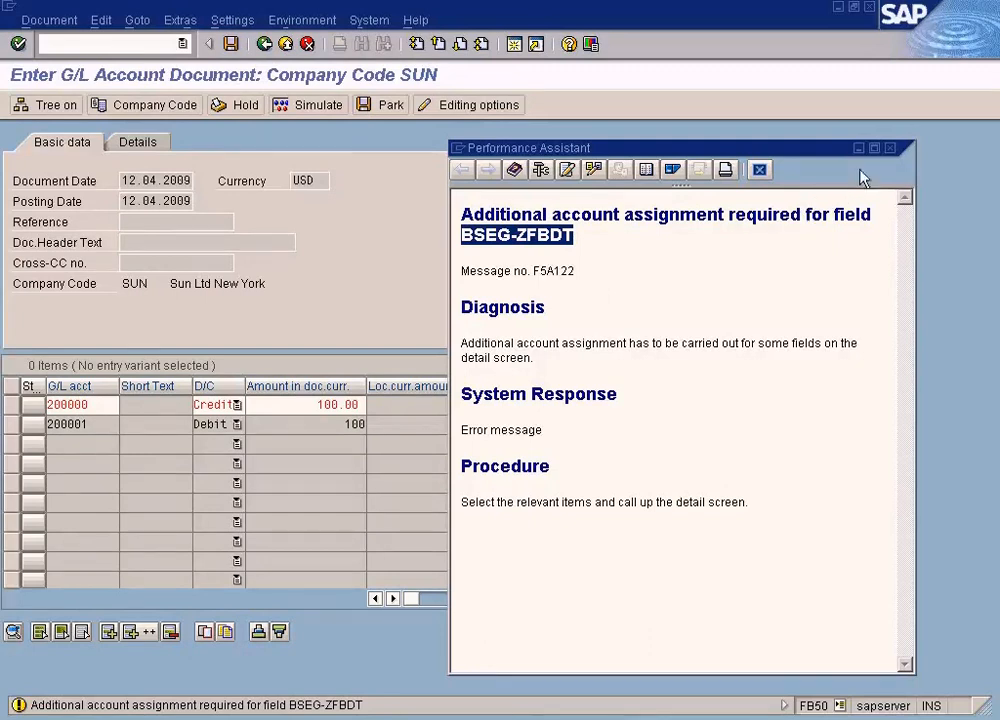
{"action": "left_click", "coordinate": [759, 169]}
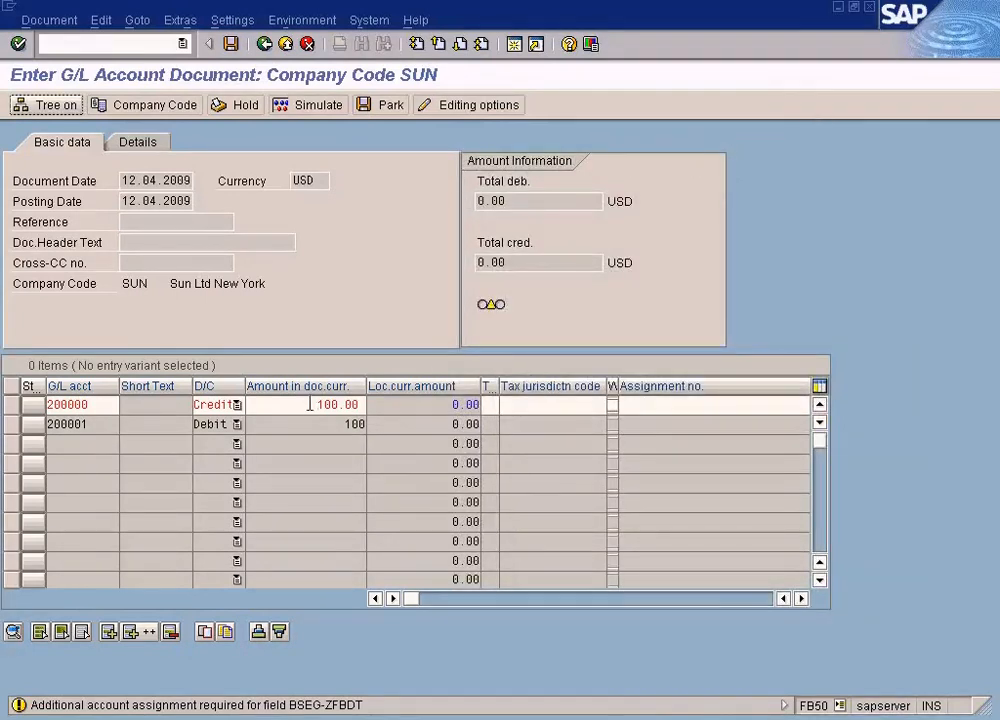
Proceed to correcting the Cash In Bank item and compare its Due on field with the field named in the message help.
{"action": "key", "text": "Return"}
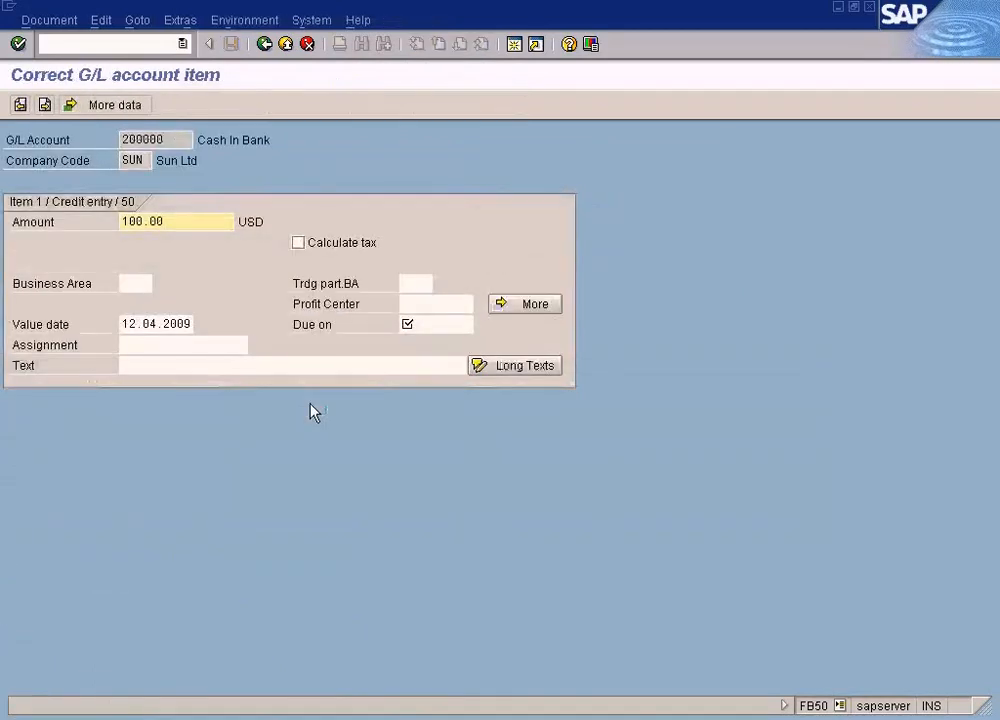
{"action": "left_click", "coordinate": [426, 325]}
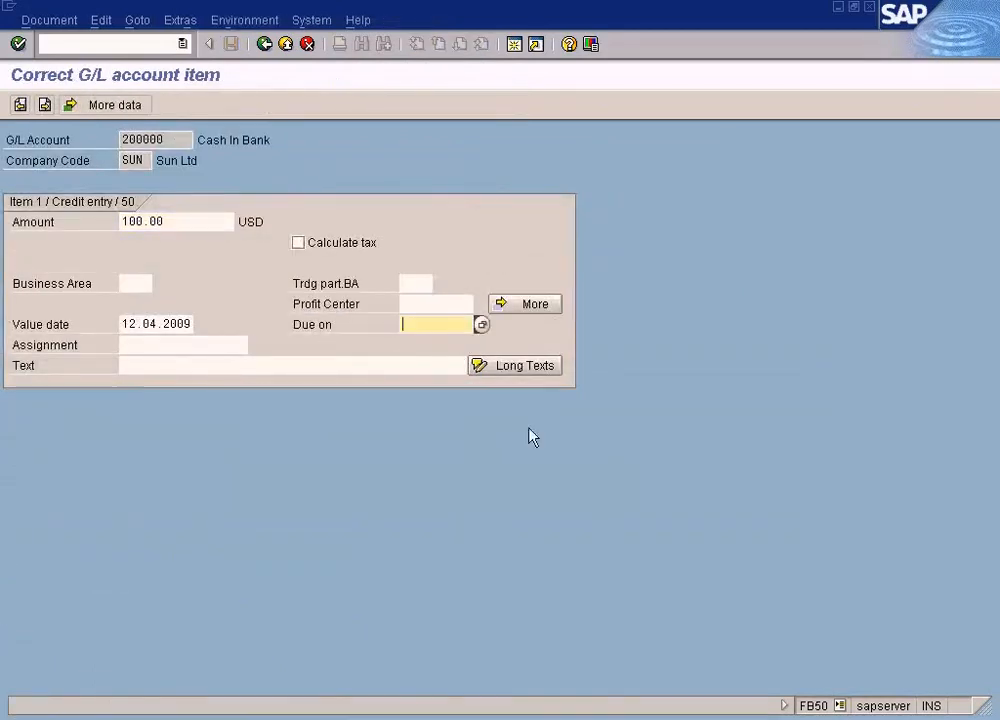
{"action": "left_click", "coordinate": [362, 714]}
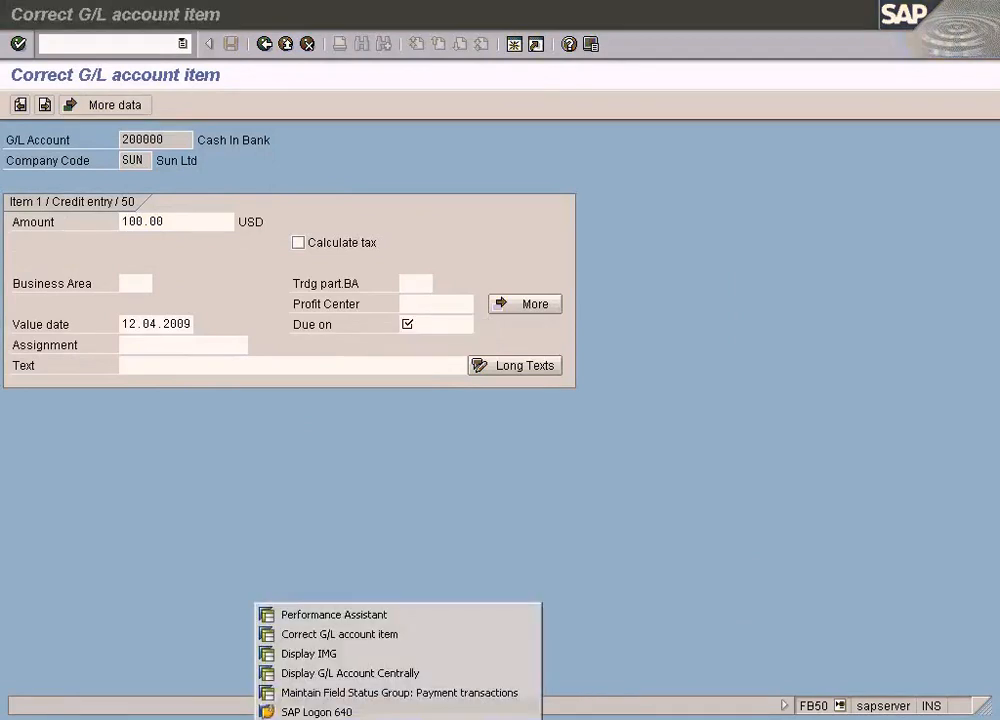
{"action": "left_click", "coordinate": [334, 614]}
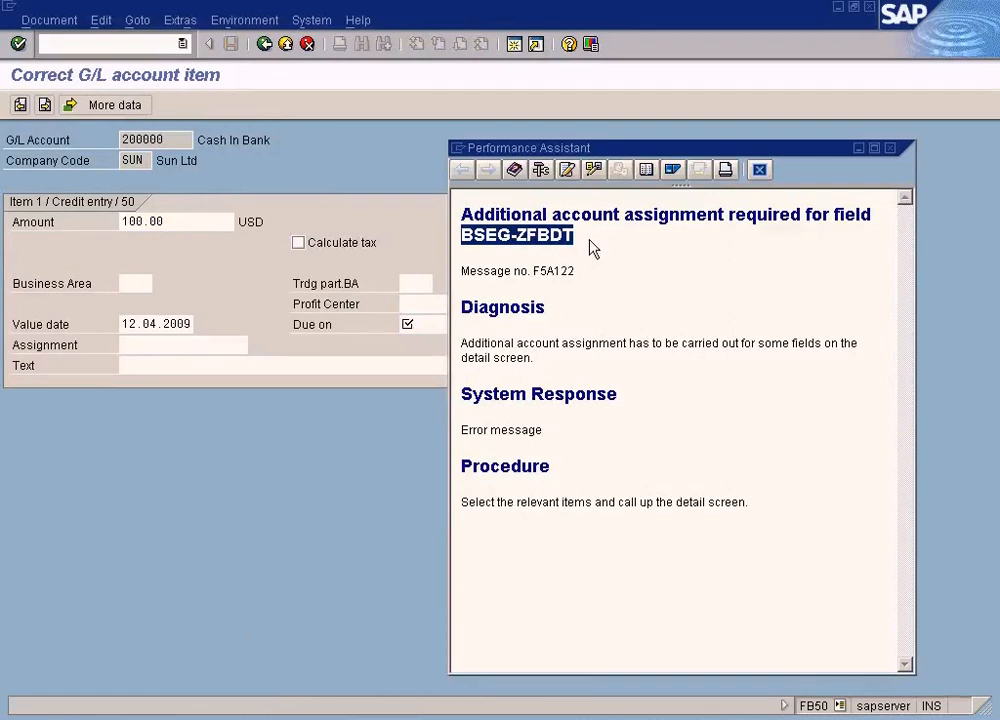
{"action": "left_click", "coordinate": [412, 322]}
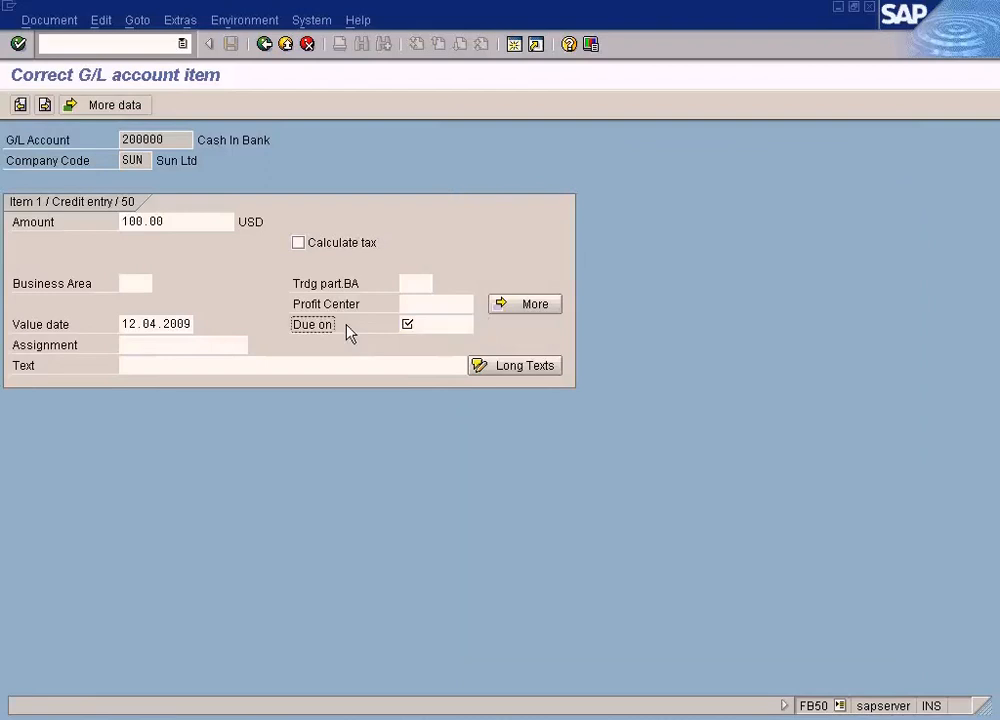
View the technical information for the Due on field and highlight its table name and field name.
{"action": "left_click", "coordinate": [431, 322]}
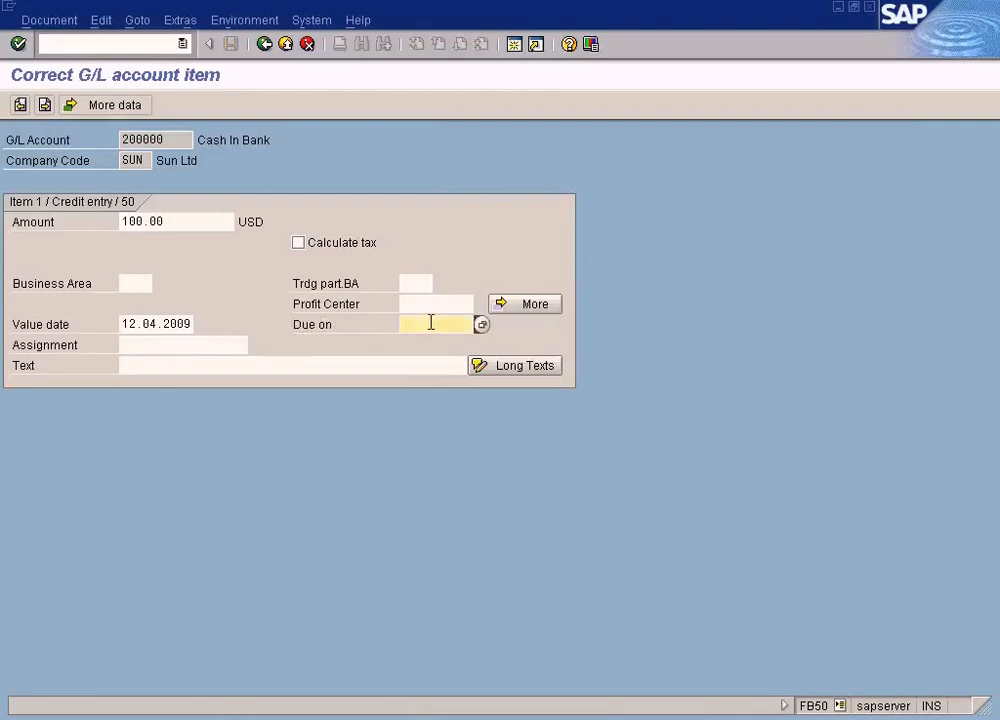
{"action": "key", "text": "F1"}
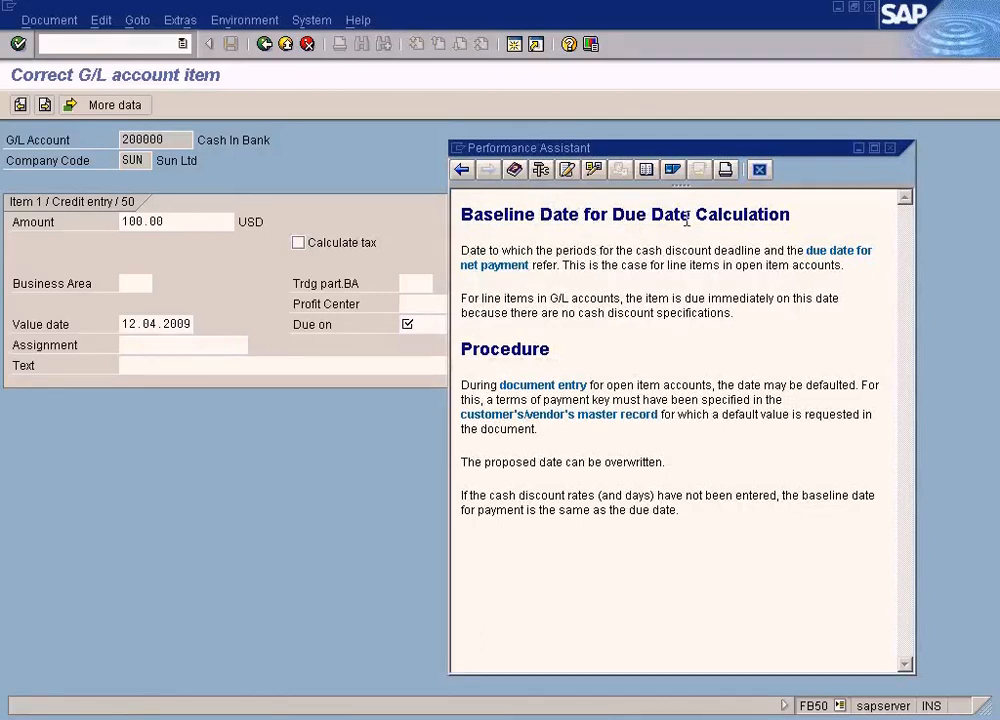
{"action": "left_click", "coordinate": [541, 170]}
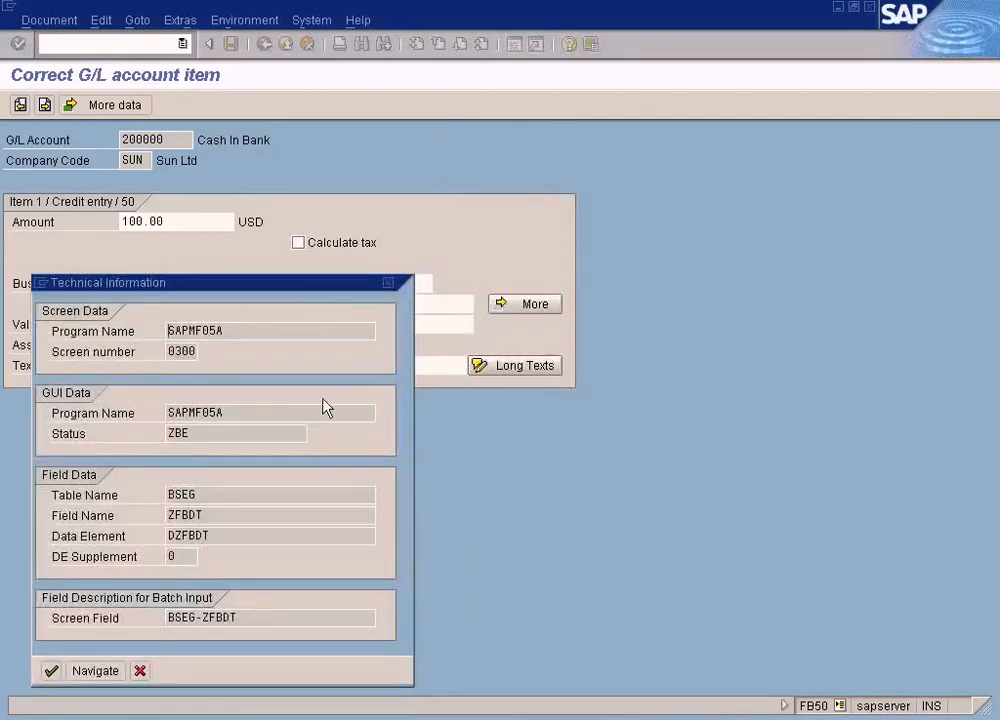
{"action": "double_click", "coordinate": [214, 515]}
{"action": "double_click", "coordinate": [172, 494]}
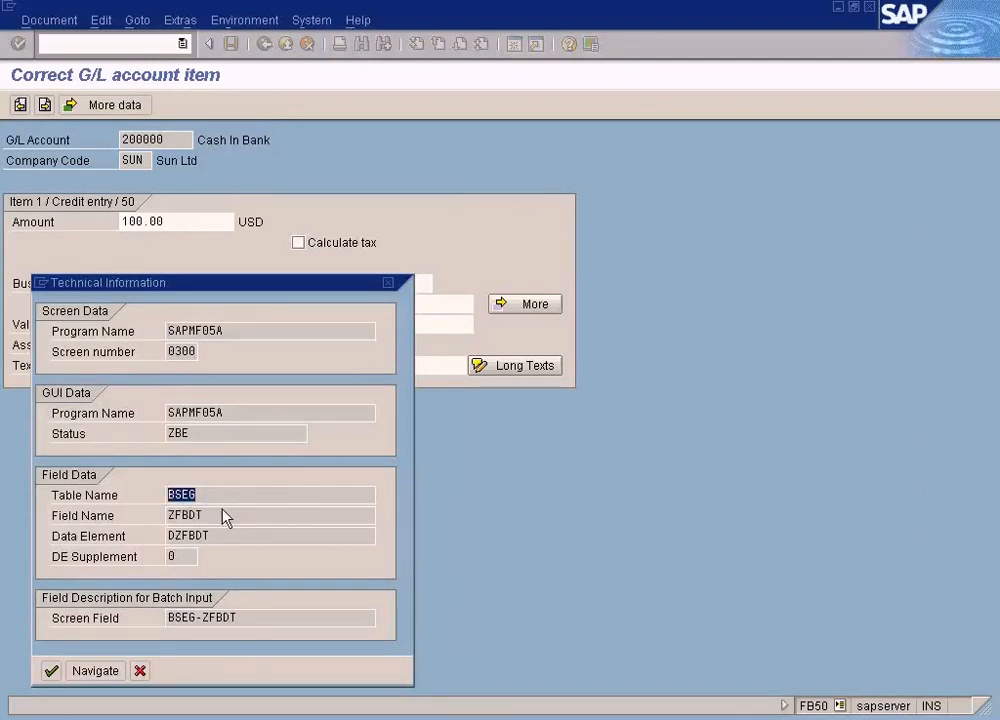
{"action": "left_click_drag", "start_coordinate": [221, 517], "coordinate": [160, 512]}
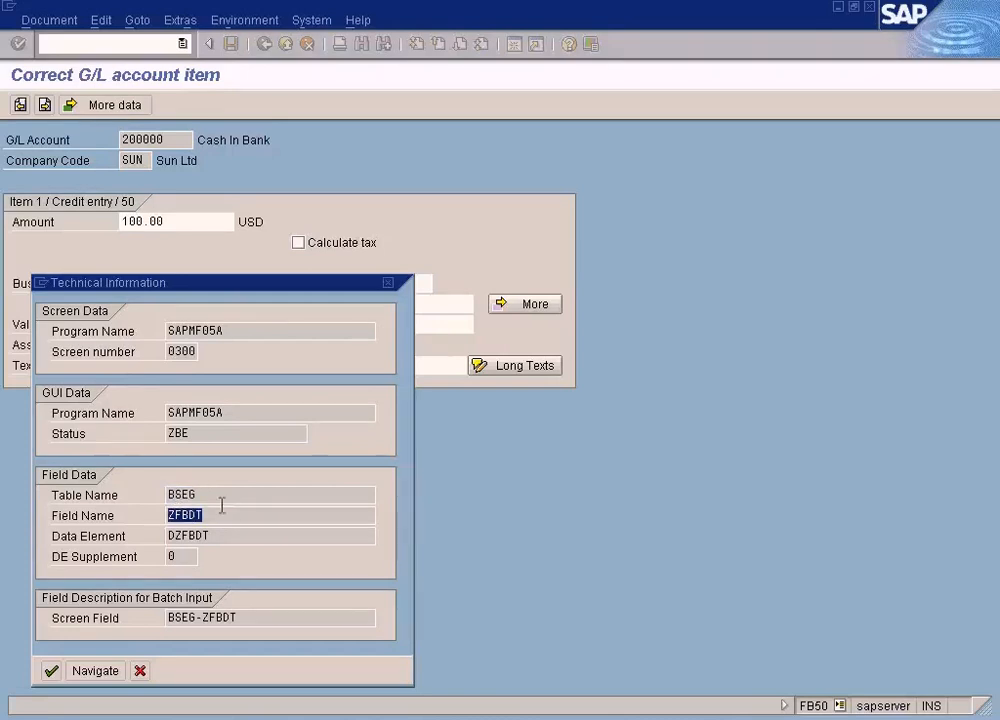
Bring the Due on field's help back into view, and close both the technical information and the help.
{"action": "left_click", "coordinate": [352, 718]}
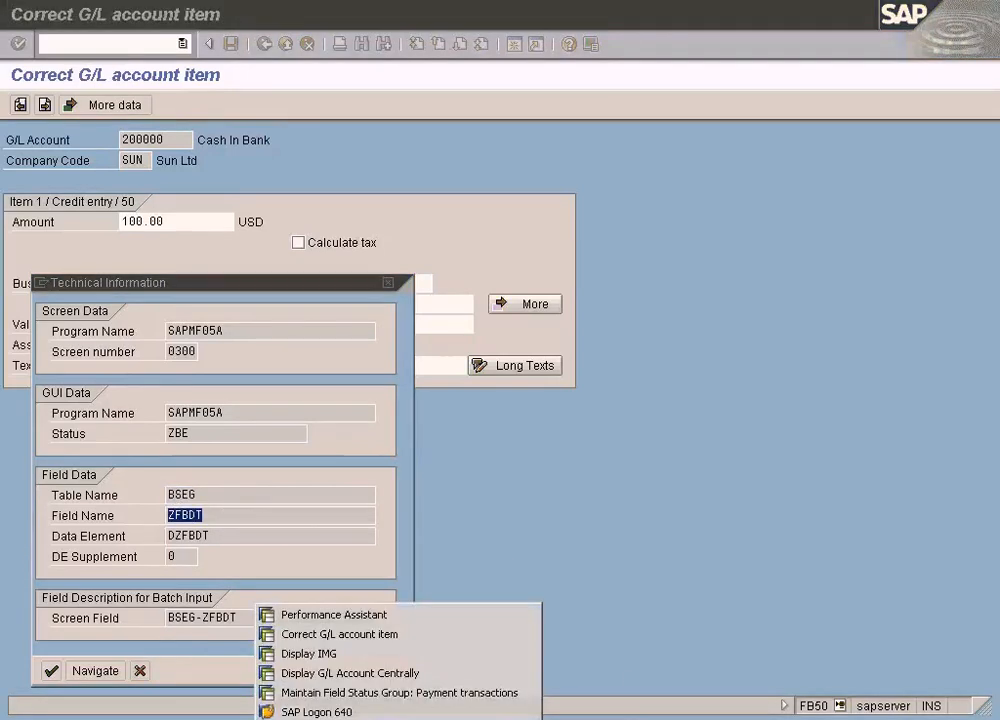
{"action": "left_click", "coordinate": [478, 496]}
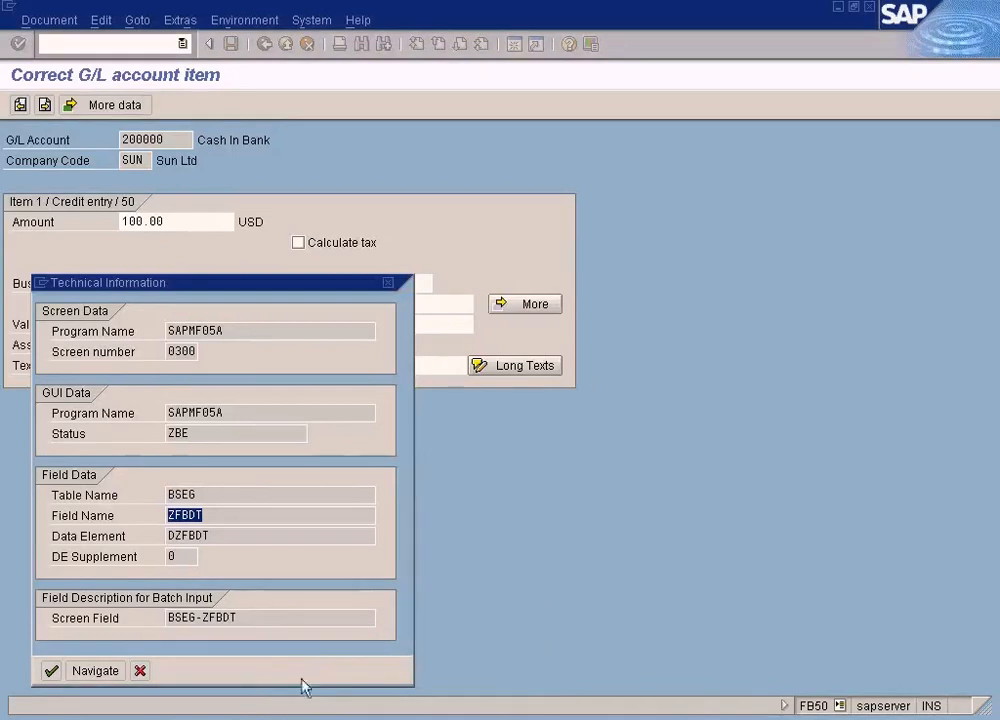
{"action": "left_click", "coordinate": [310, 718]}
{"action": "left_click", "coordinate": [335, 616]}
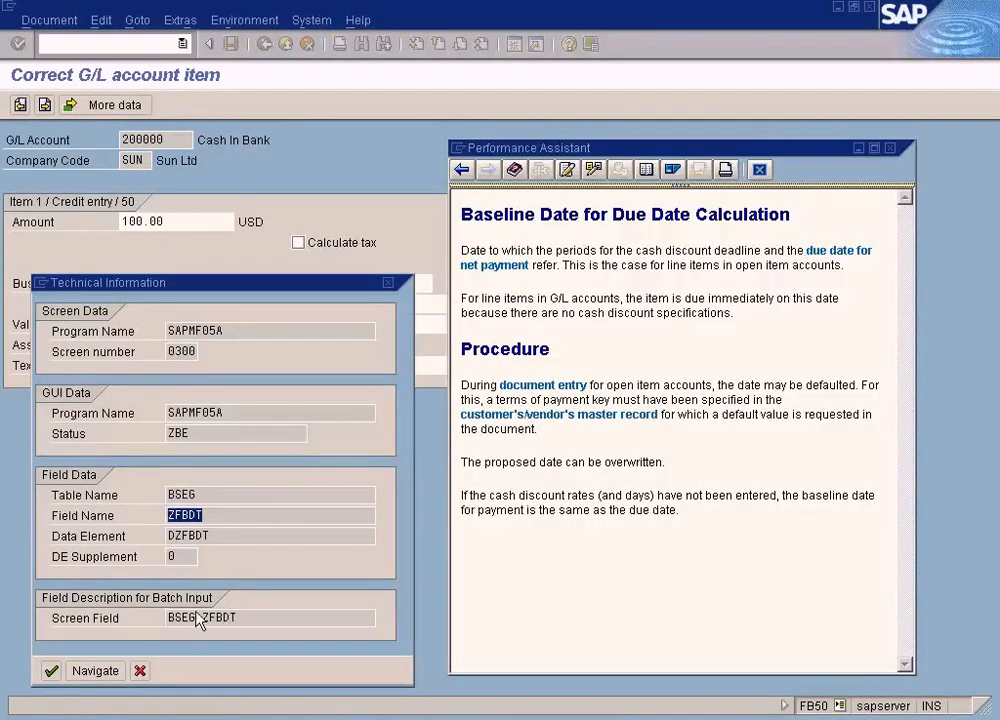
{"action": "left_click", "coordinate": [140, 671]}
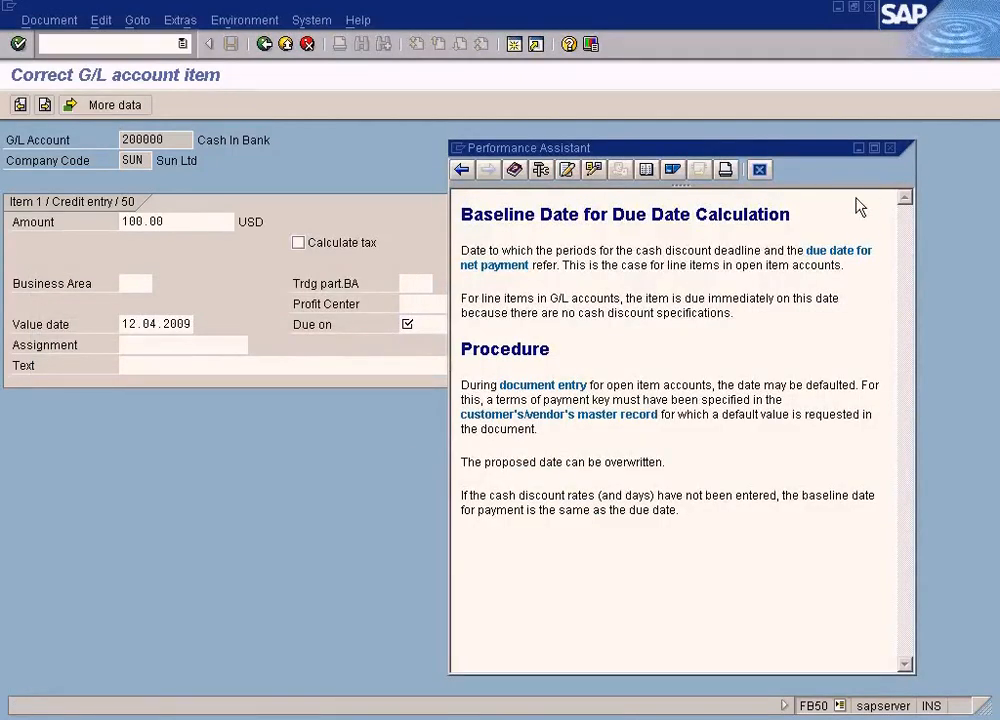
{"action": "left_click", "coordinate": [890, 148]}
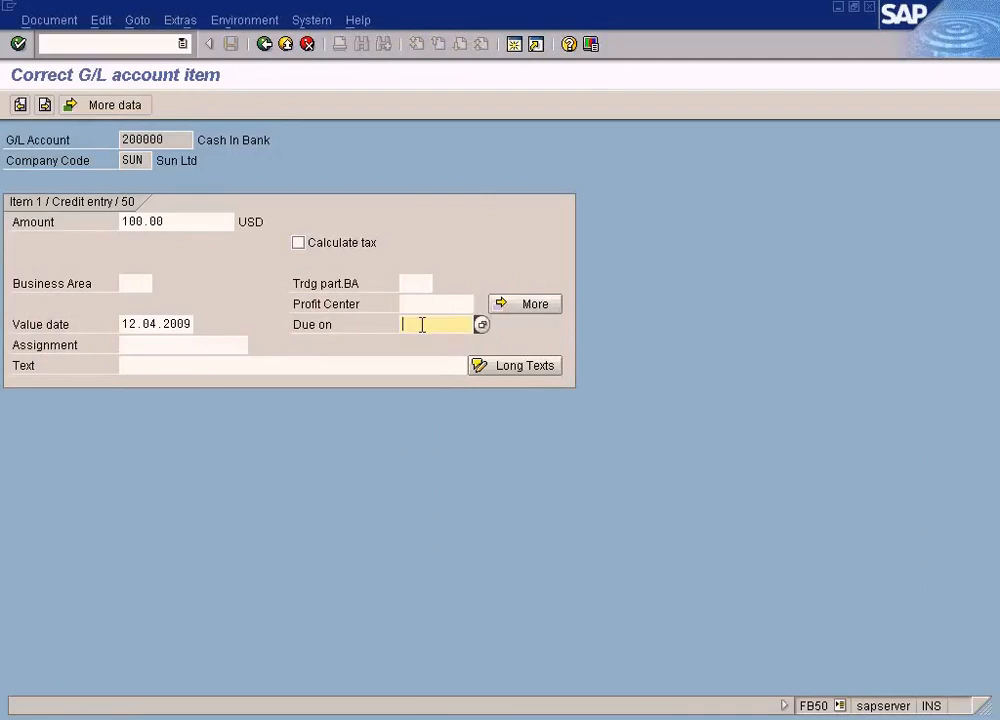
Compare the Due Date setting in field status group G032 with the Cash In Bank item being corrected.
{"action": "left_click", "coordinate": [318, 712]}
{"action": "left_click", "coordinate": [348, 696]}
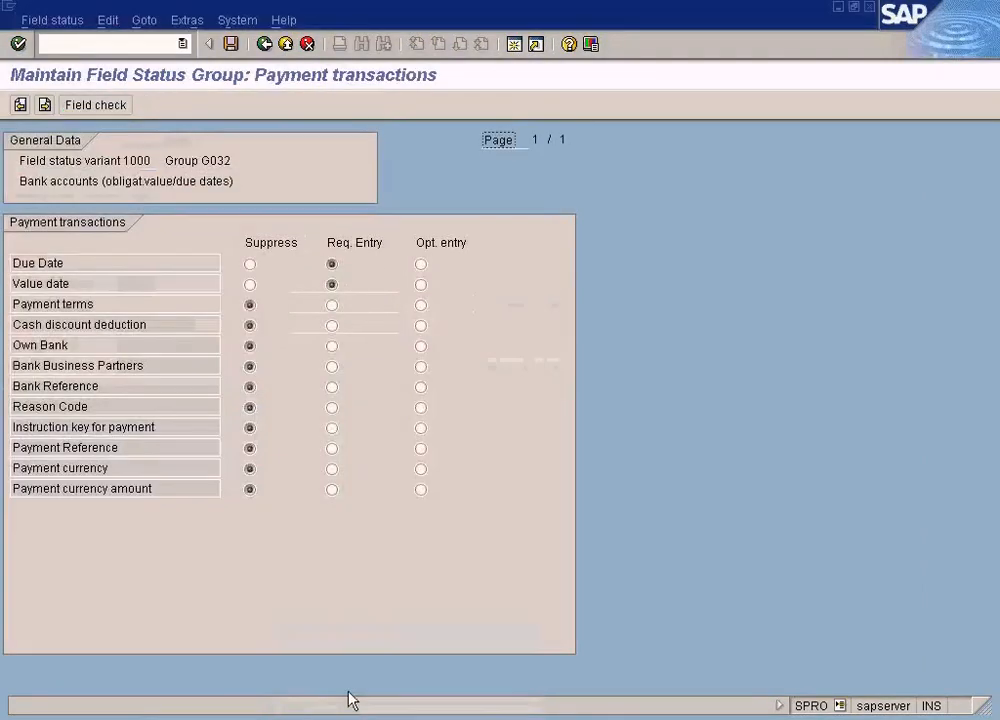
{"action": "left_click", "coordinate": [76, 263]}
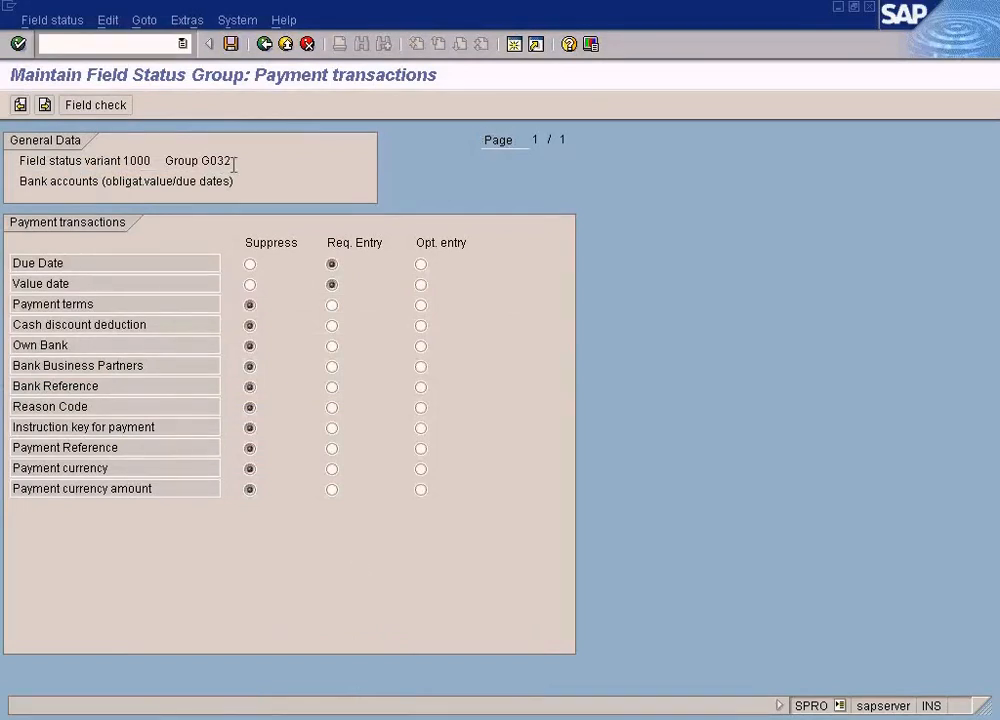
{"action": "key", "text": "alt+Tab"}
{"action": "left_click_drag", "start_coordinate": [172, 142], "coordinate": [84, 142]}
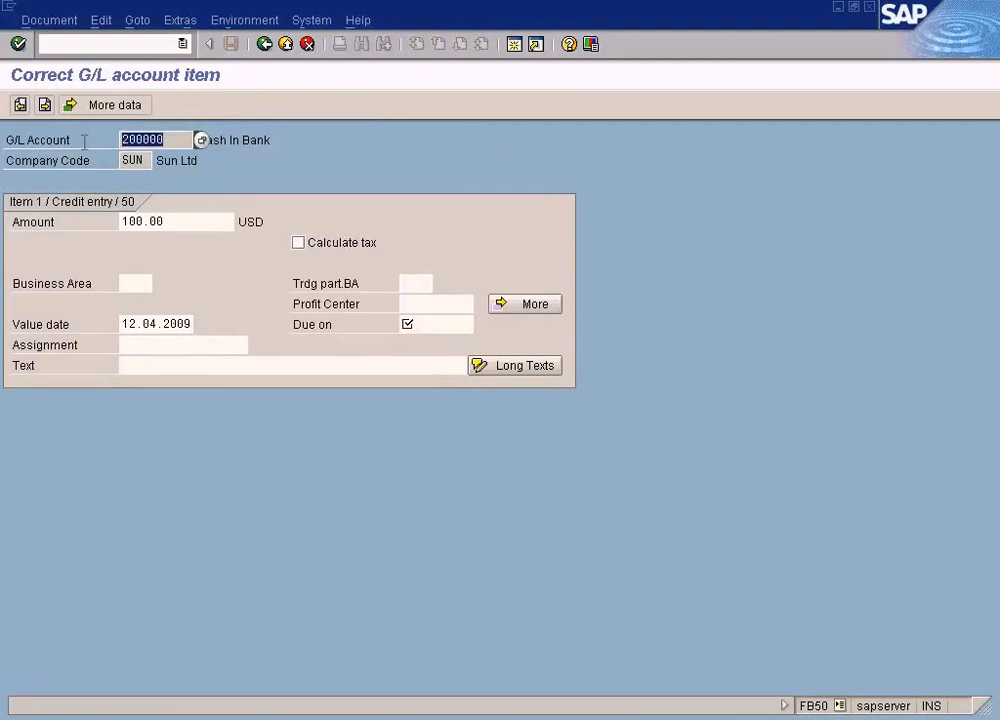
{"action": "left_click", "coordinate": [499, 236]}
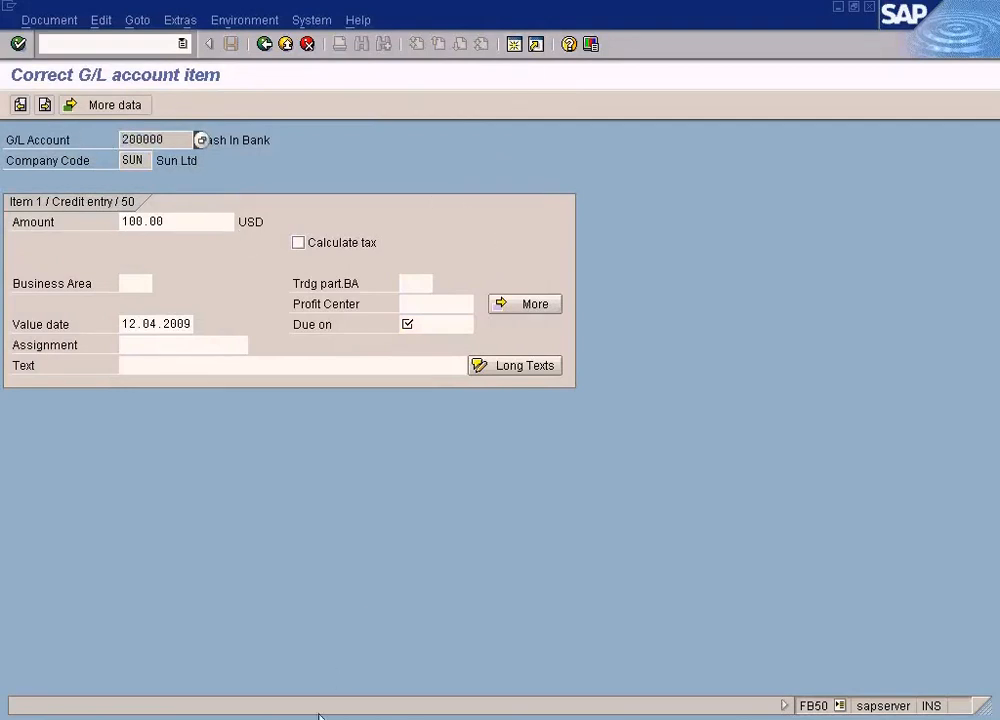
Check the field status group assigned to the Cash In Bank account in the central G/L account display.
{"action": "left_click", "coordinate": [317, 715]}
{"action": "left_click", "coordinate": [333, 675]}
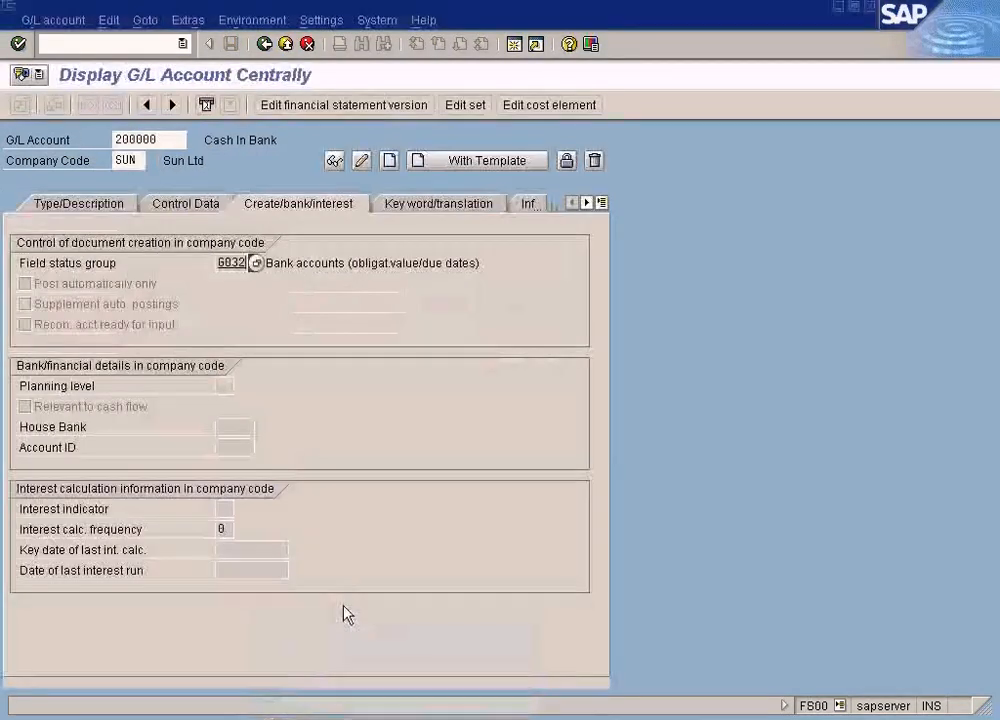
{"action": "left_click", "coordinate": [168, 139]}
{"action": "left_click", "coordinate": [237, 265]}
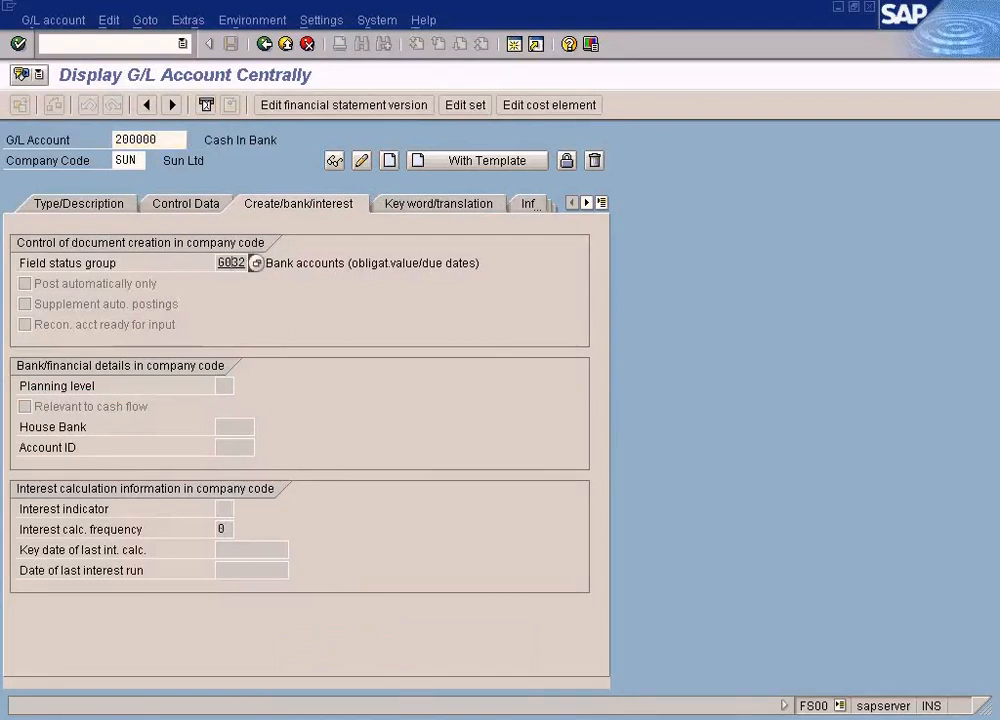
Review the Due Date row in the field status group's payment transactions and return to the Due on field of the posting item.
{"action": "left_click", "coordinate": [317, 715]}
{"action": "left_click", "coordinate": [333, 692]}
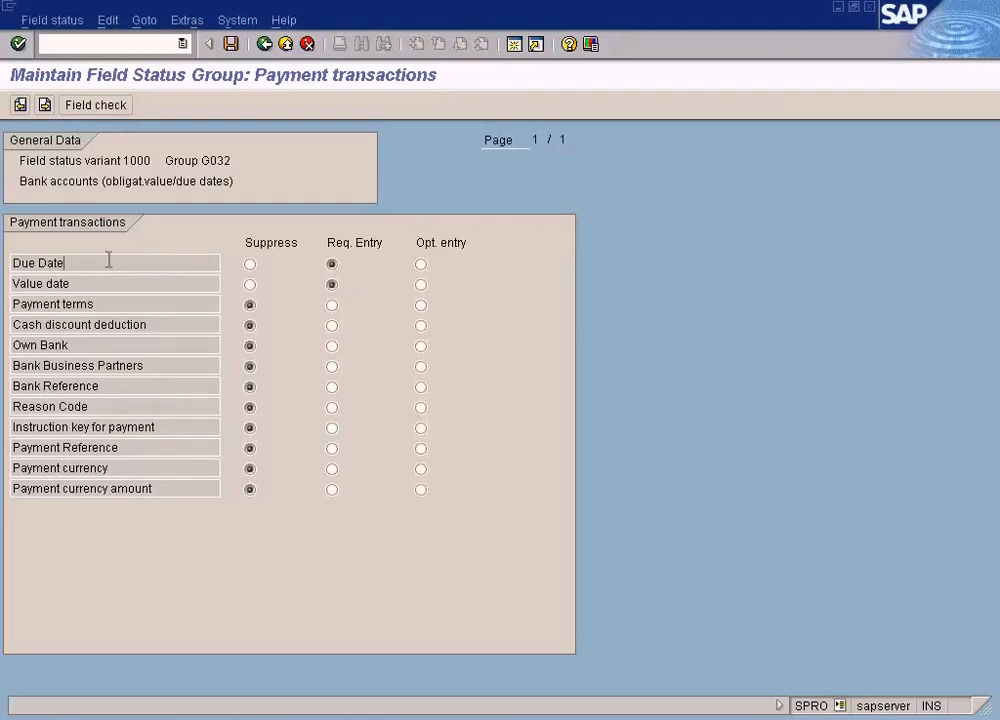
{"action": "left_click", "coordinate": [366, 719]}
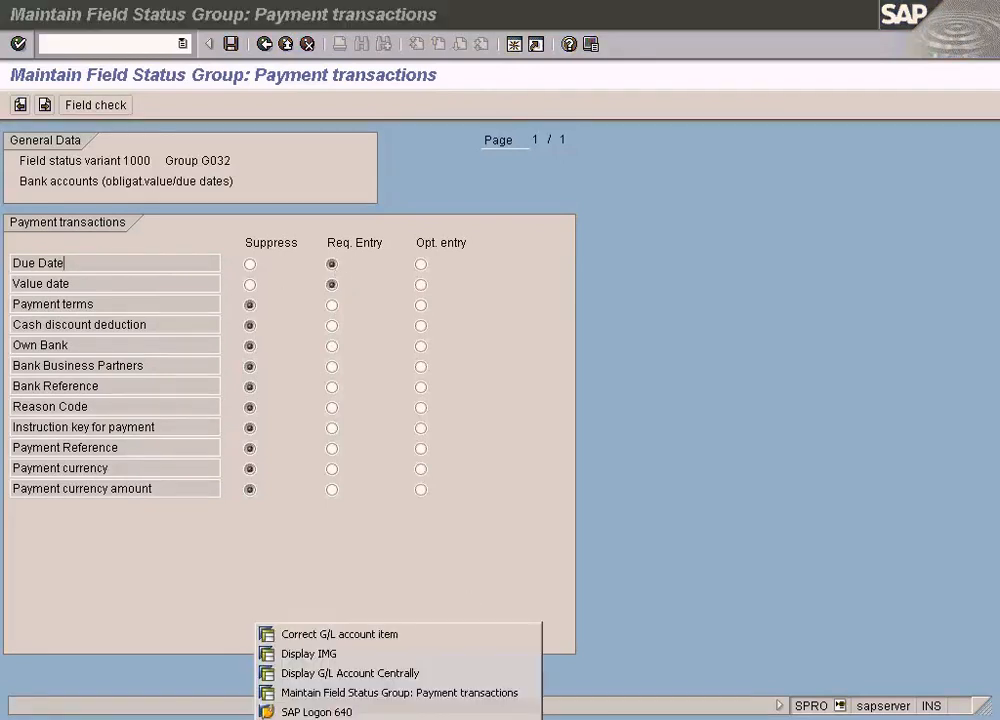
{"action": "left_click", "coordinate": [370, 636]}
{"action": "left_click", "coordinate": [433, 326]}
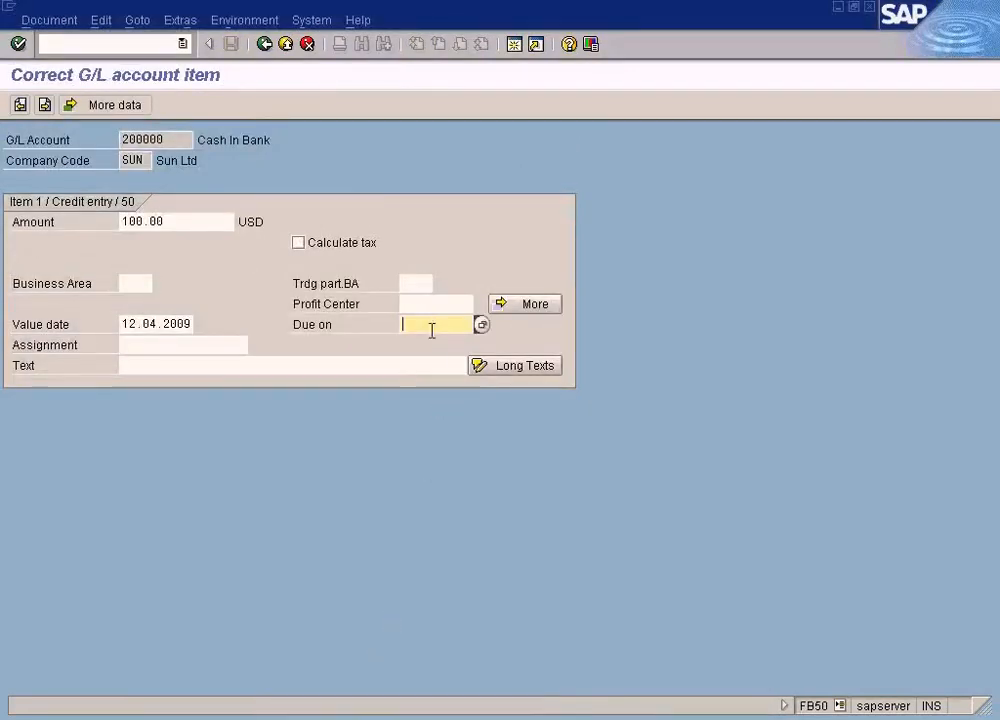
Run the field check on Due Date in group G032, read the help for its Baseline Payment Dte entry, and close the check.
{"action": "key", "text": "alt+Tab"}
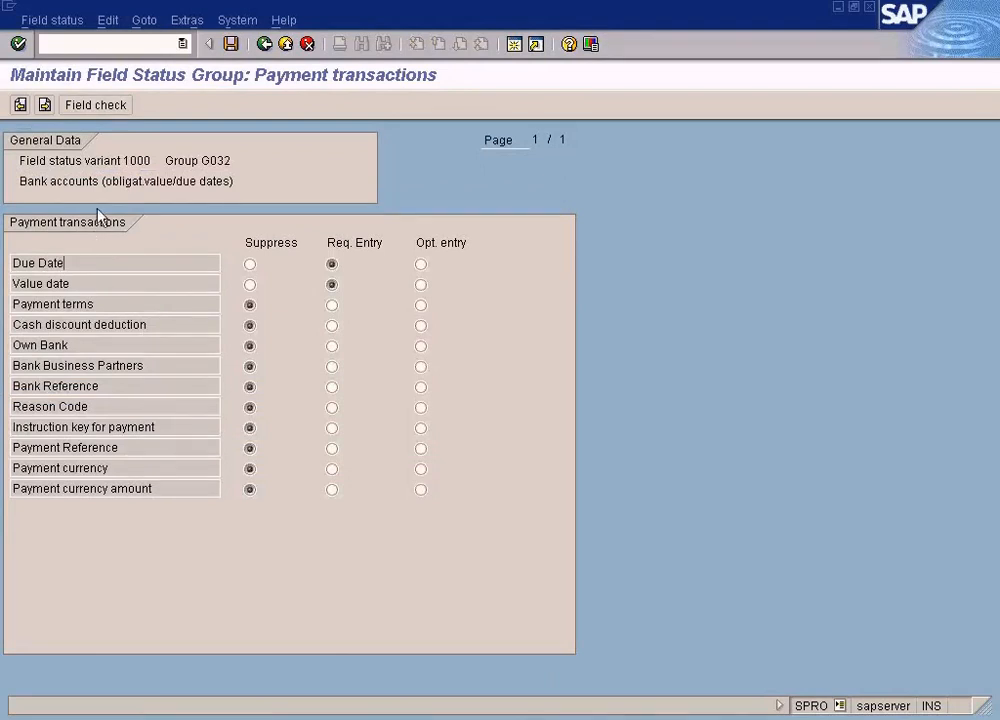
{"action": "left_click", "coordinate": [96, 105]}
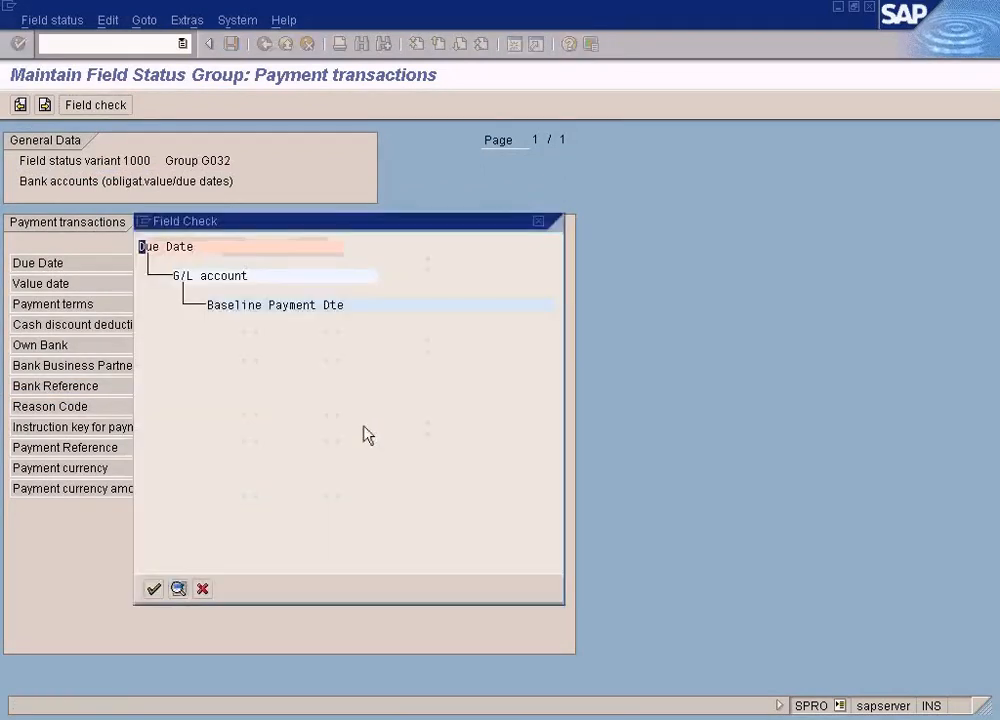
{"action": "left_click", "coordinate": [299, 307]}
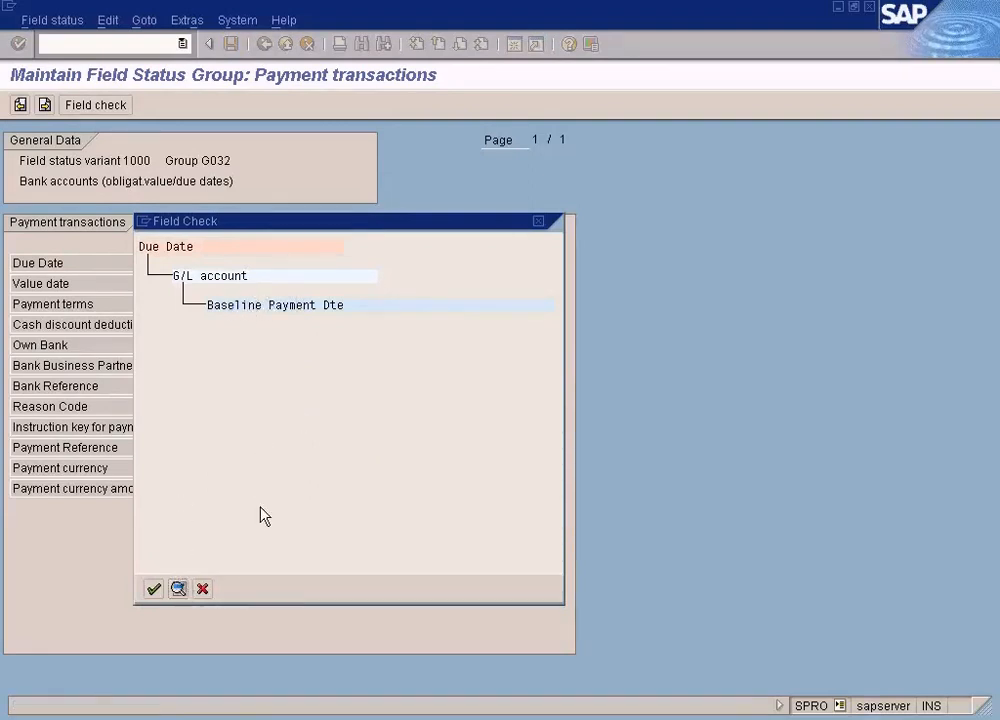
{"action": "key", "text": "F1"}
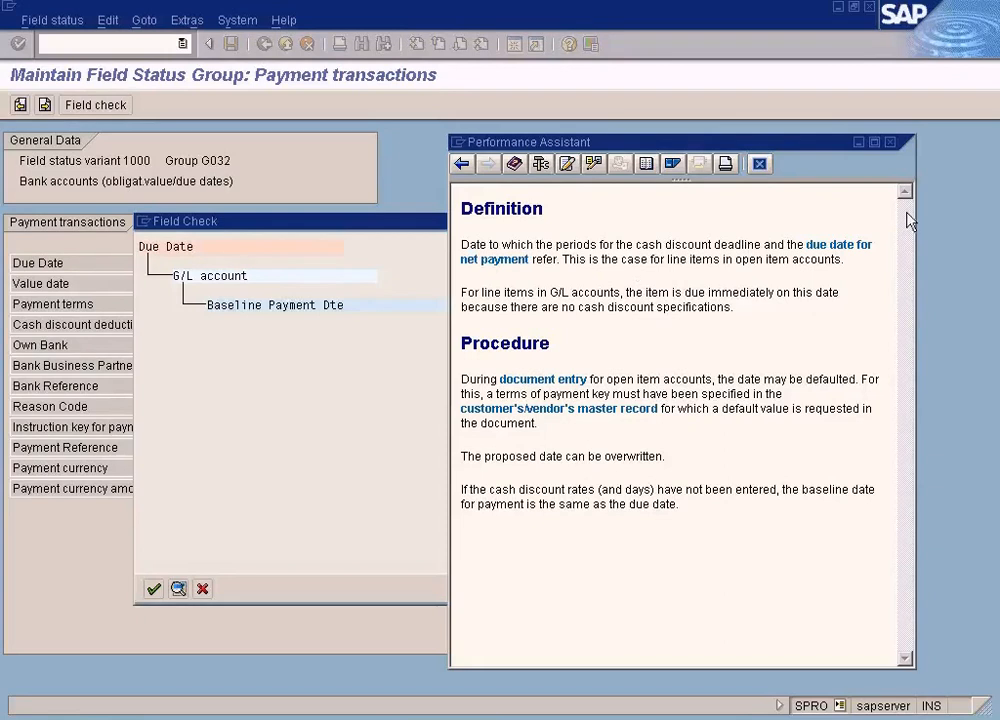
{"action": "left_click", "coordinate": [890, 143]}
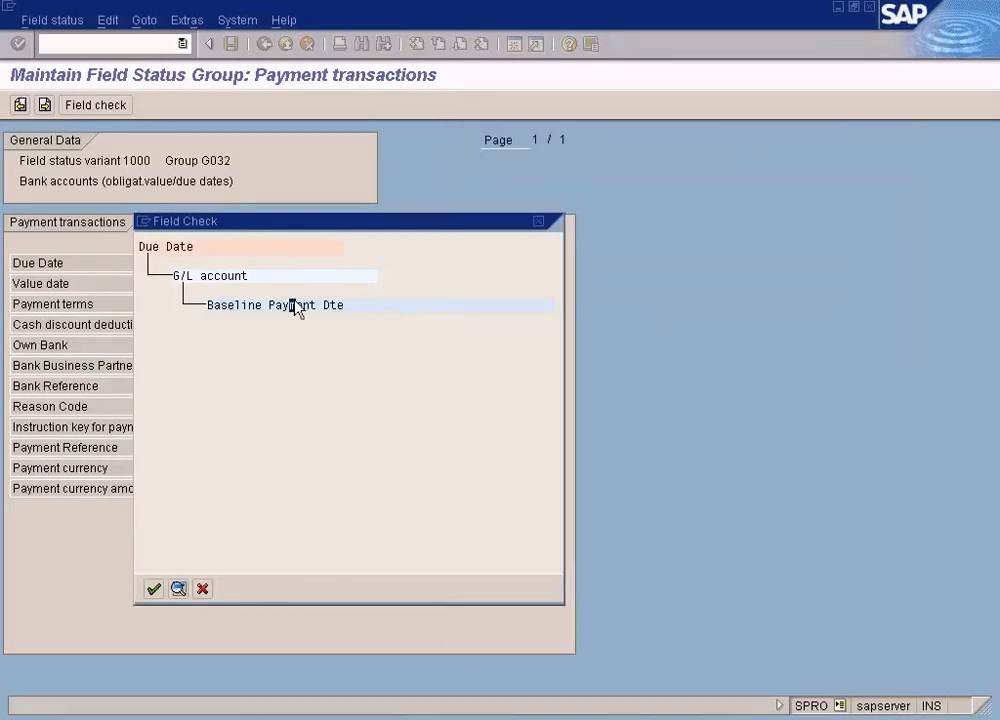
{"action": "key", "text": "F1"}
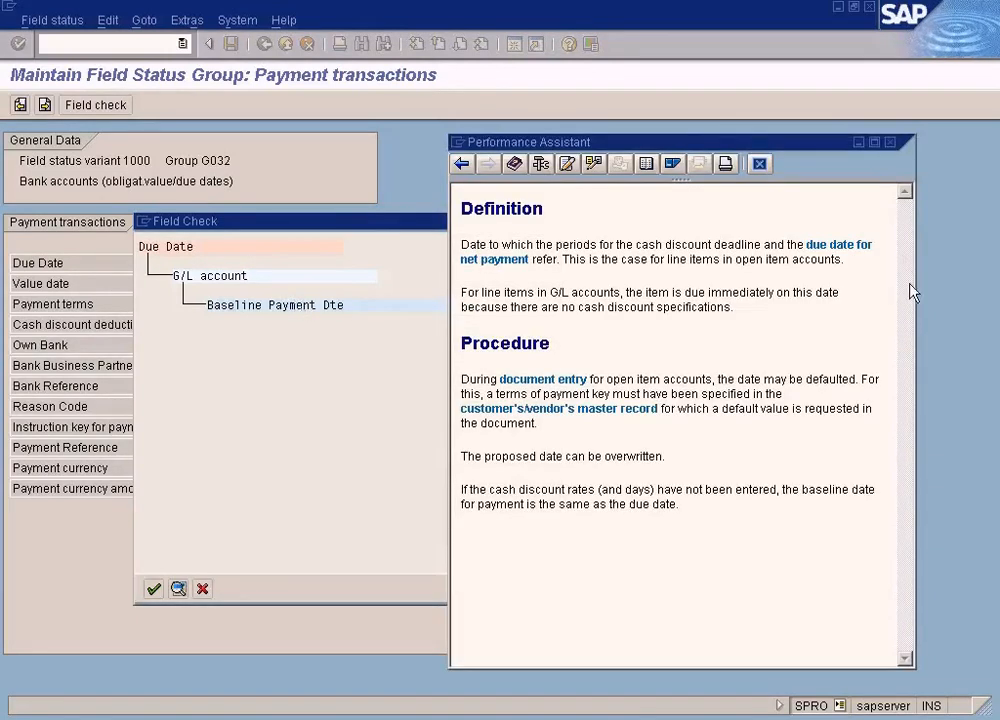
{"action": "left_click", "coordinate": [893, 144]}
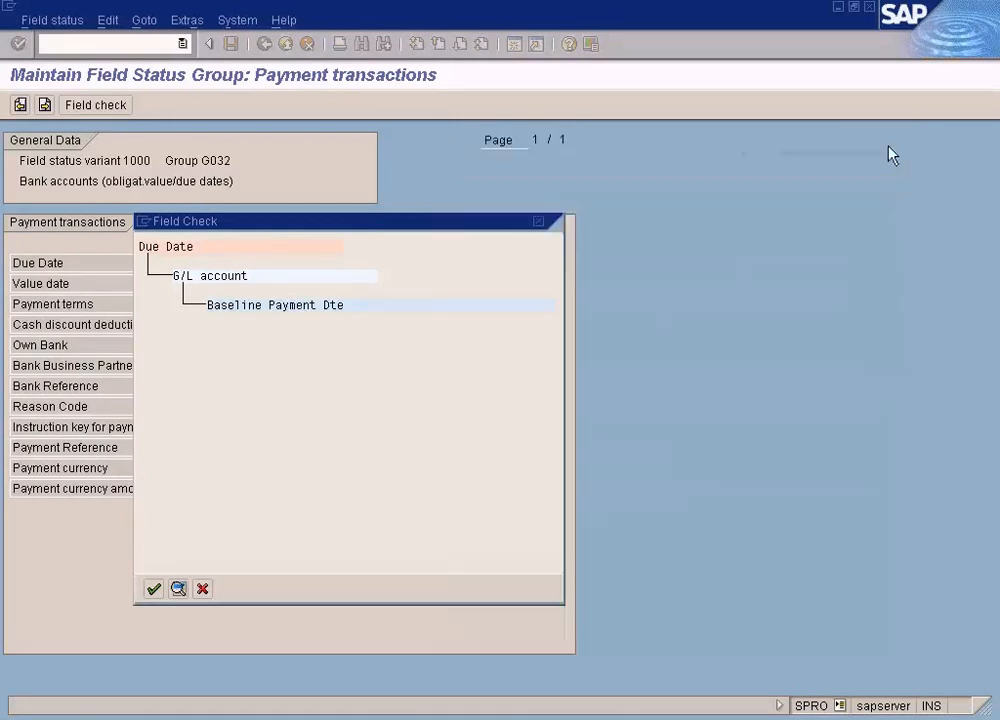
{"action": "left_click", "coordinate": [202, 589]}
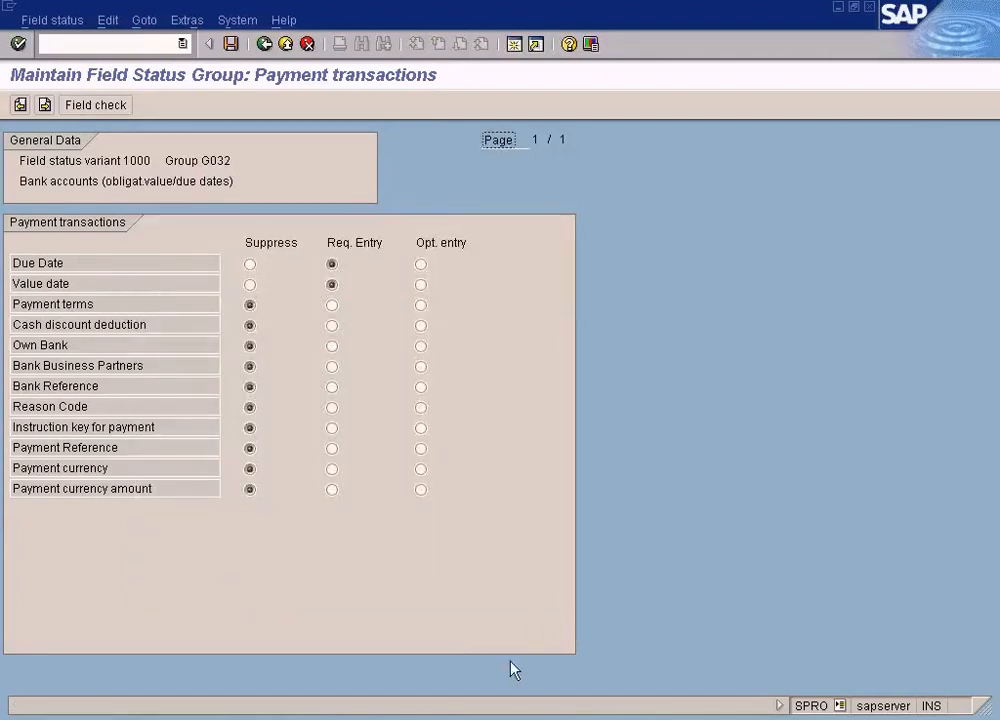
Compare the Due on field in the Cash In Bank item with the payment transaction settings of group G032 once more.
{"action": "left_click", "coordinate": [337, 717]}
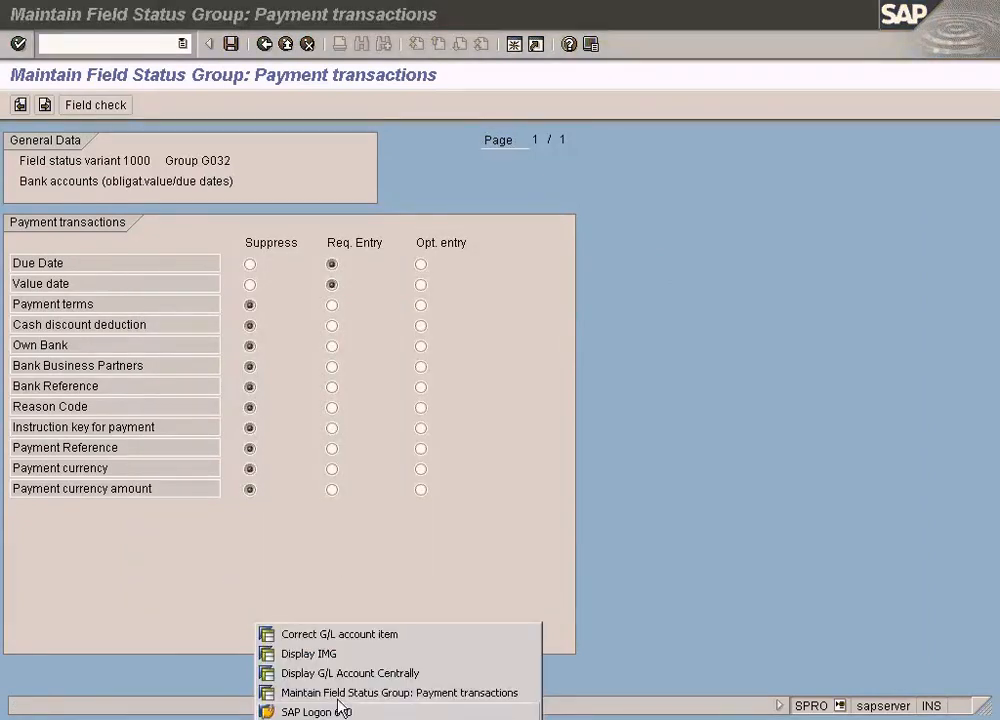
{"action": "left_click", "coordinate": [349, 640]}
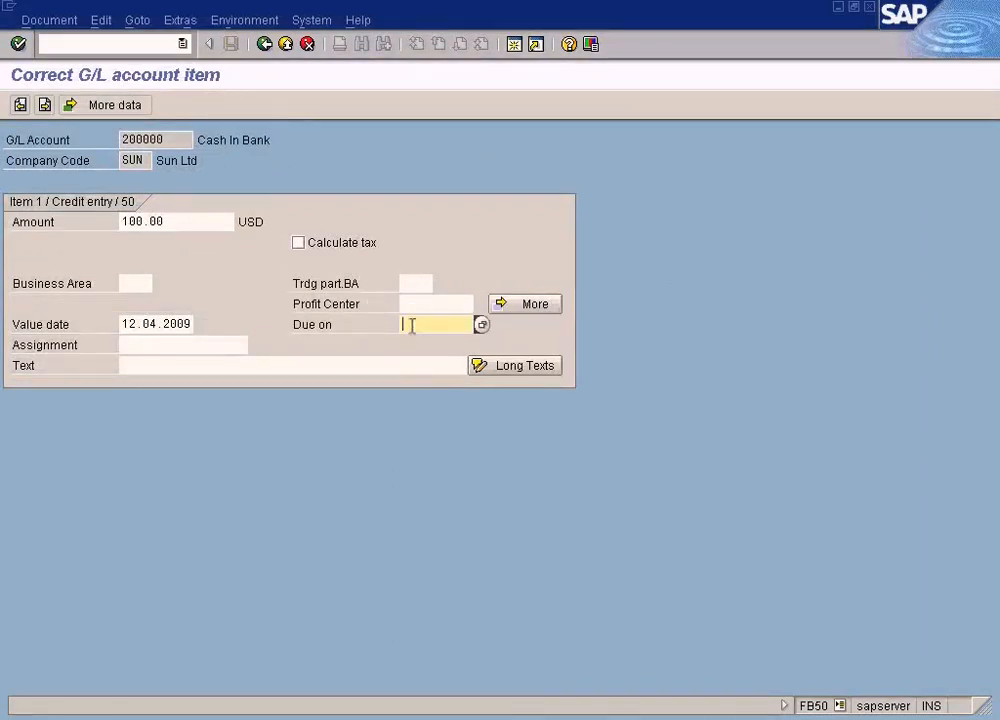
{"action": "key", "text": "alt+Tab"}
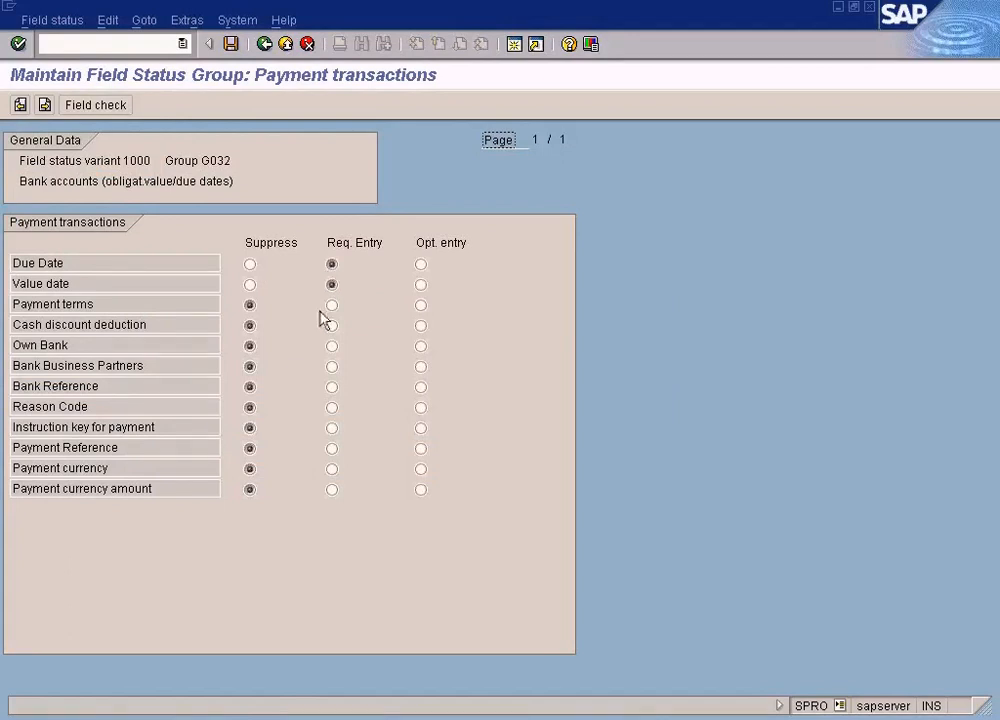
Switch to the Cash In Bank posting item and try to leave it with the Due on field empty.
{"action": "key", "text": "alt+Tab"}
{"action": "key", "text": "Return"}
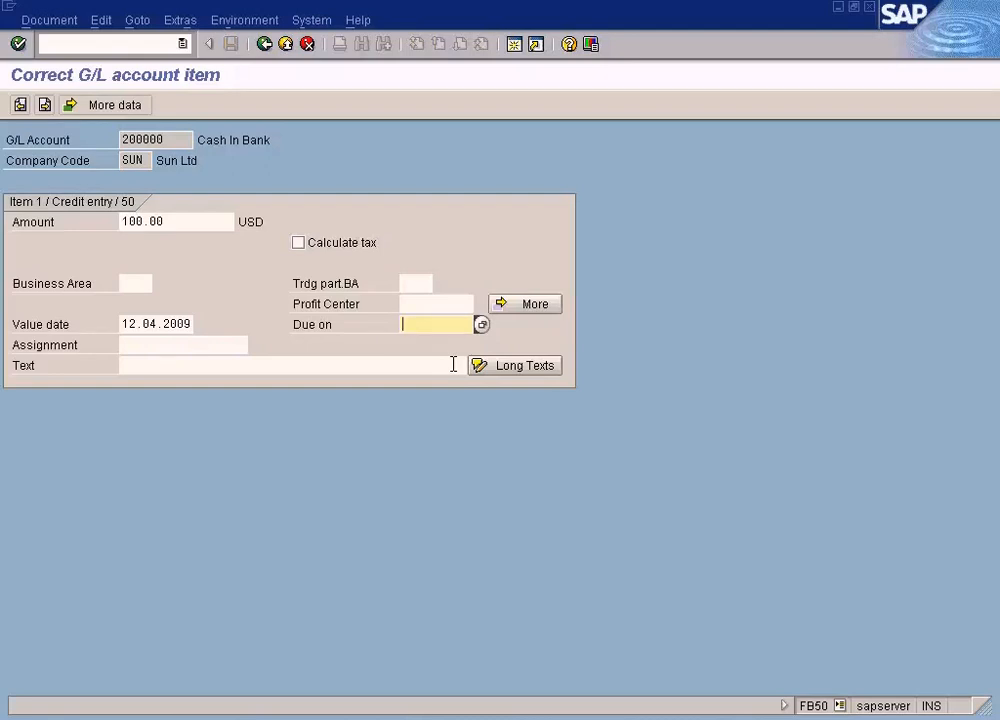
{"action": "left_click", "coordinate": [270, 48]}
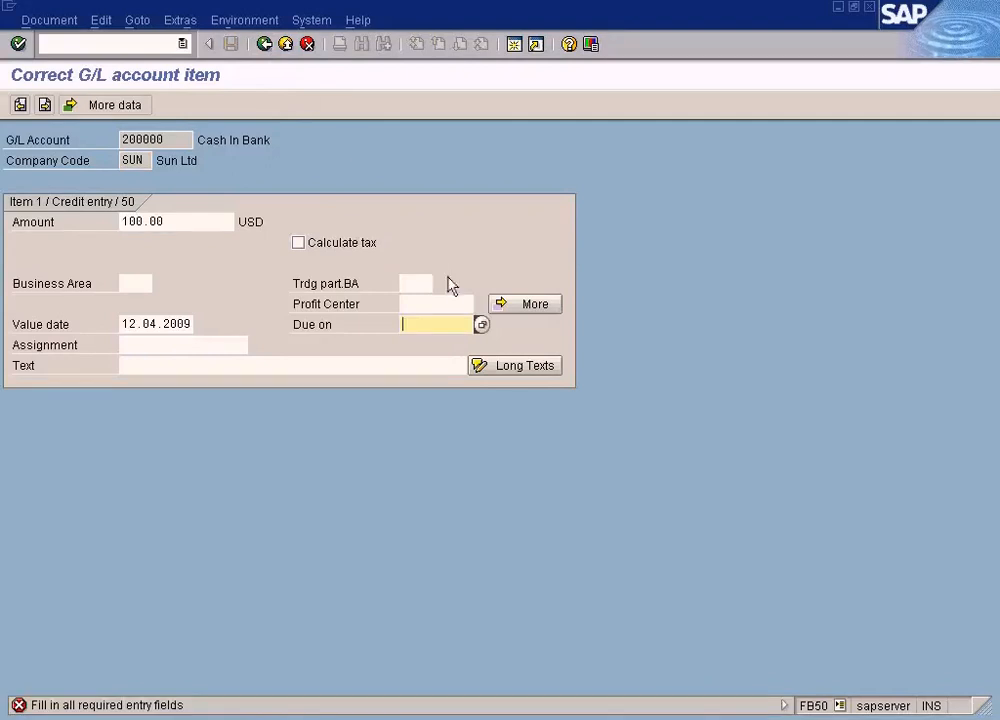
{"action": "type", "text": "200000"}
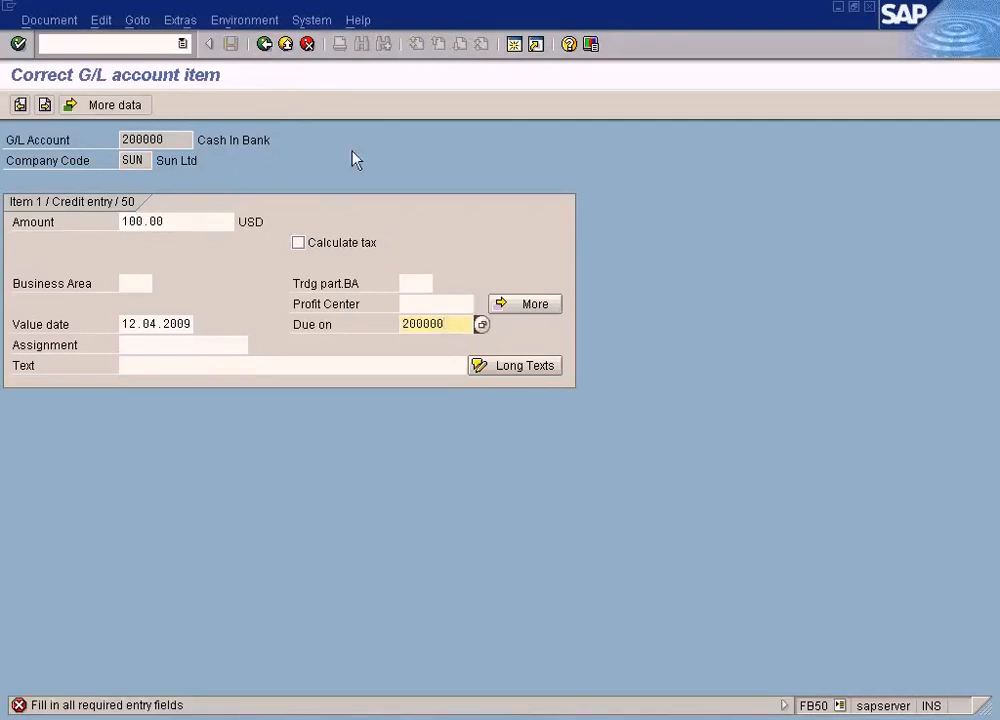
{"action": "key", "text": "BackSpace"}
{"action": "key", "text": "BackSpace"}
{"action": "key", "text": "BackSpace"}
{"action": "key", "text": "BackSpace"}
{"action": "key", "text": "BackSpace"}
Copy the item's value date, 12.04.2009, into the Due on field and return to the G/L document entry.
{"action": "left_click_drag", "start_coordinate": [121, 324], "coordinate": [247, 327]}
{"action": "key", "text": "ctrl+c"}
{"action": "left_click", "coordinate": [404, 324]}
{"action": "key", "text": "ctrl+v"}
{"action": "left_click", "coordinate": [266, 46]}
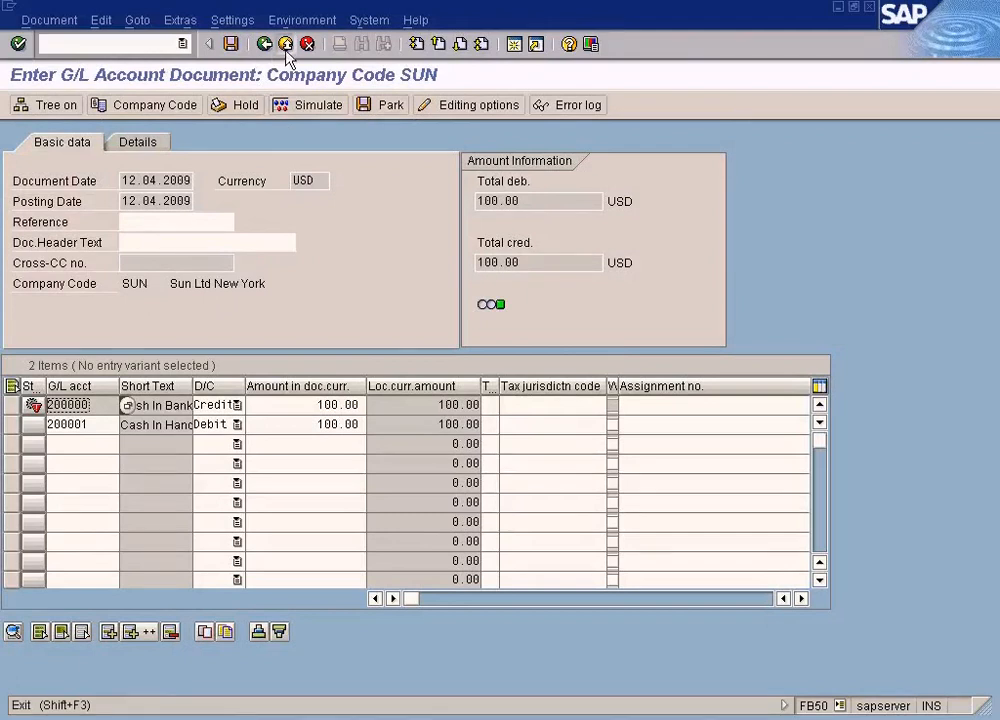
Exit the G/L document entry without posting and switch to the central G/L account display.
{"action": "left_click", "coordinate": [287, 44]}
{"action": "left_click", "coordinate": [266, 372]}
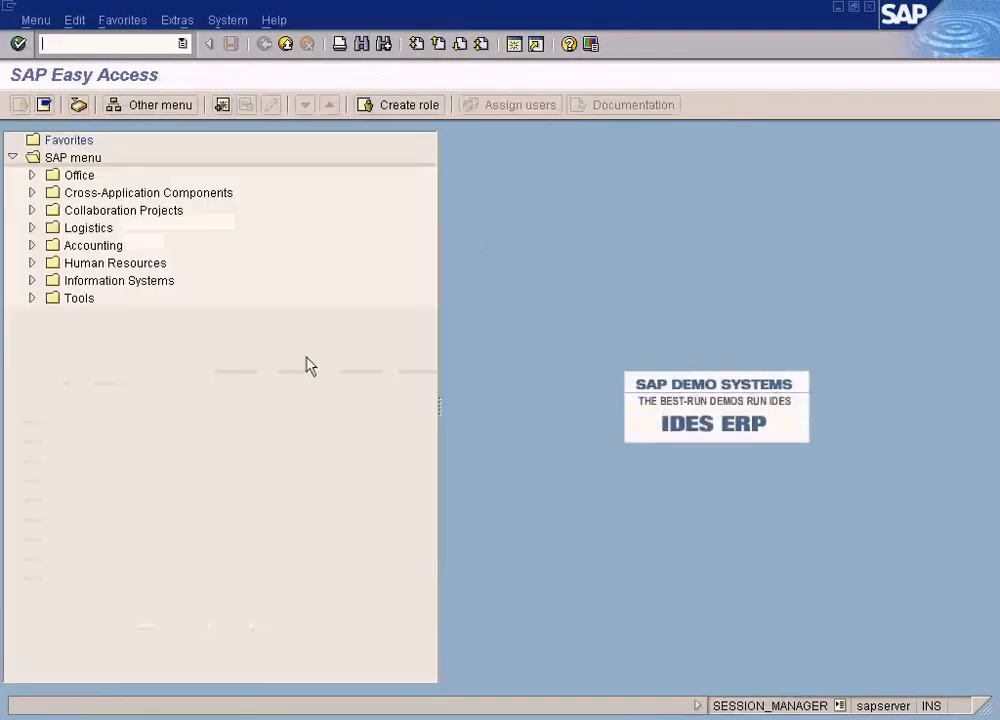
{"action": "left_click", "coordinate": [475, 712]}
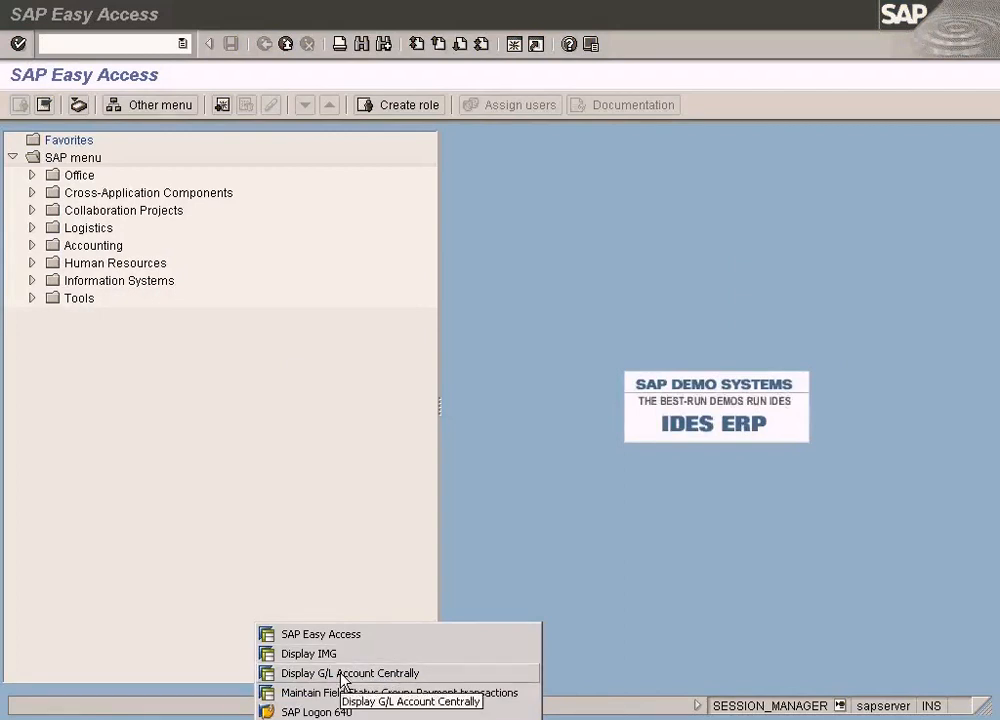
{"action": "left_click", "coordinate": [340, 673]}
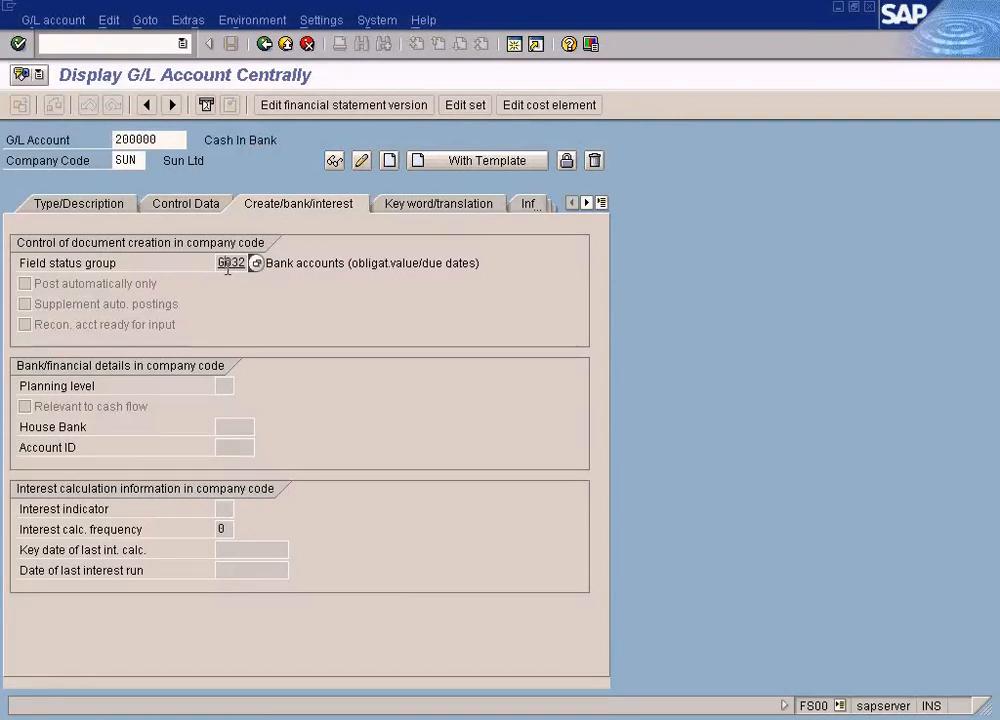
Compare the Cash In Bank account's field status group with the G/L account master data label in the Paint diagram, returning to the account display.
{"action": "left_click", "coordinate": [228, 268]}
{"action": "double_click", "coordinate": [170, 139]}
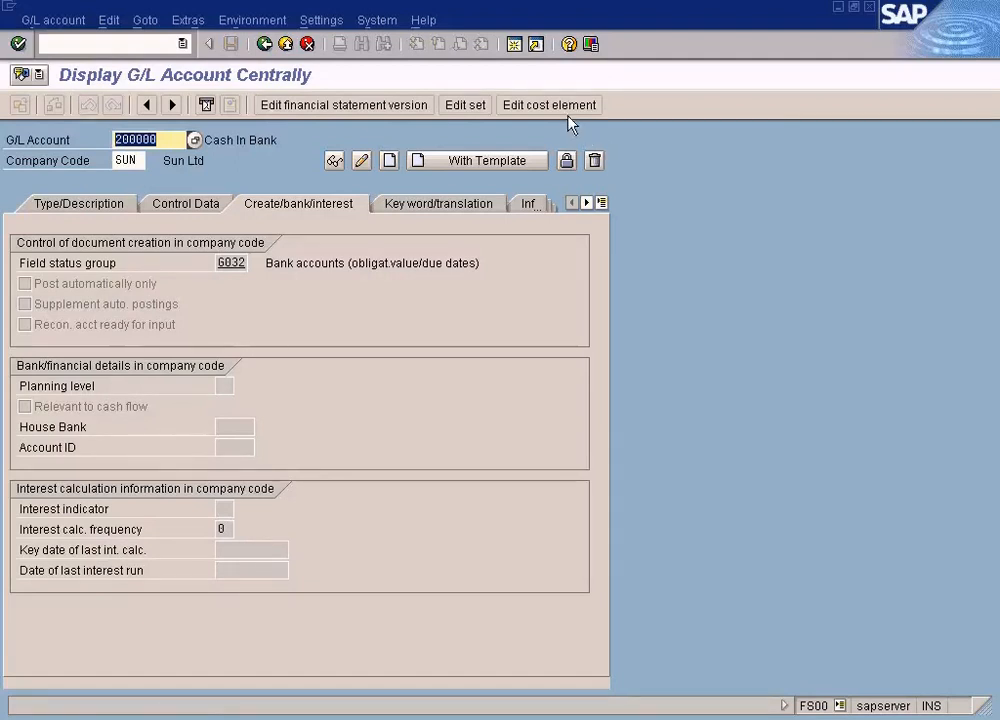
{"action": "left_click", "coordinate": [231, 263]}
{"action": "double_click", "coordinate": [244, 263]}
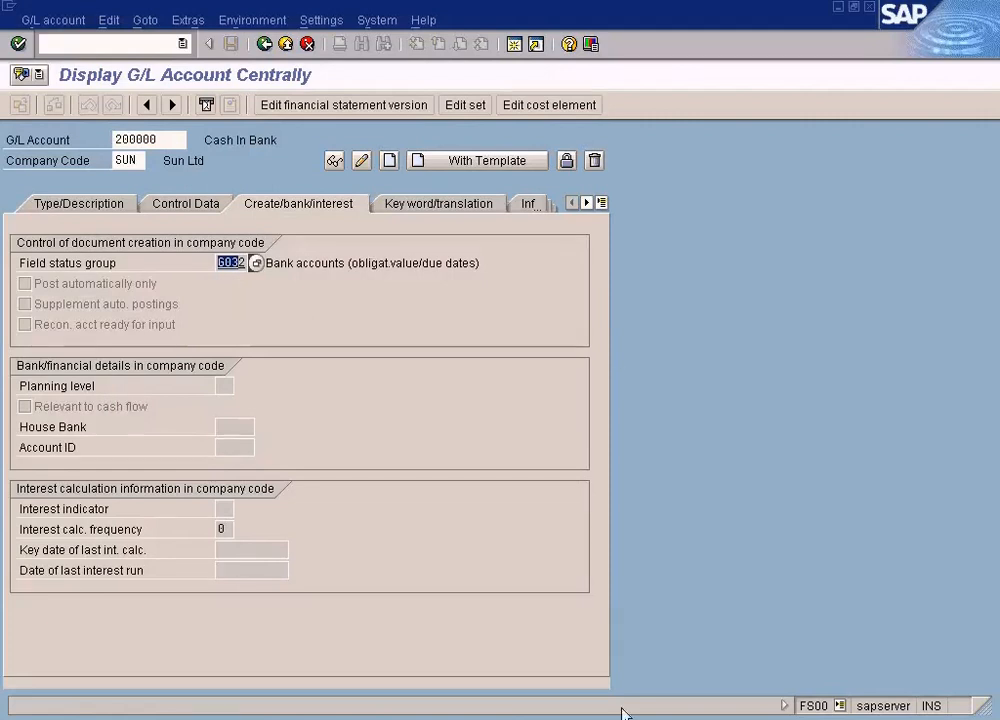
{"action": "left_click", "coordinate": [622, 718]}
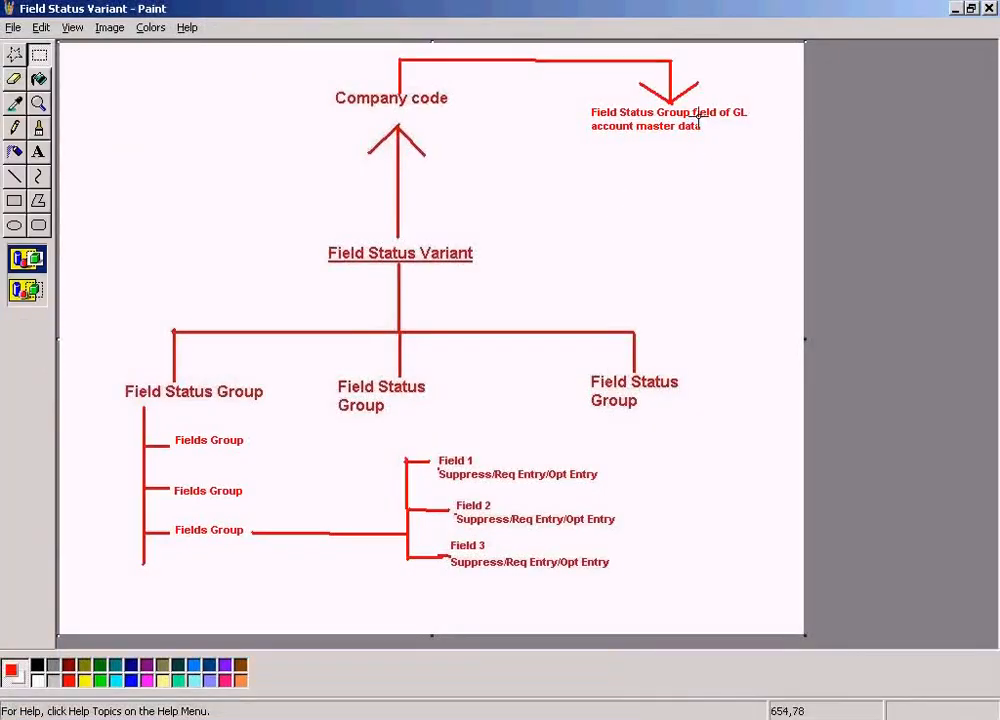
{"action": "left_click_drag", "start_coordinate": [579, 98], "coordinate": [760, 150]}
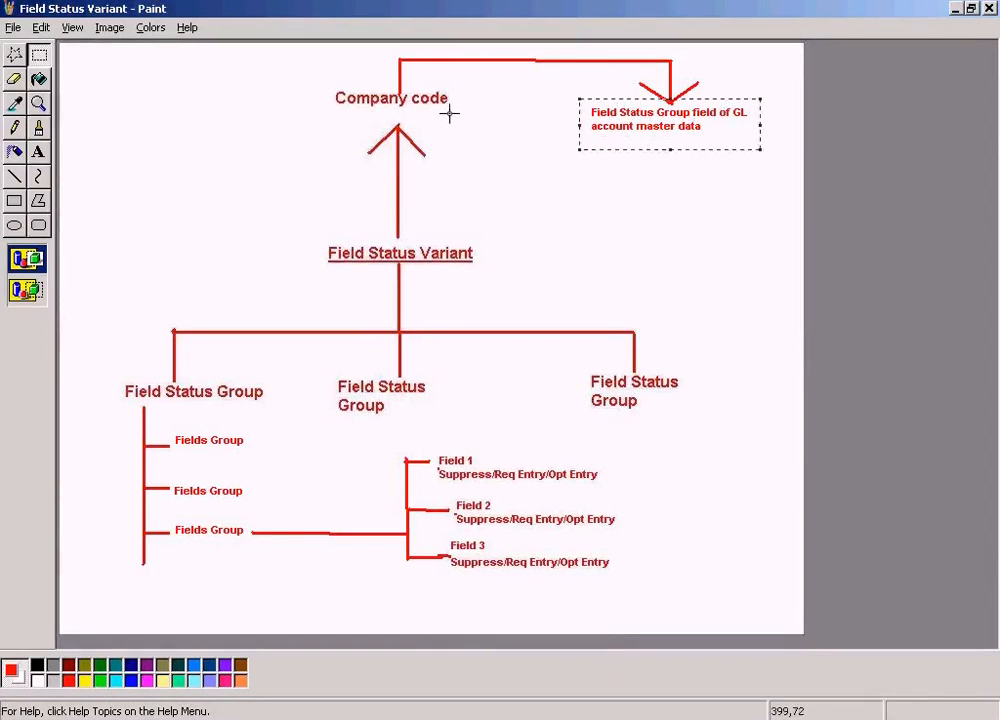
{"action": "key", "text": "alt+Tab"}
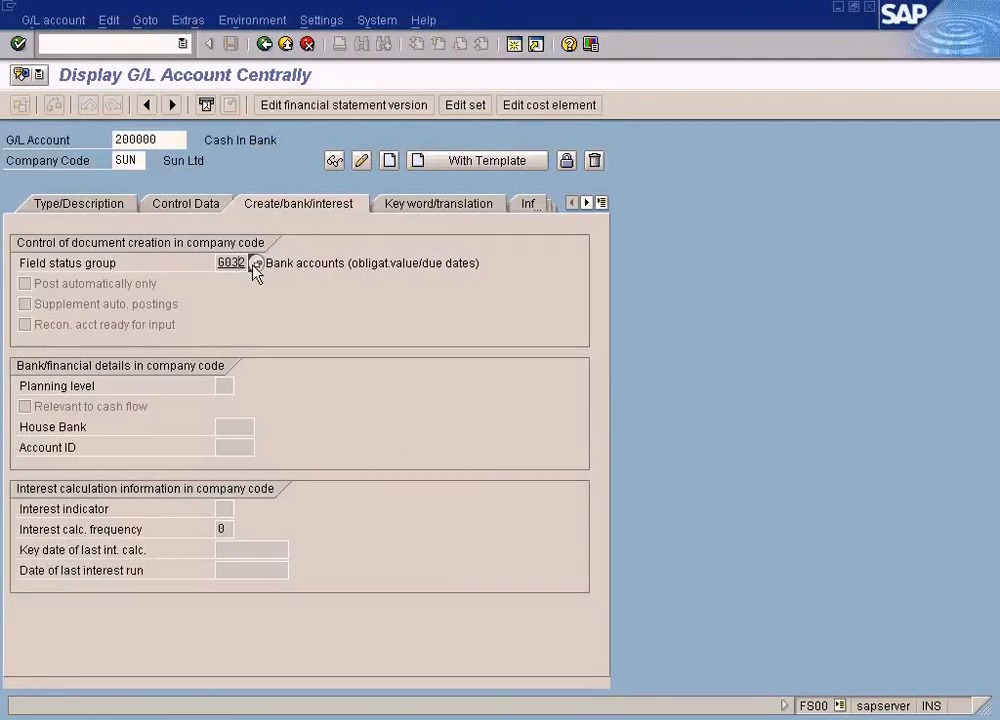
Look up the TEST group in the value list for the account's field status group and close the list.
{"action": "key", "text": "F4"}
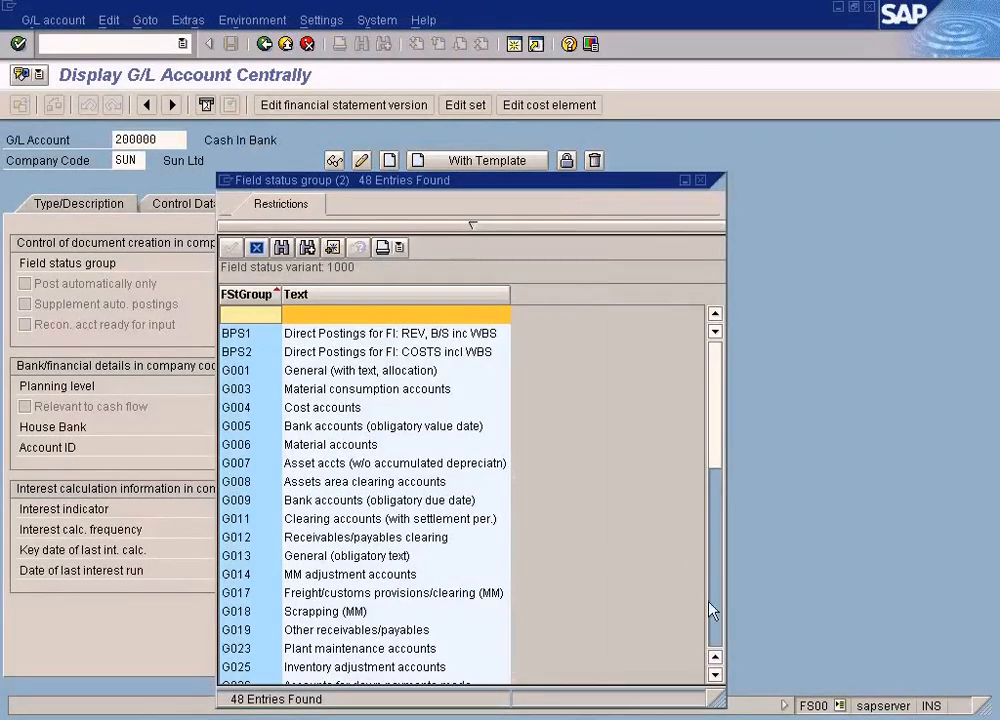
{"action": "scroll", "coordinate": [620, 560], "scroll_direction": "down", "scroll_amount": 9}
{"action": "left_click", "coordinate": [330, 612]}
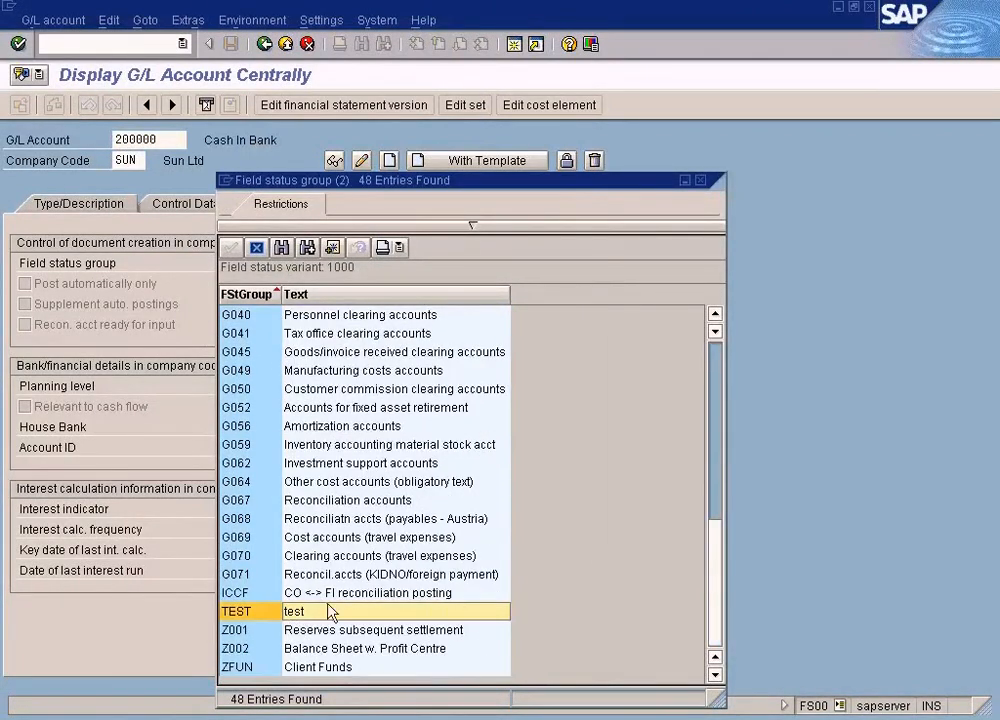
{"action": "left_click", "coordinate": [700, 180]}
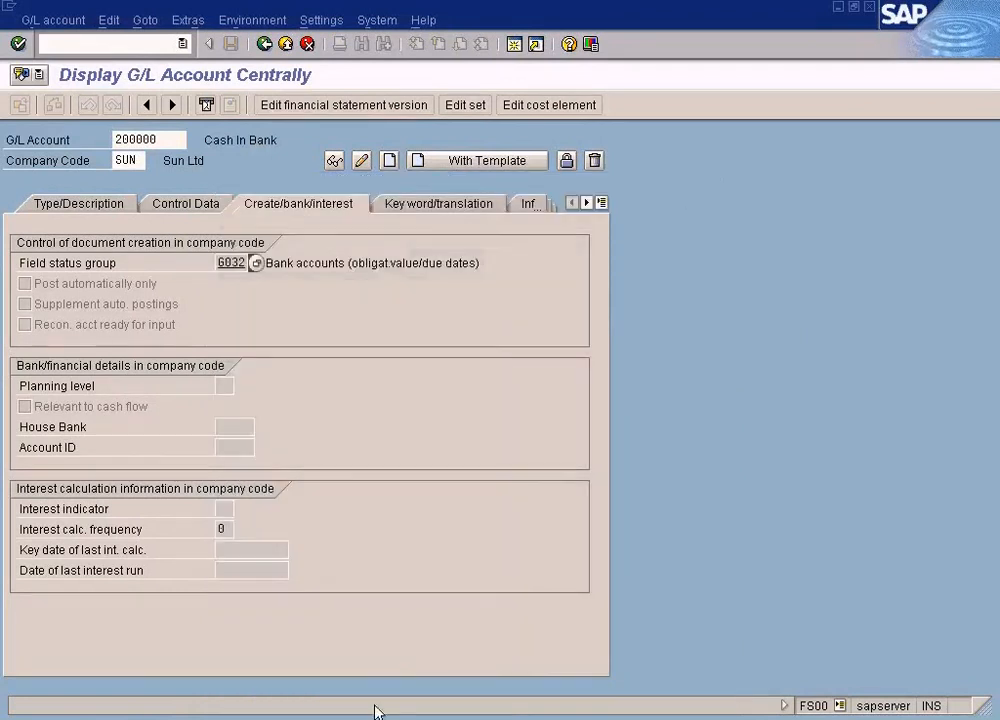
Leave the payment transactions settings of group G032 and return to the field status groups overview of variant 1000.
{"action": "left_click", "coordinate": [340, 719]}
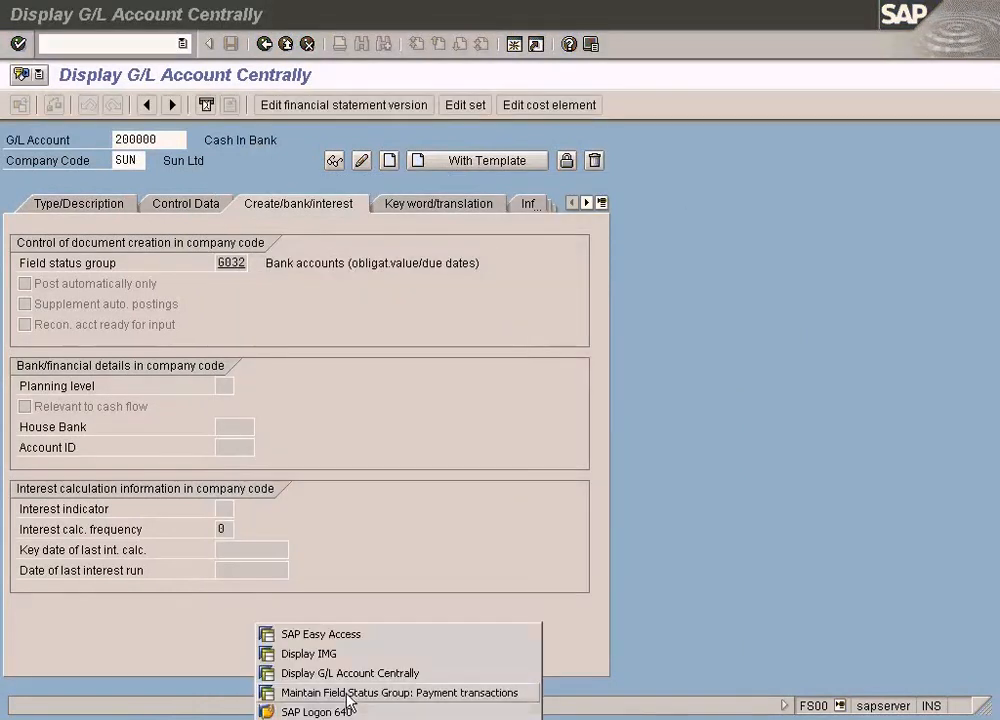
{"action": "left_click", "coordinate": [349, 693]}
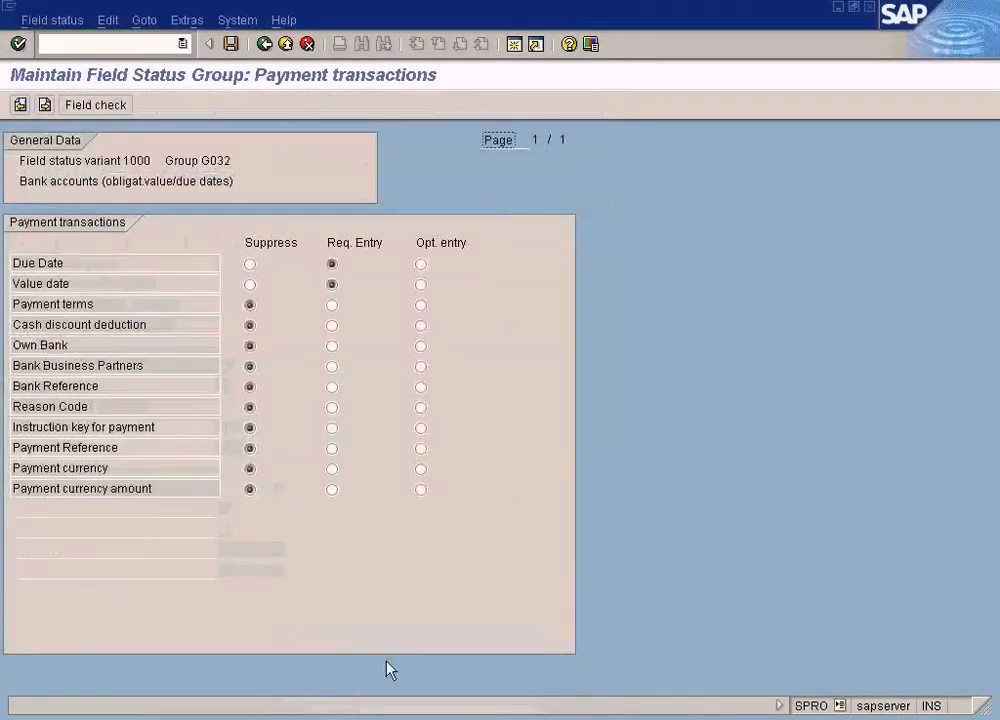
{"action": "left_click", "coordinate": [264, 44]}
{"action": "left_click", "coordinate": [264, 44]}
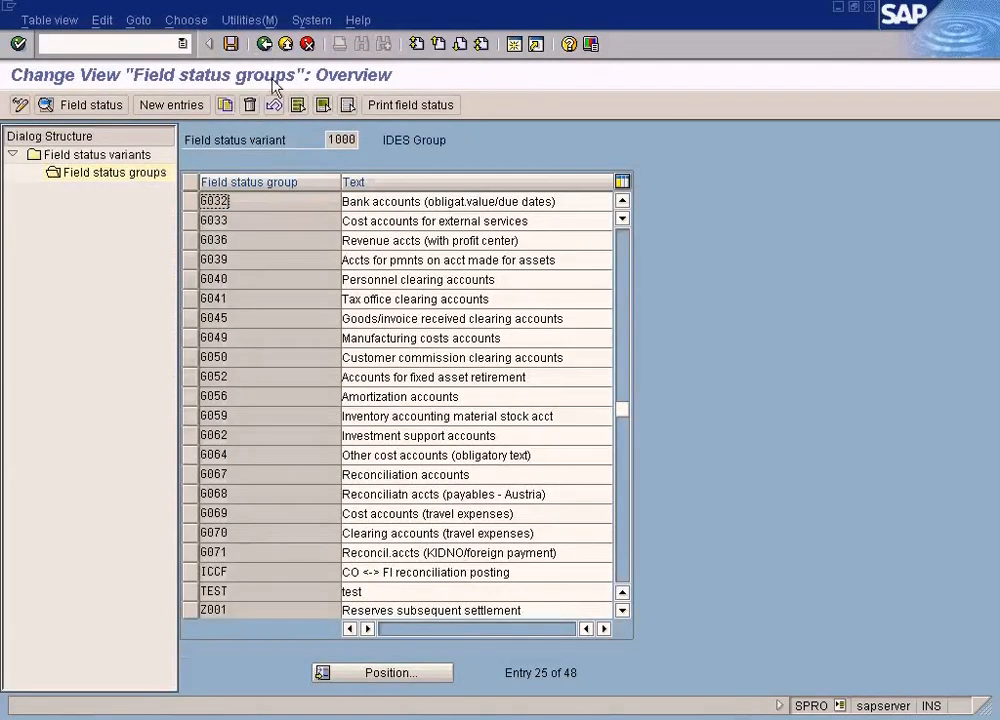
Delete the TEST field status group from variant 1000, save the change and return to the IMG structure.
{"action": "left_click", "coordinate": [411, 673]}
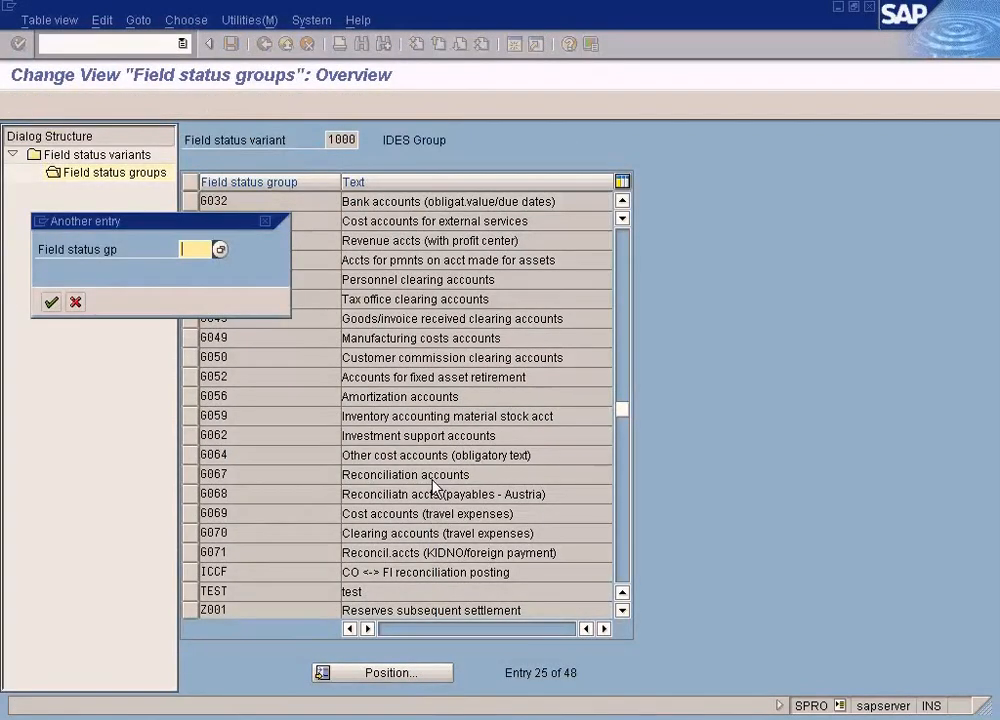
{"action": "key", "text": "Return"}
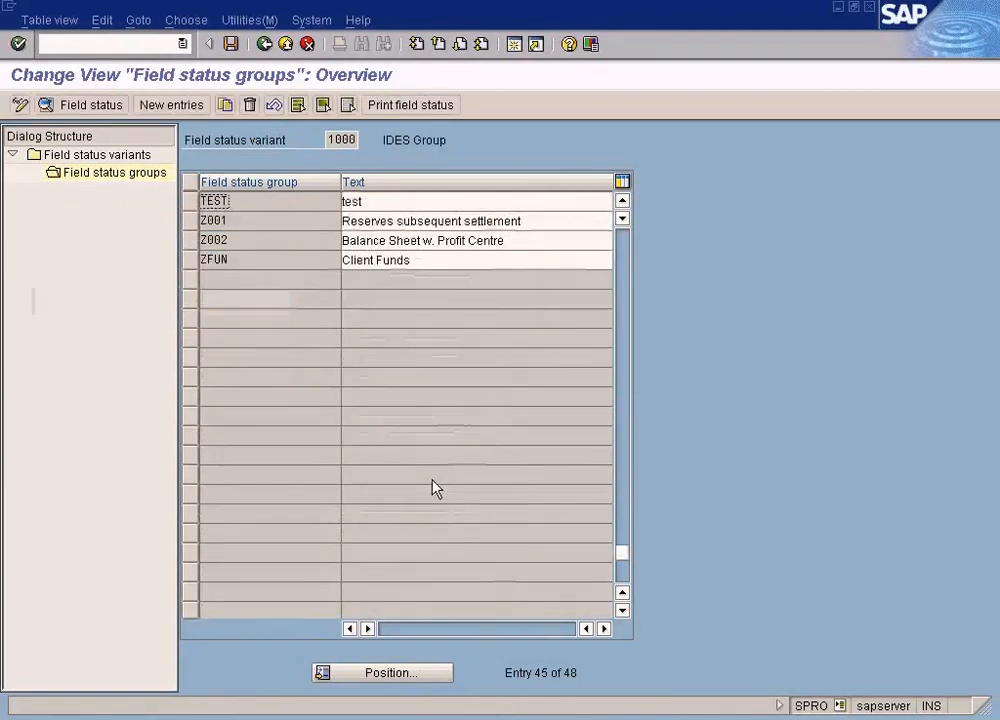
{"action": "left_click", "coordinate": [618, 204]}
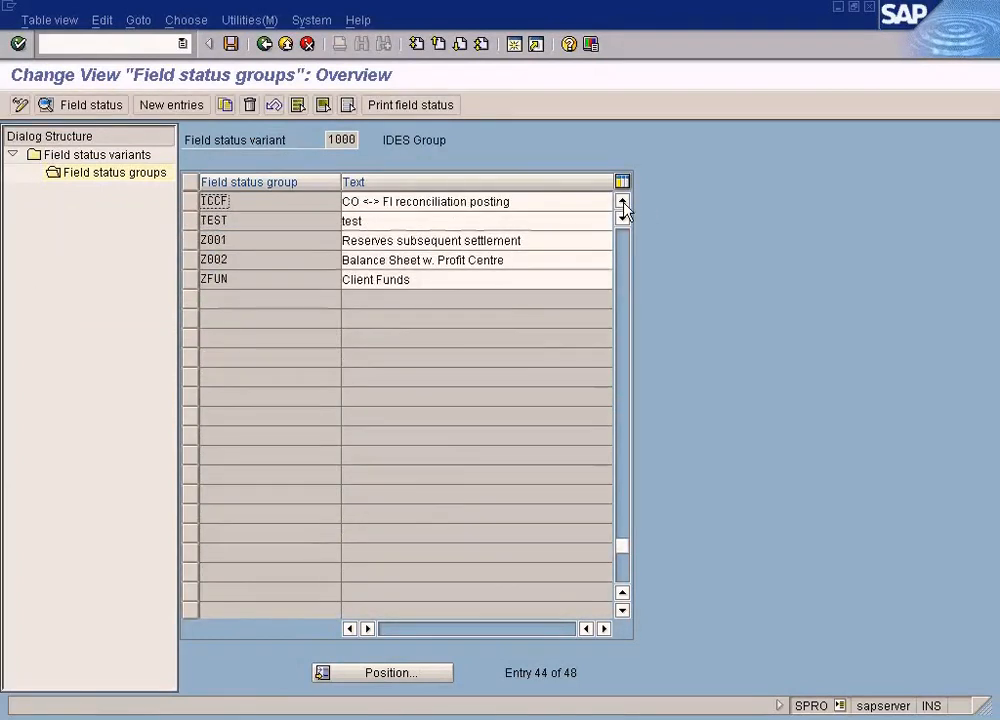
{"action": "left_click", "coordinate": [618, 204]}
{"action": "left_click", "coordinate": [190, 240]}
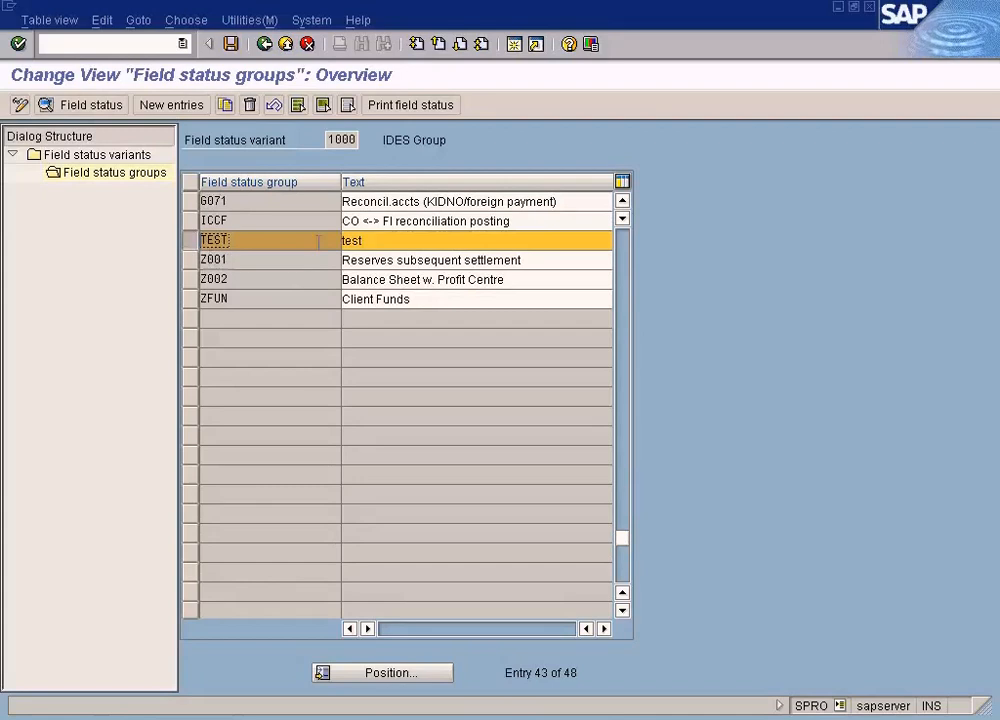
{"action": "left_click", "coordinate": [252, 106]}
{"action": "left_click", "coordinate": [232, 44]}
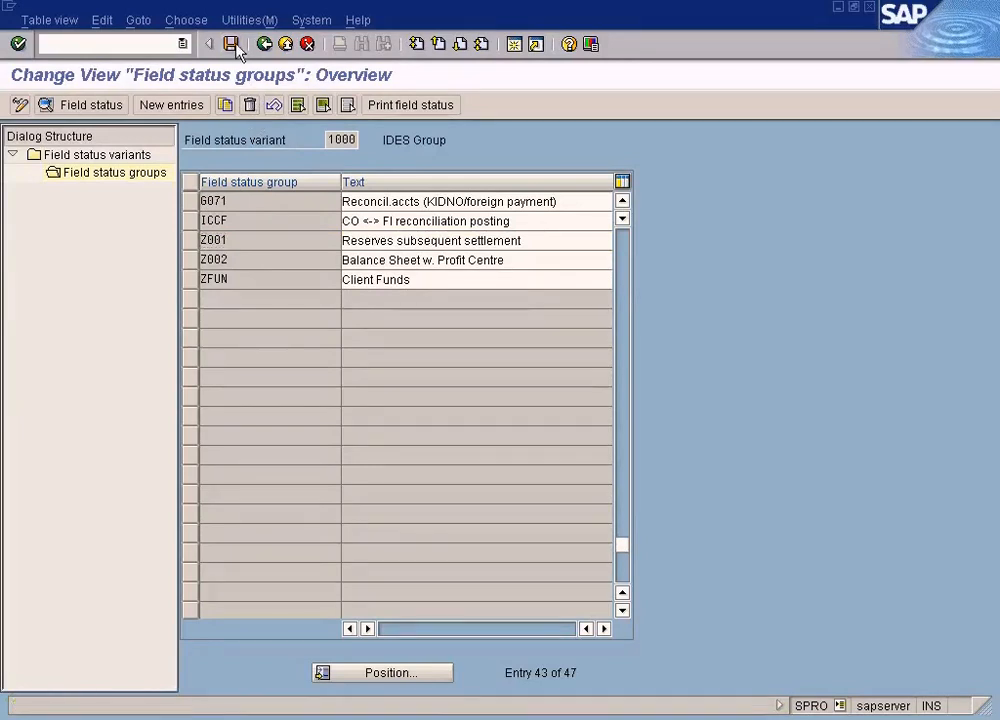
{"action": "left_click", "coordinate": [286, 44]}
{"action": "left_click", "coordinate": [790, 718]}
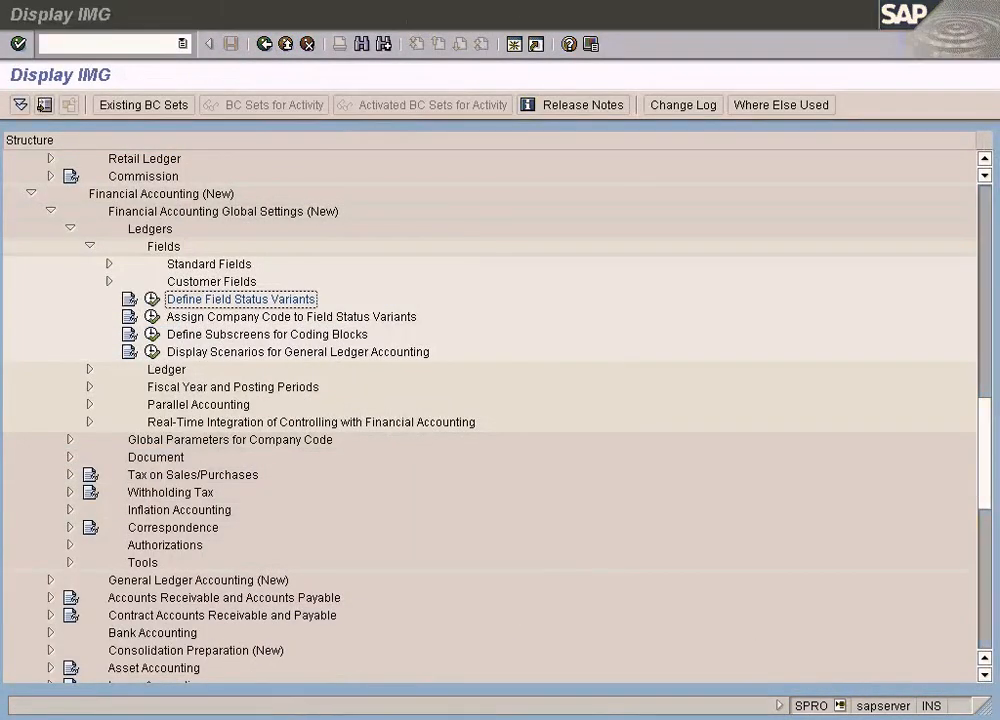
{"action": "left_click", "coordinate": [271, 256]}
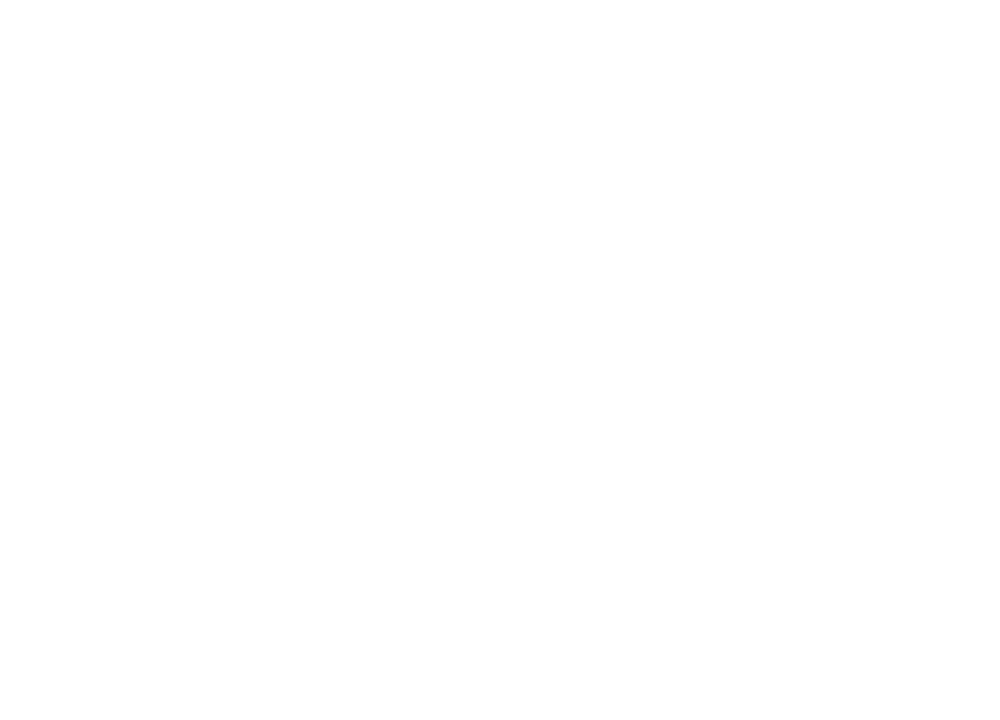